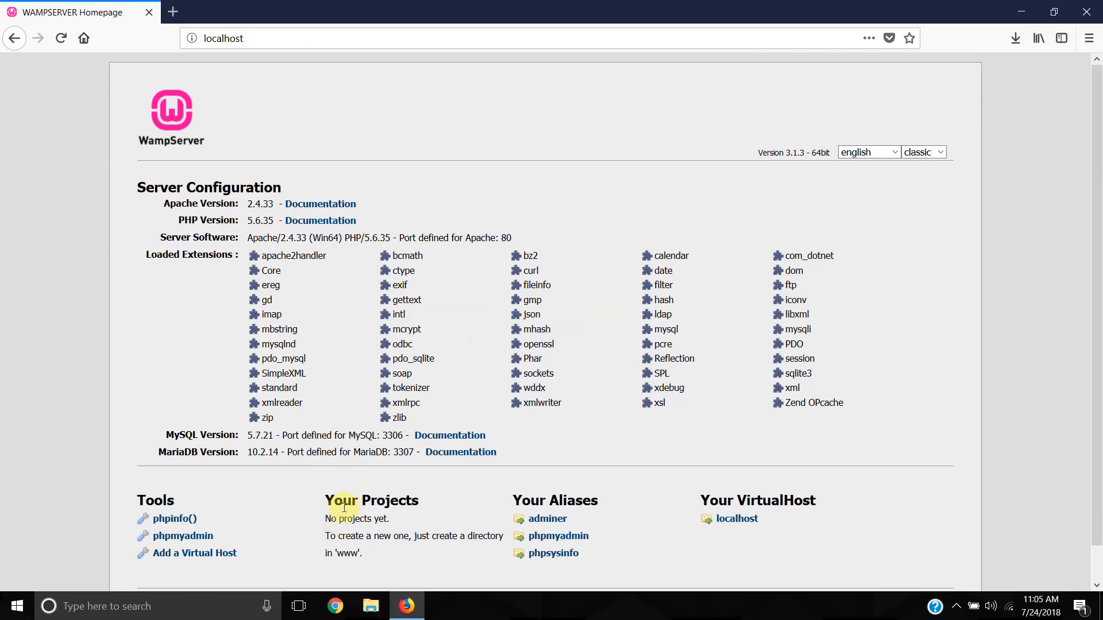
left_click_drag(323, 504, 413, 501)
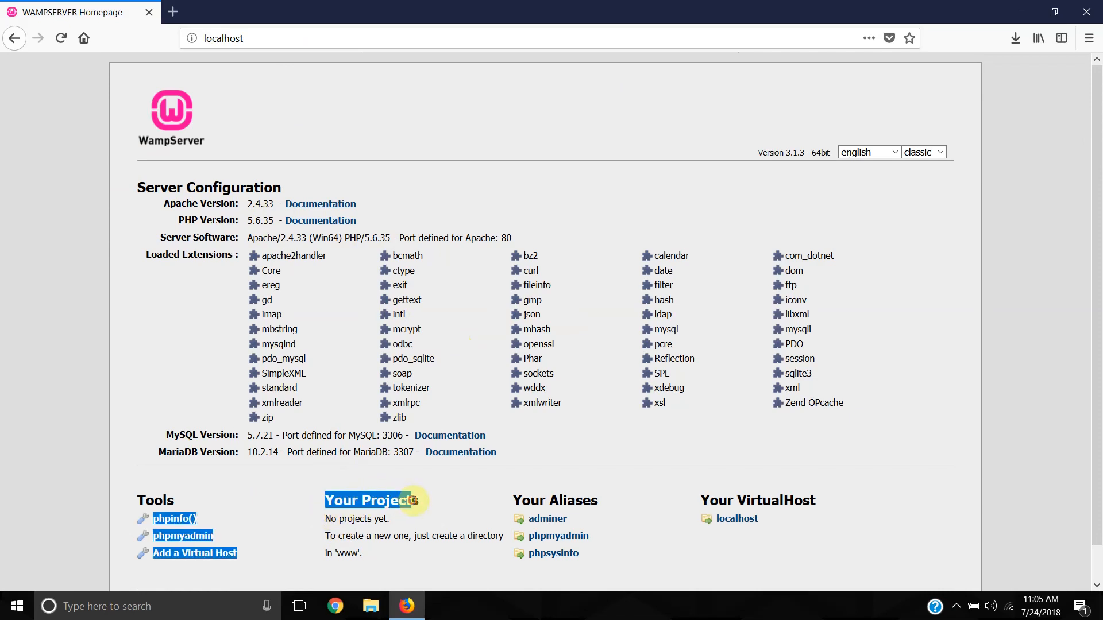
left_click(419, 502)
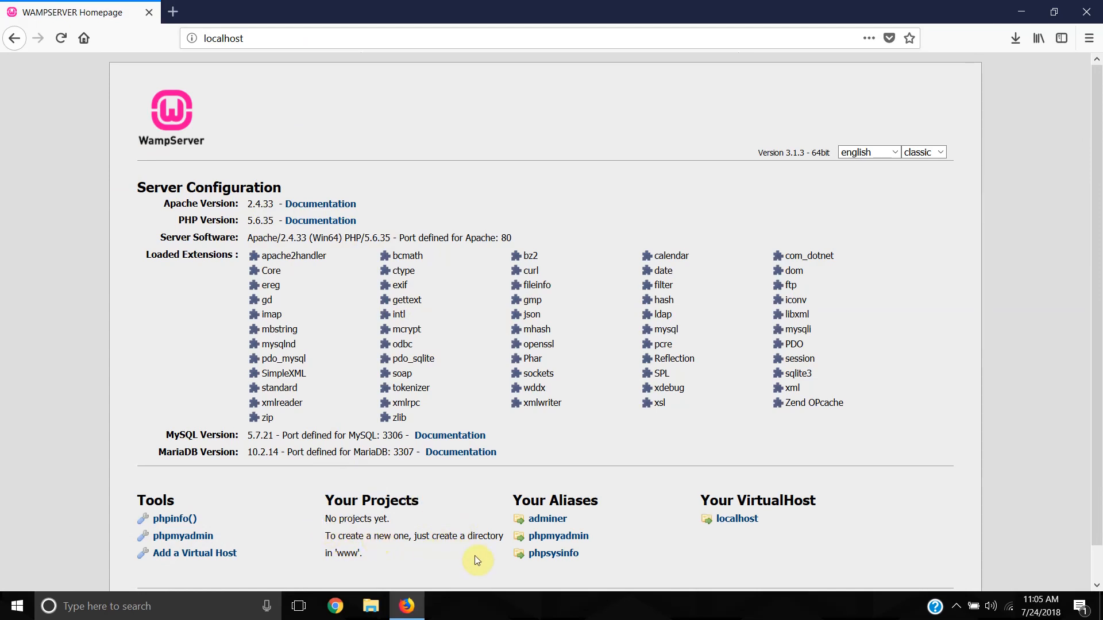
double_click(343, 553)
left_click(348, 554)
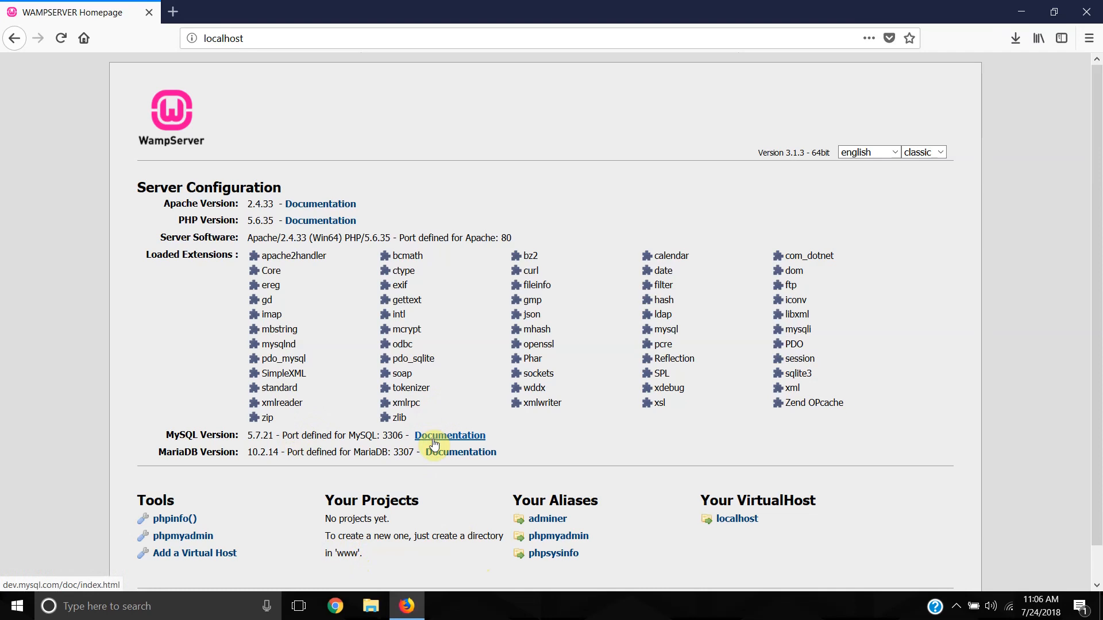
- Open WampServer's www directory in File Explorer and move its window aside to uncover the localhost page's project list
left_click(957, 610)
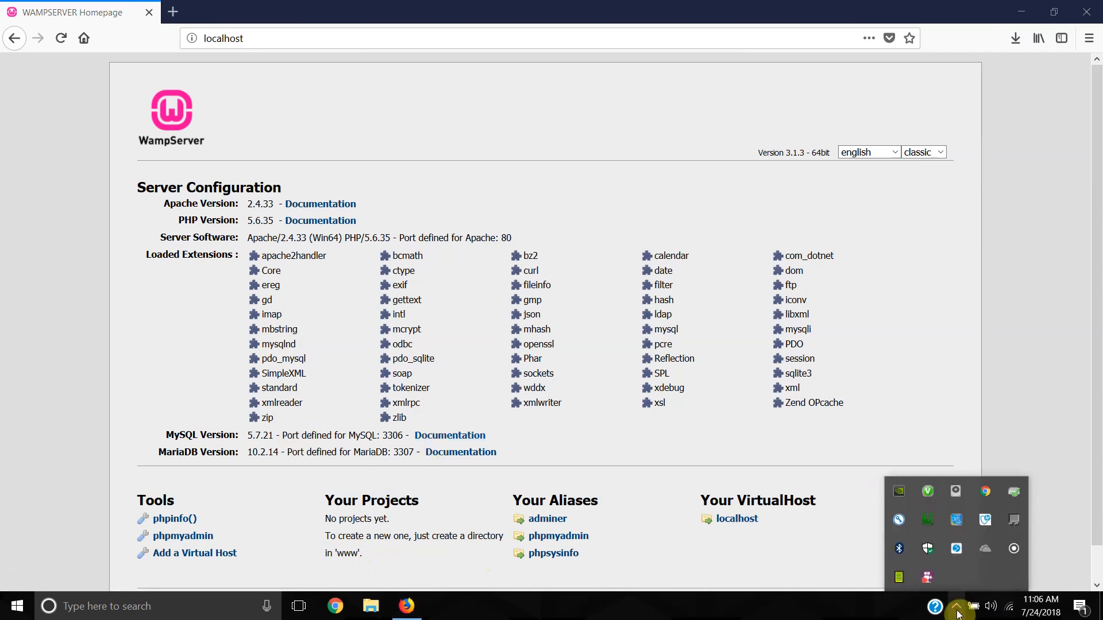
left_click(931, 518)
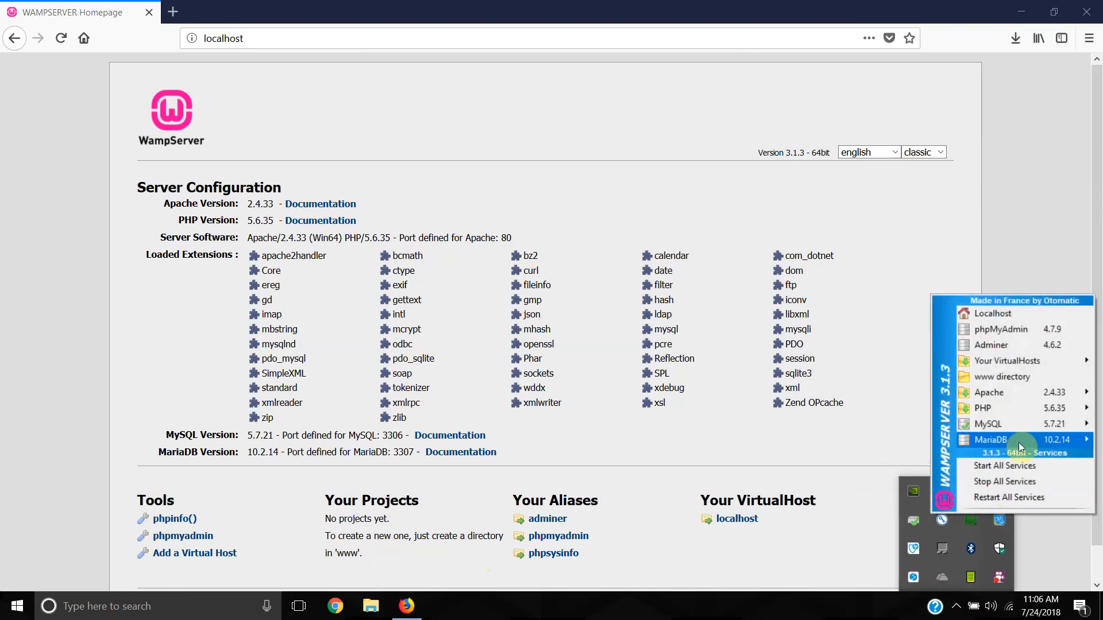
left_click(1010, 378)
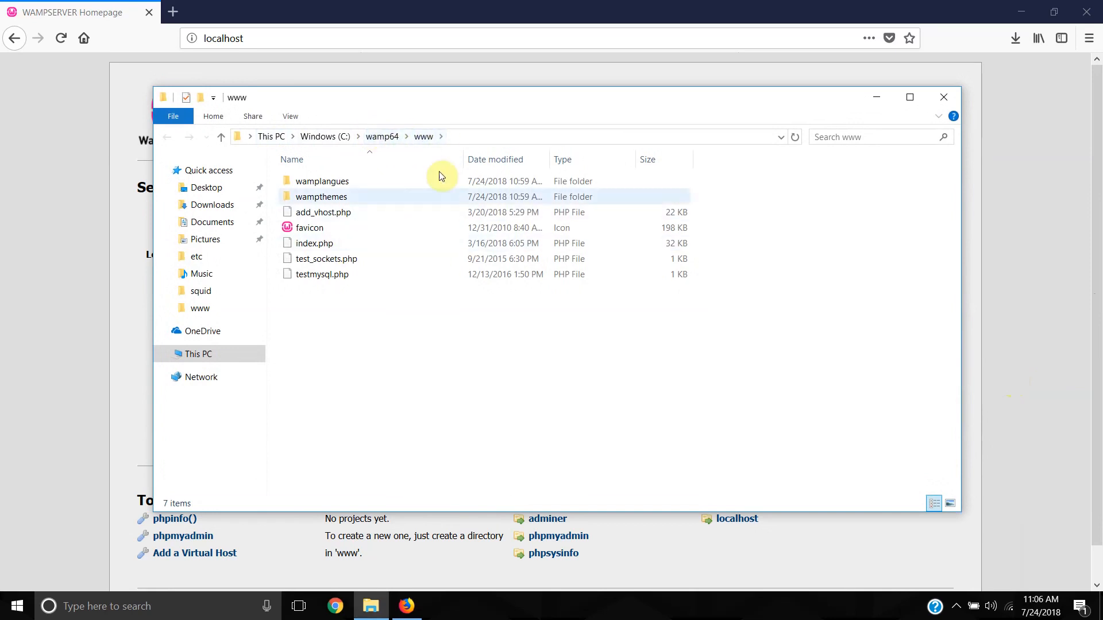
left_click_drag(331, 306, 321, 215)
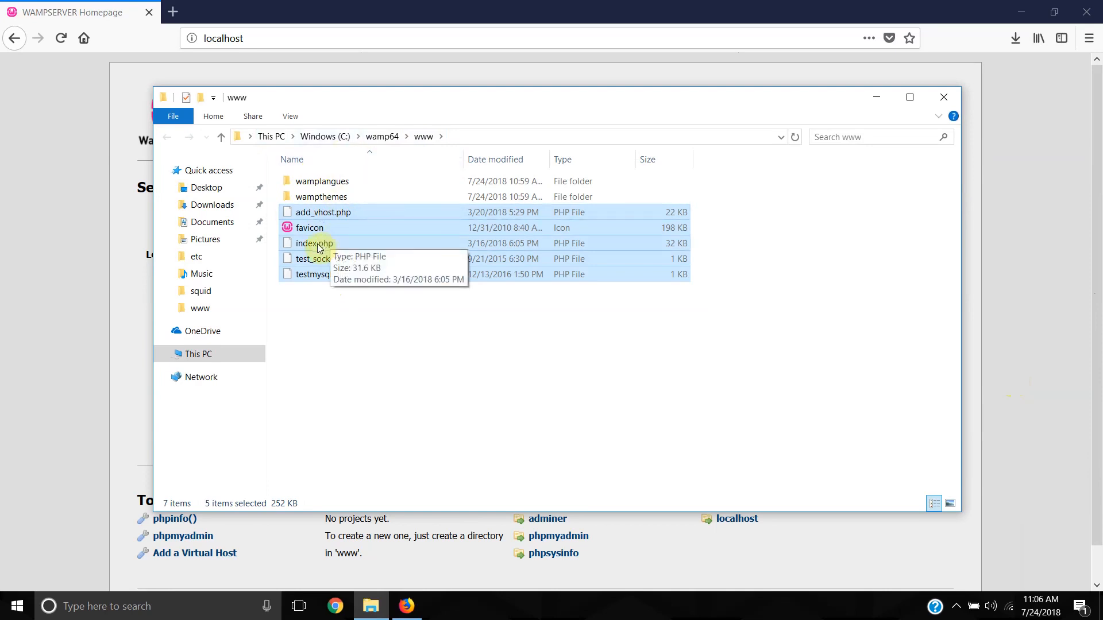
left_click_drag(378, 96, 680, 154)
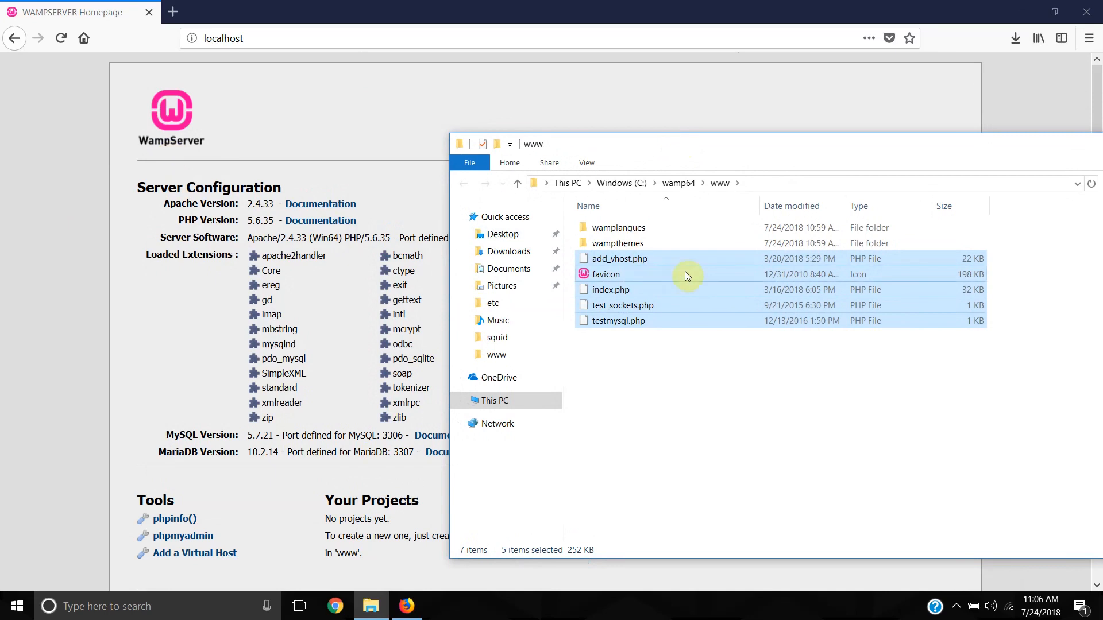
left_click(625, 296)
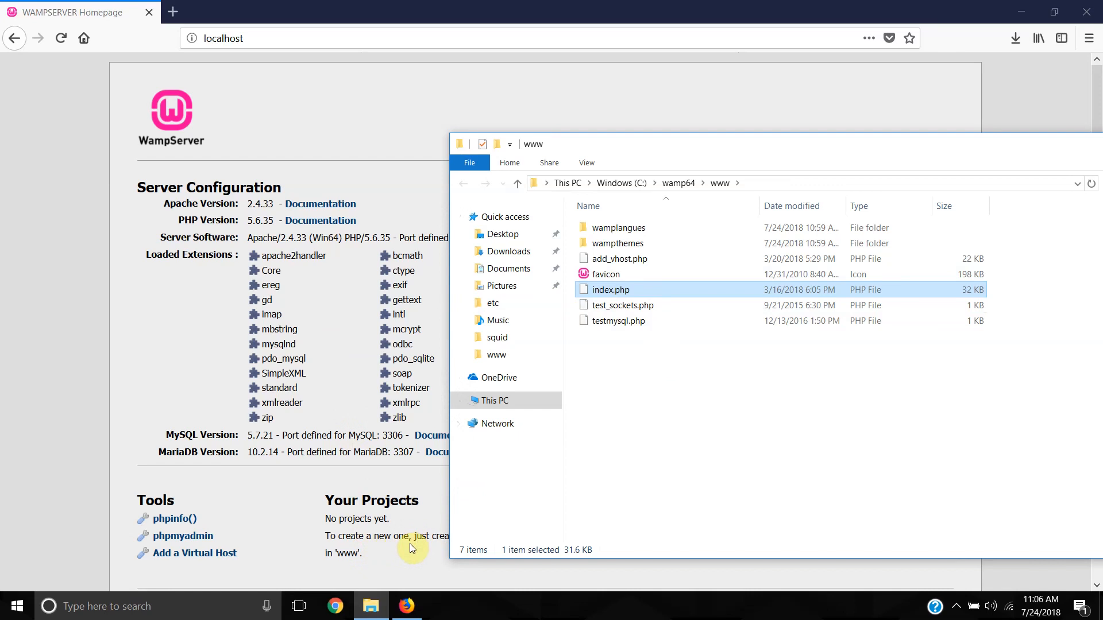
- Create a new folder named squid.com inside the www directory
left_click(616, 372)
right_click(619, 374)
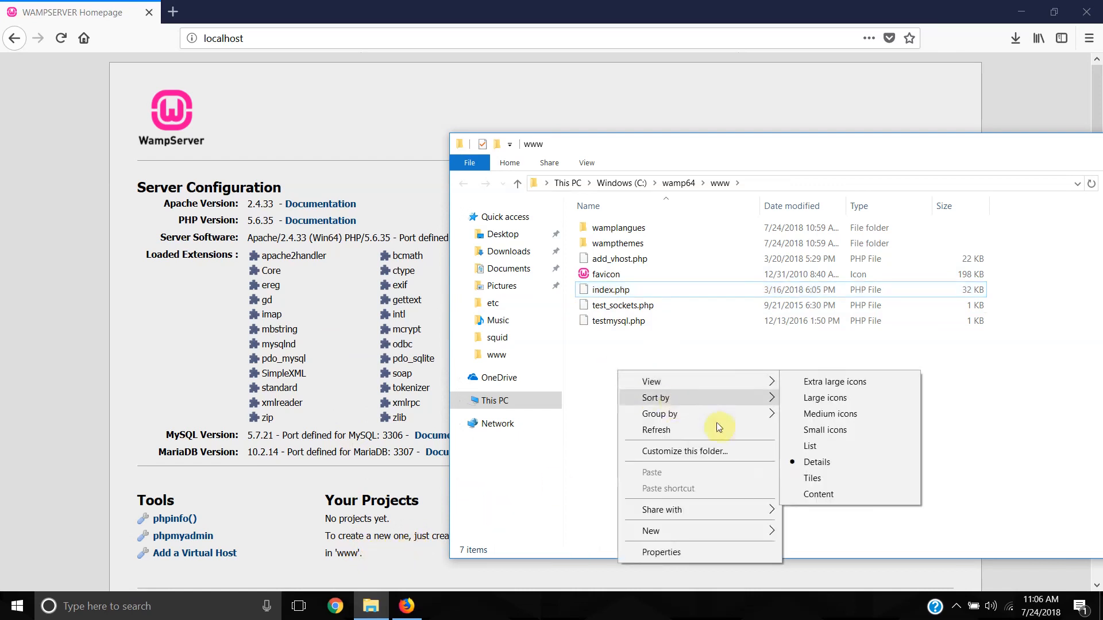
mouse_move(763, 539)
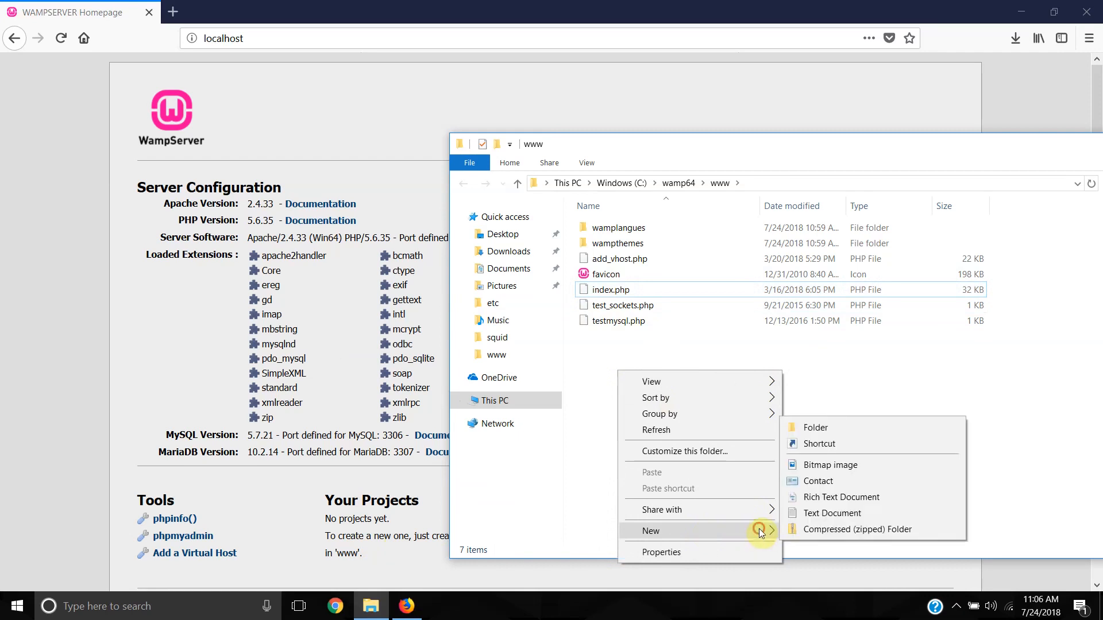
left_click(818, 431)
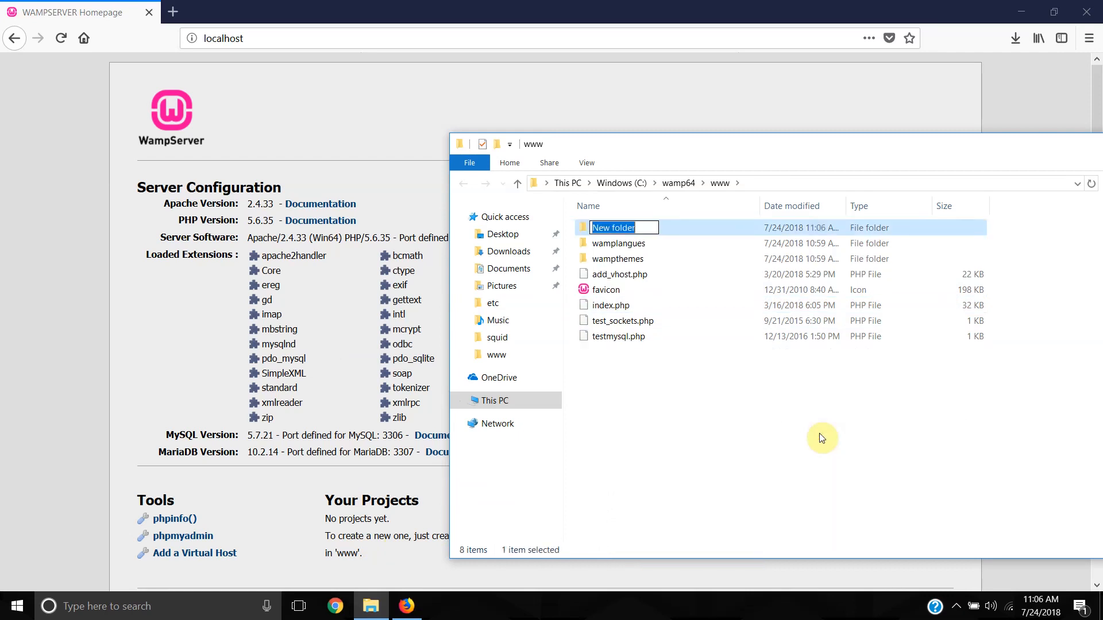
type("squid_d")
key("BackSpace")
key("BackSpace")
type(".")
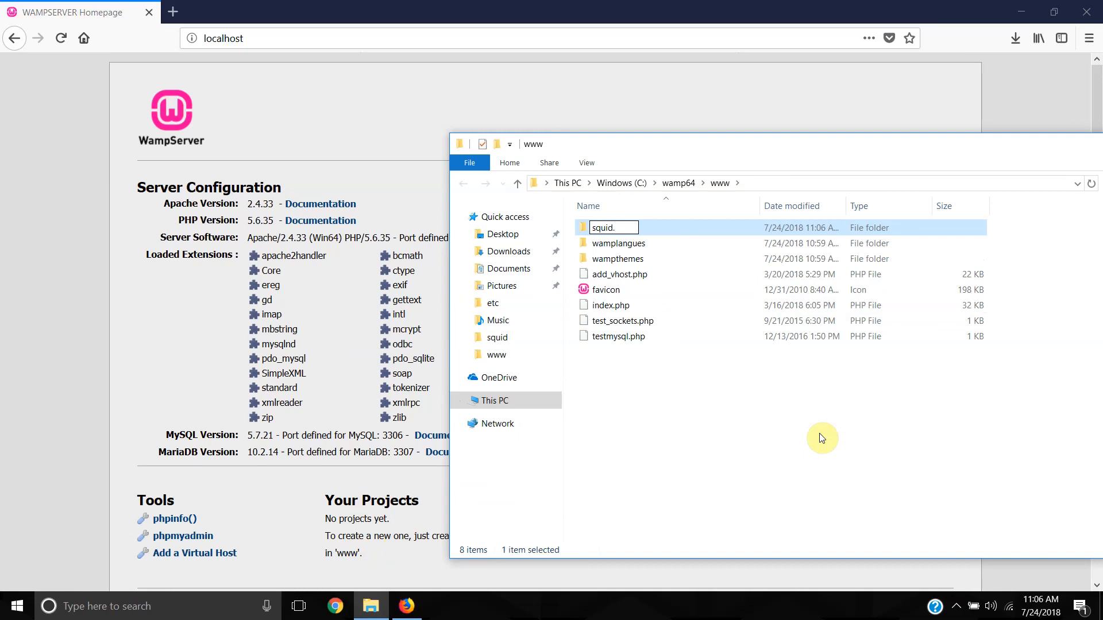
type("com")
key("Return")
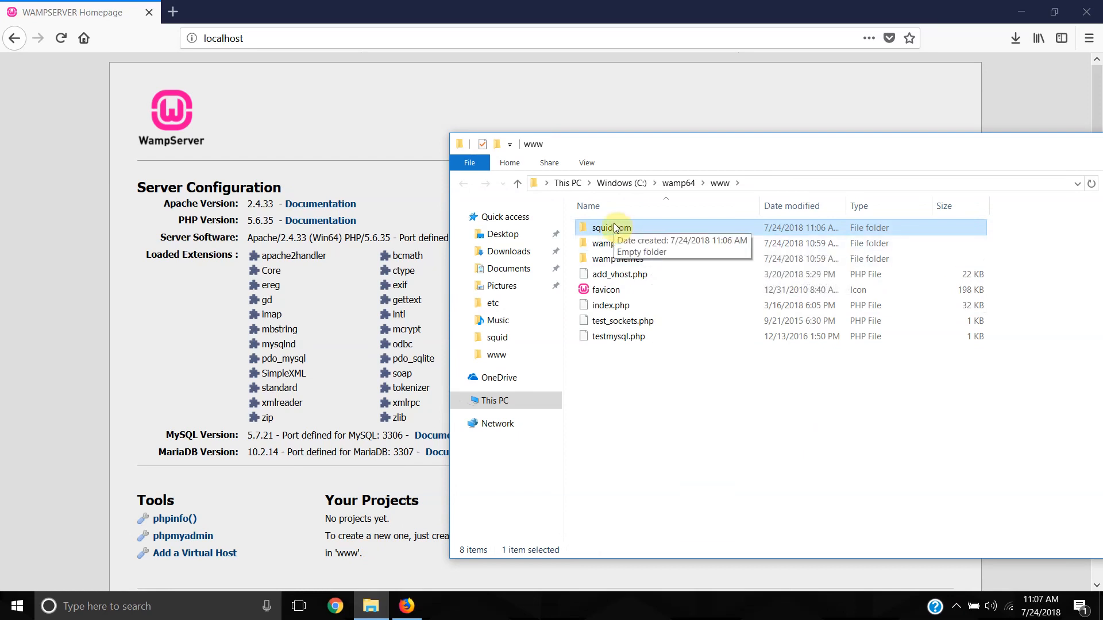
- Reload the localhost page to check its project list, and return to the www folder window
left_click(512, 35)
key("Return")
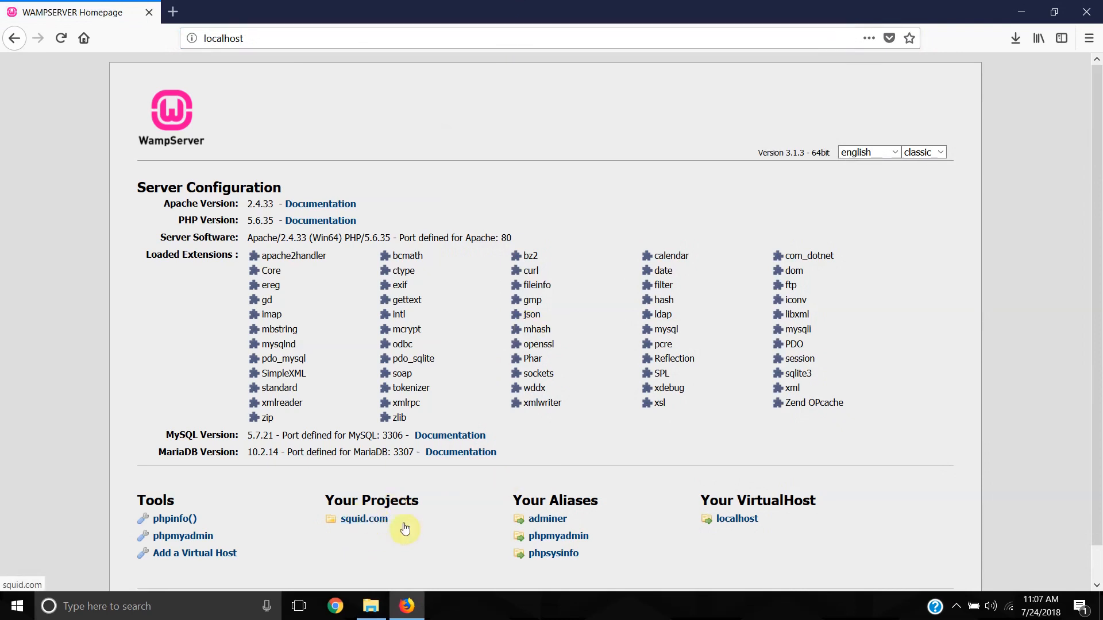
left_click(372, 607)
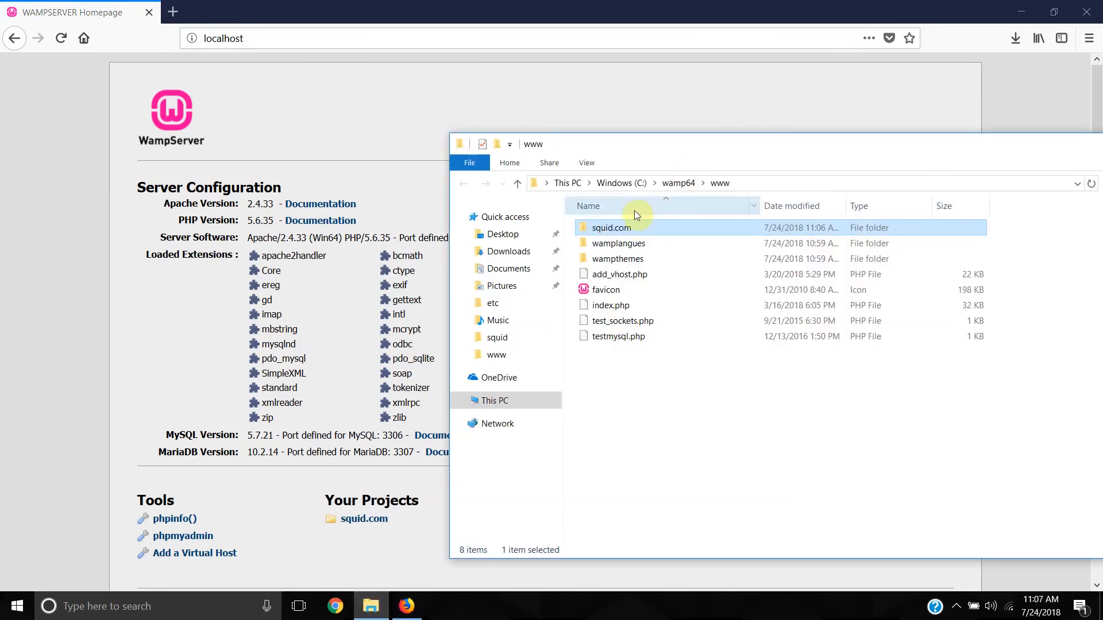
- Create a new text document named index.html inside the squid.com folder
double_click(601, 228)
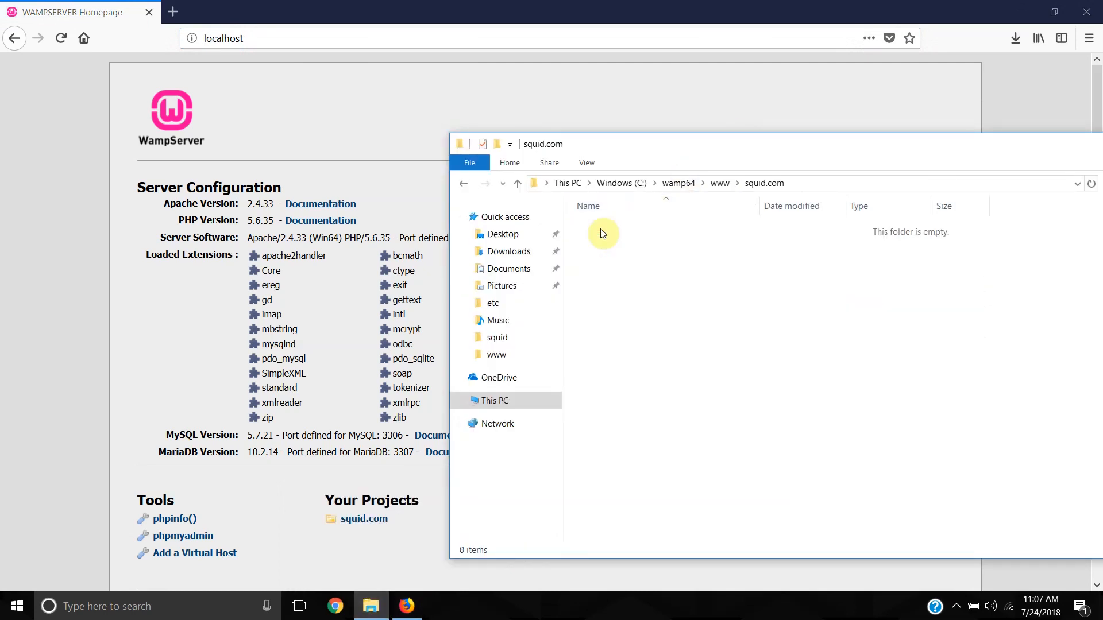
right_click(616, 270)
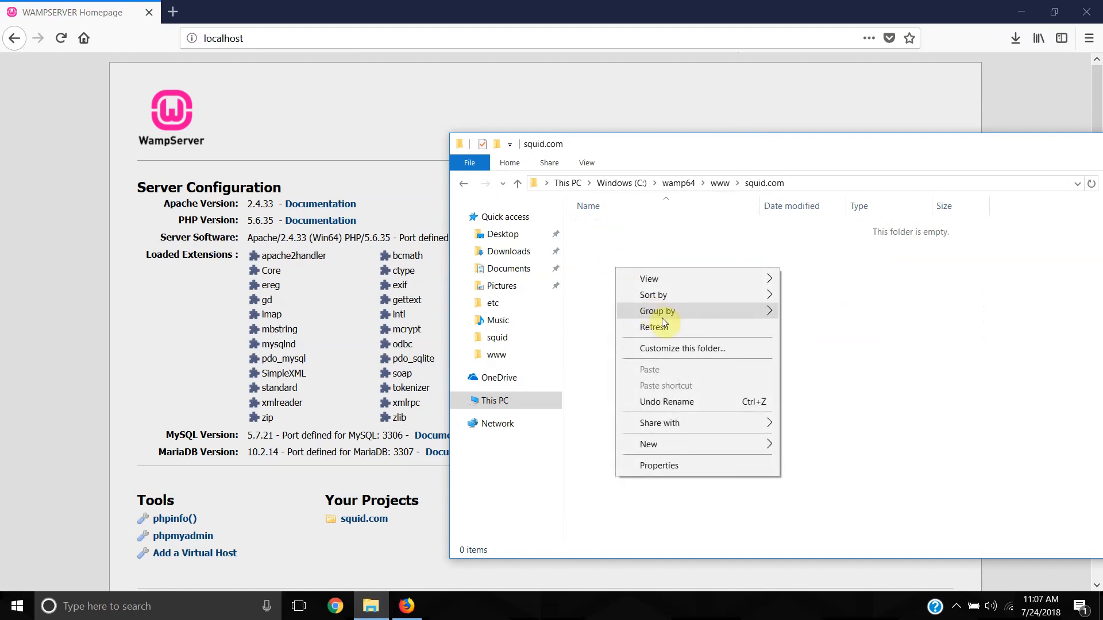
mouse_move(702, 446)
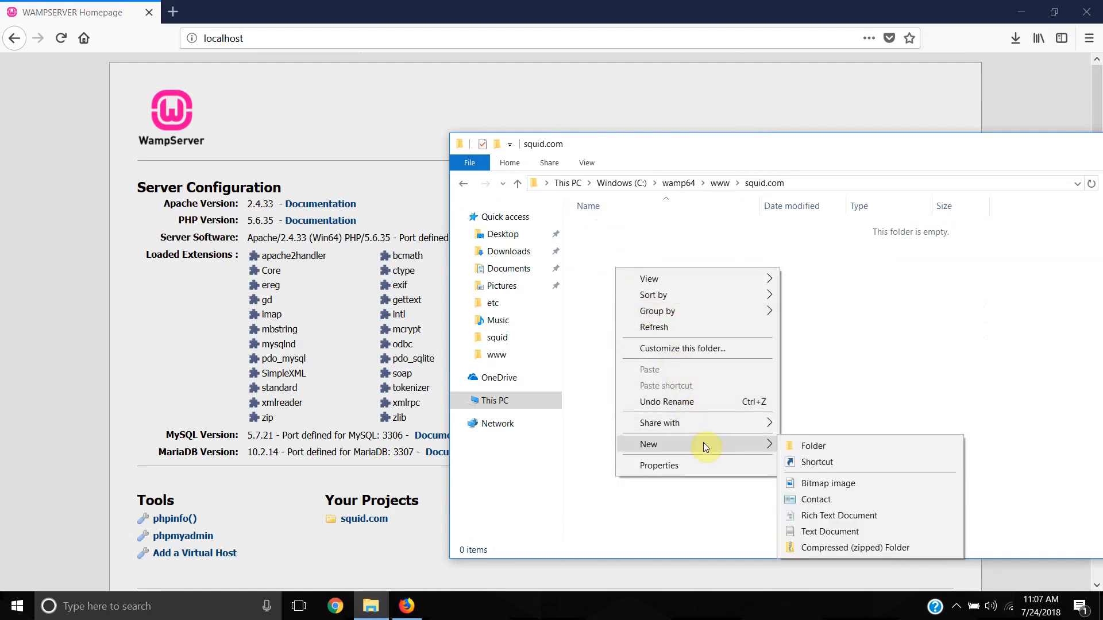
left_click(844, 532)
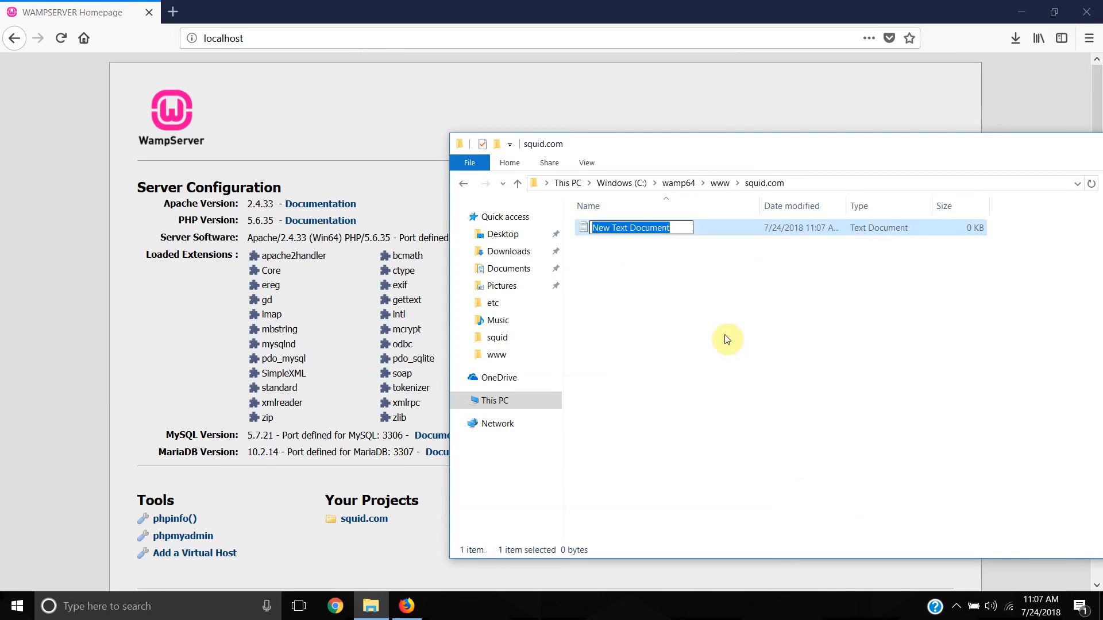
type("index")
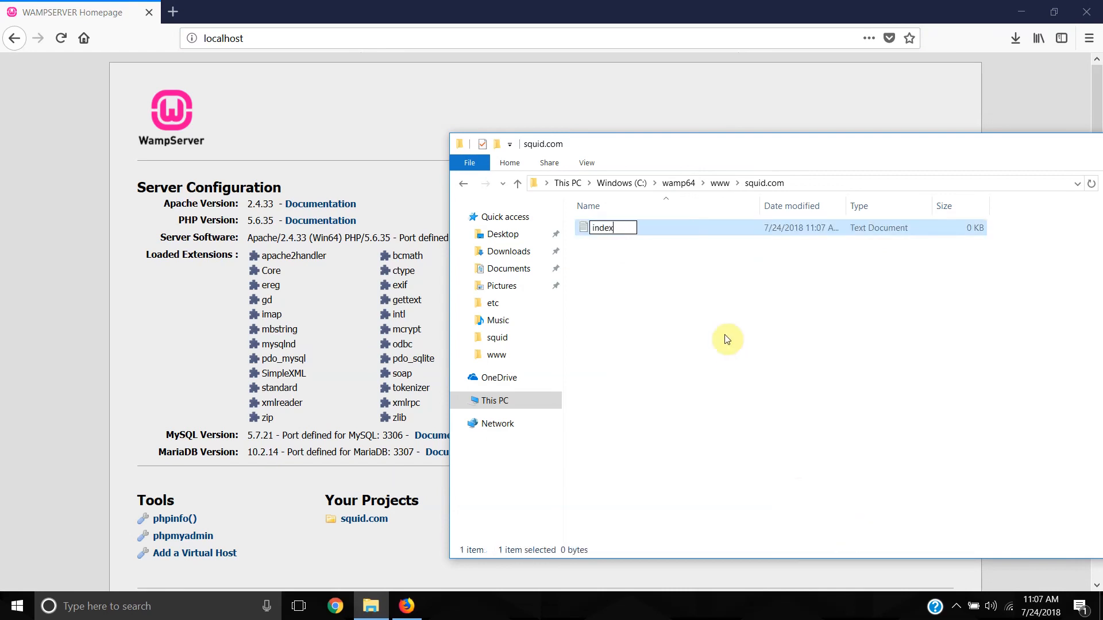
type(".html")
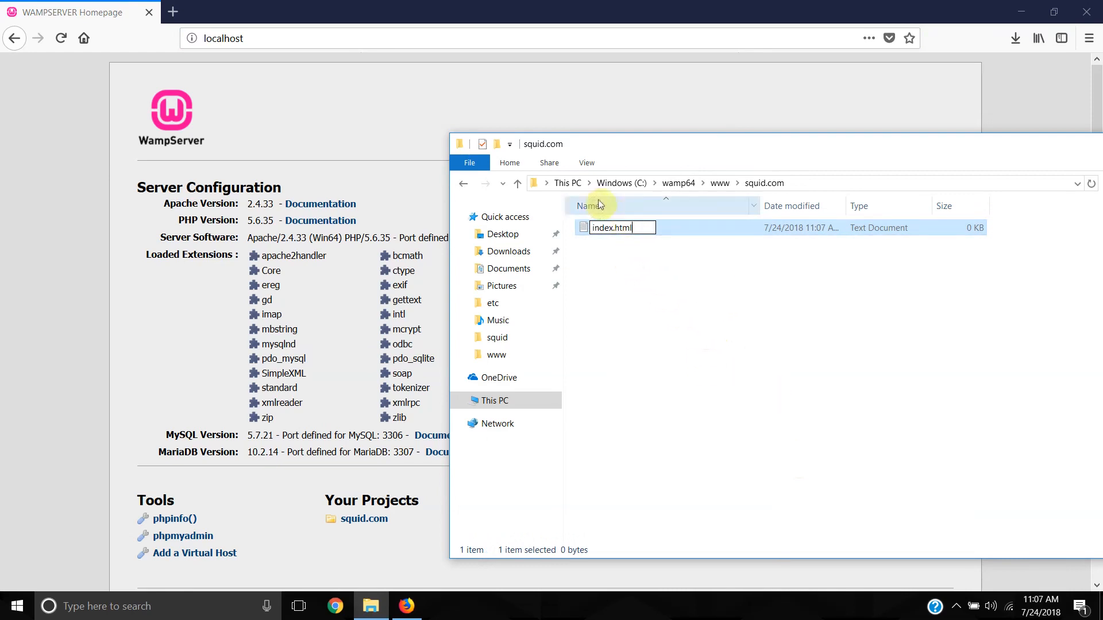
double_click(608, 228)
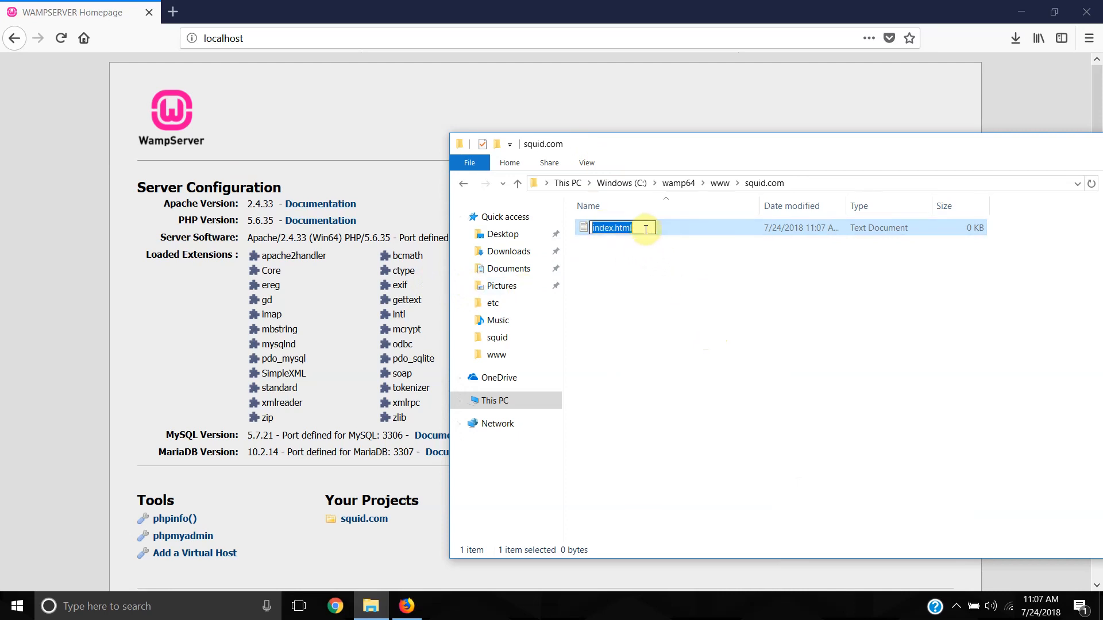
left_click(645, 228)
key("Return")
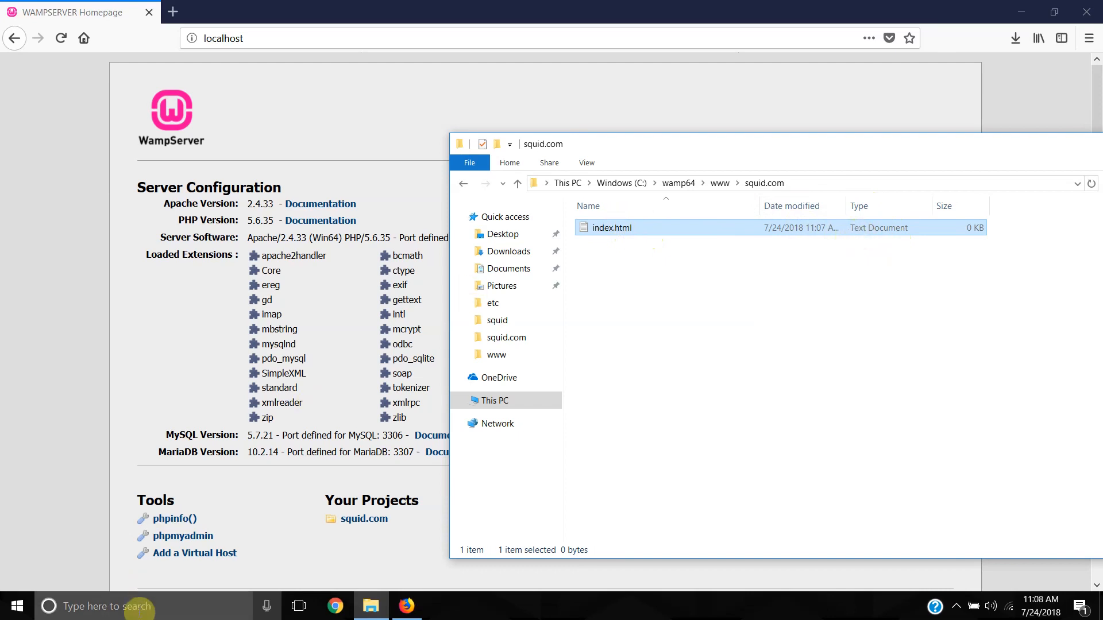
- Find the Windows file extension setting and turn off hiding extensions for known file types
left_click(136, 610)
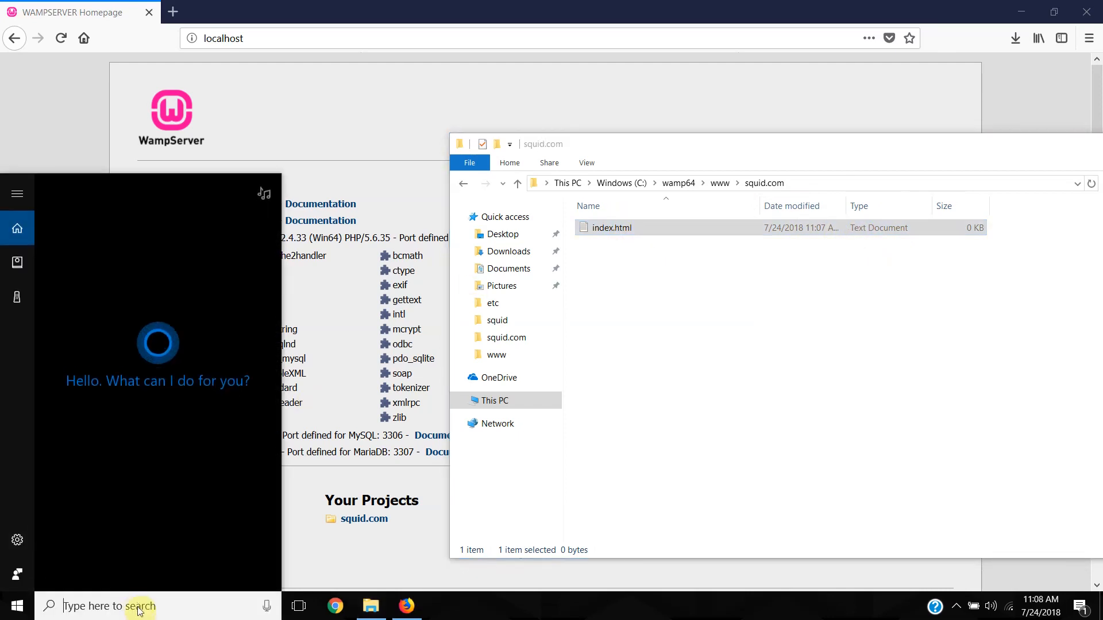
type("exten")
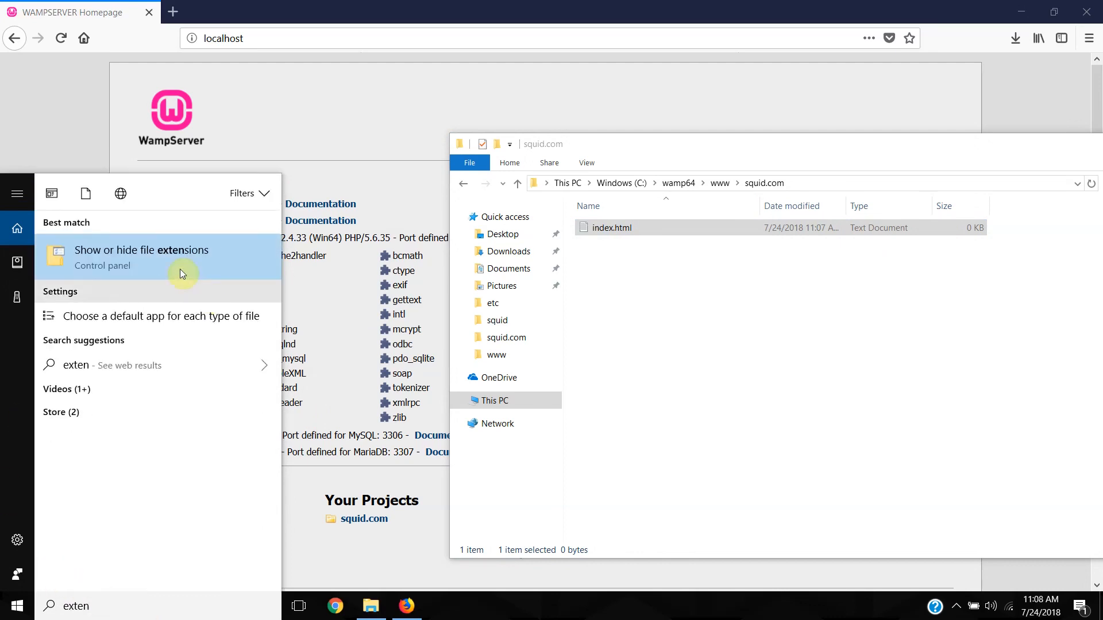
left_click(168, 256)
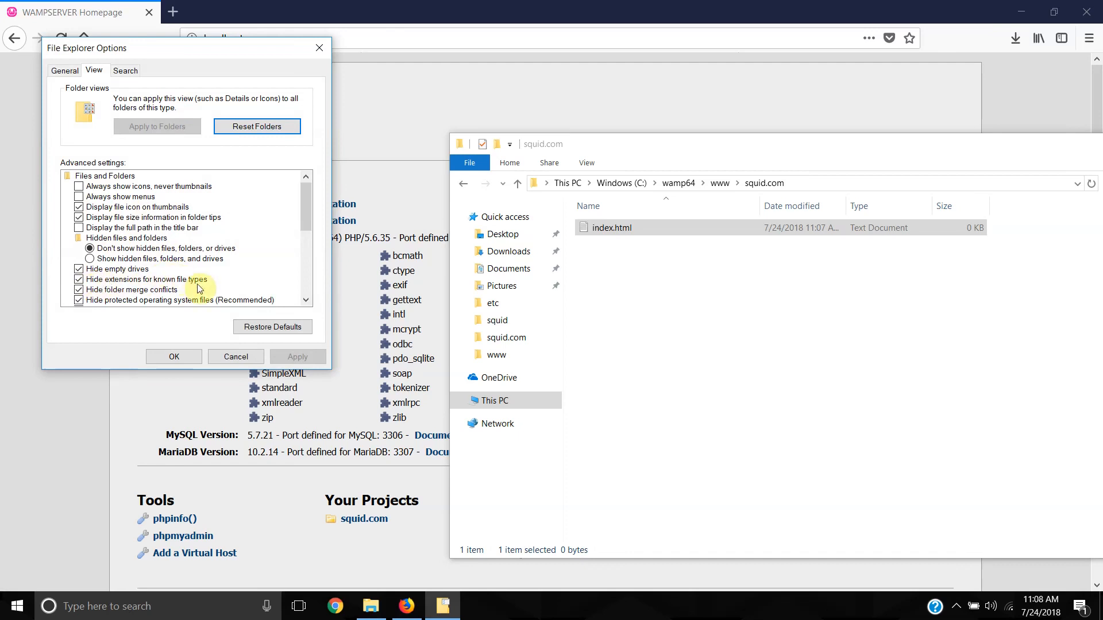
left_click(79, 281)
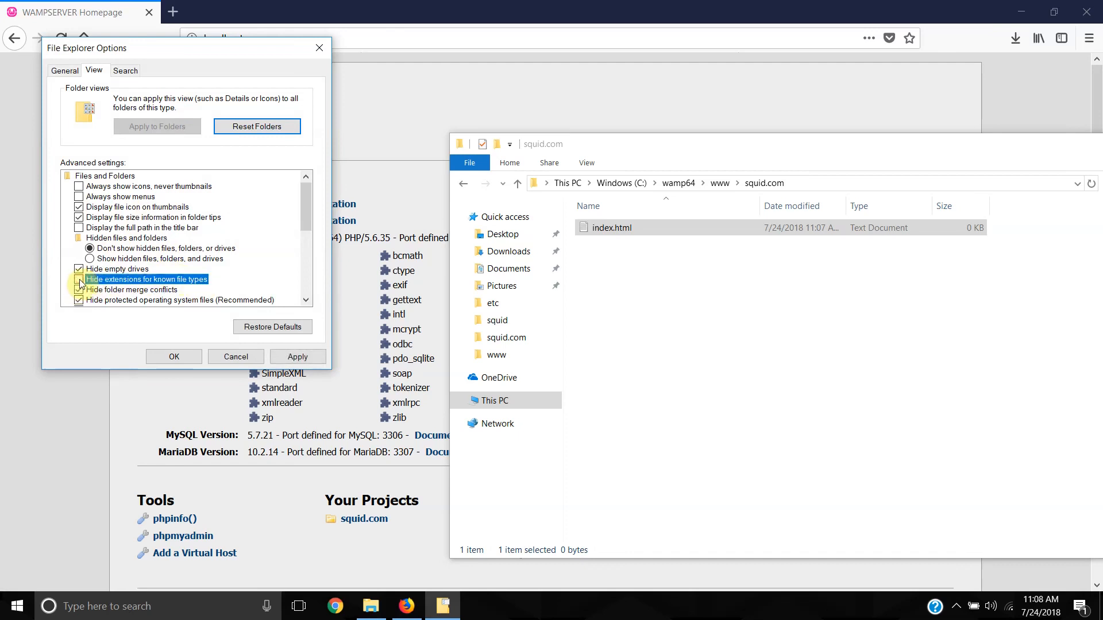
left_click(298, 357)
left_click(172, 356)
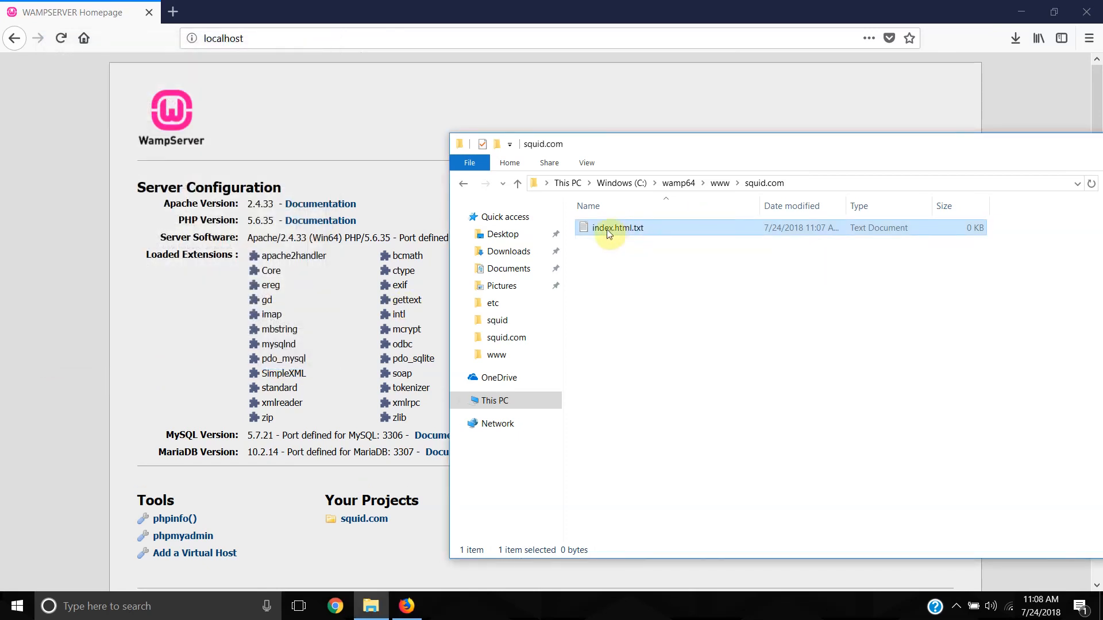
- Remove the .txt ending from the file in squid.com so its name is index.html, accepting the extension change
left_click(638, 228)
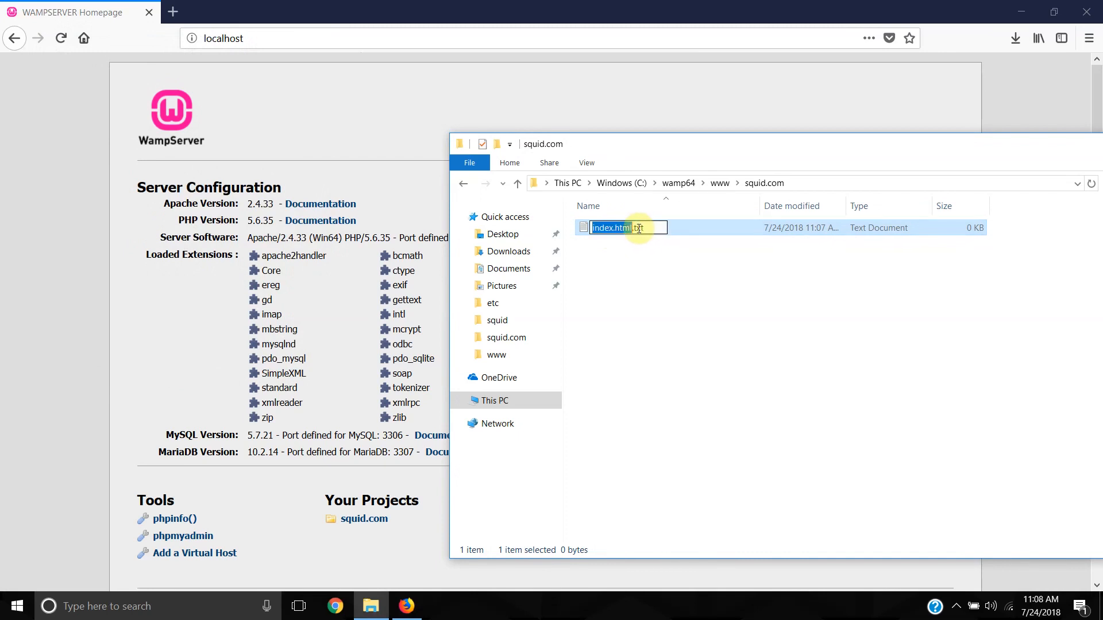
left_click(662, 229)
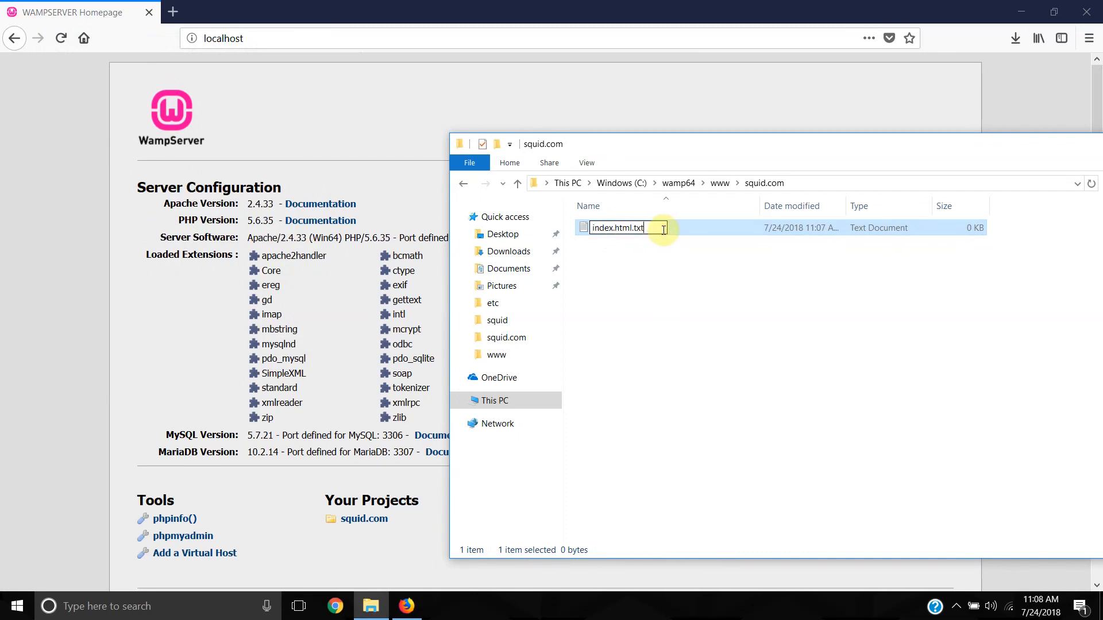
key("BackSpace")
key("BackSpace")
key("BackSpace")
key("BackSpace")
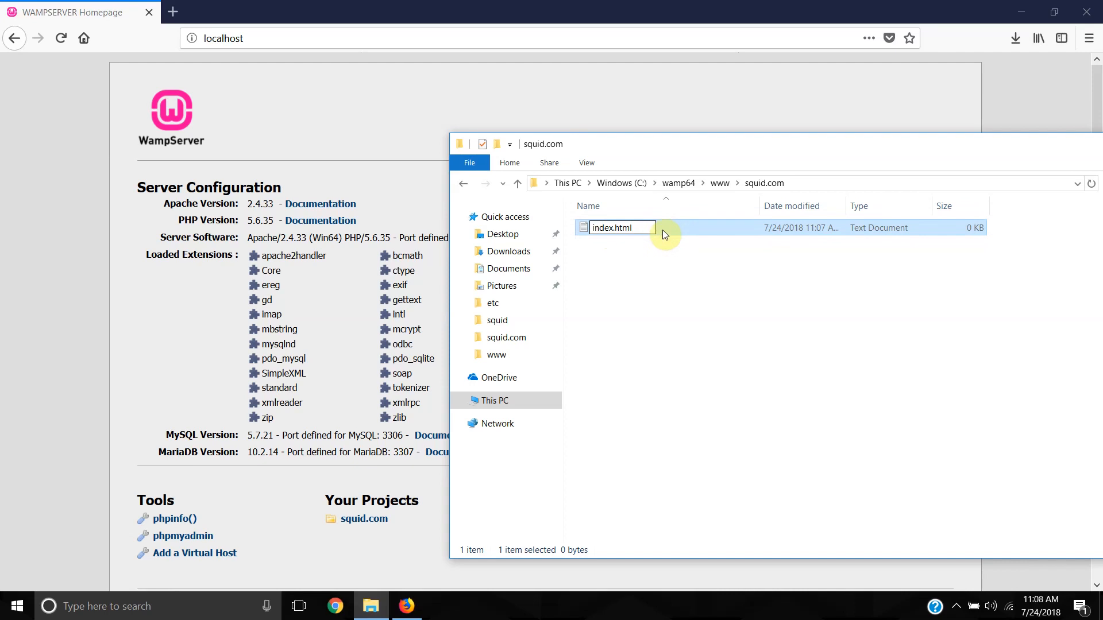
left_click(663, 231)
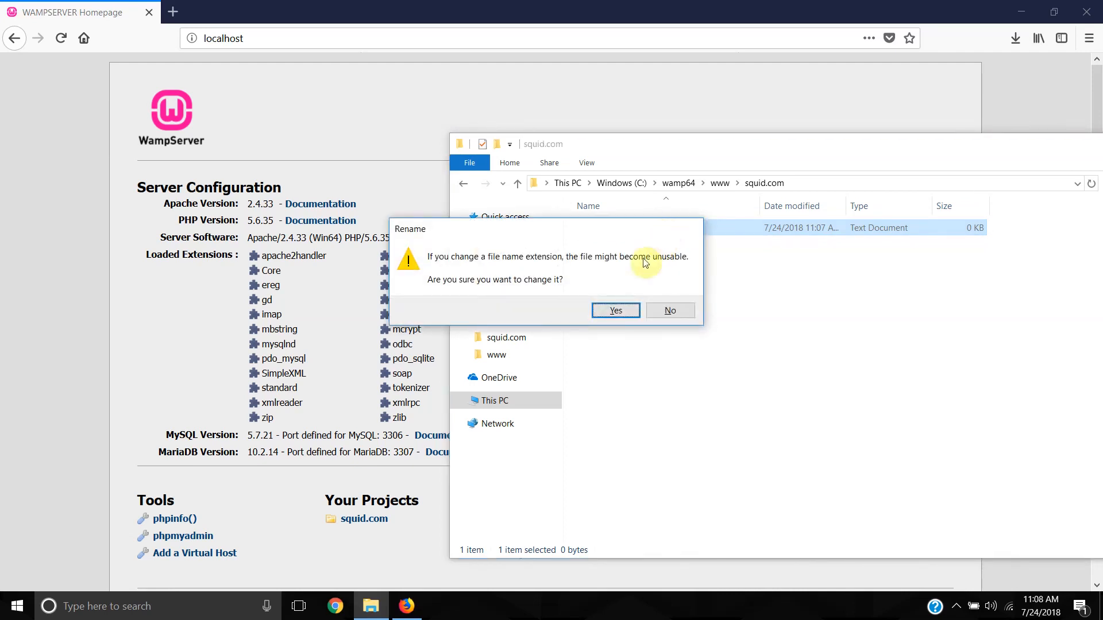
left_click(615, 310)
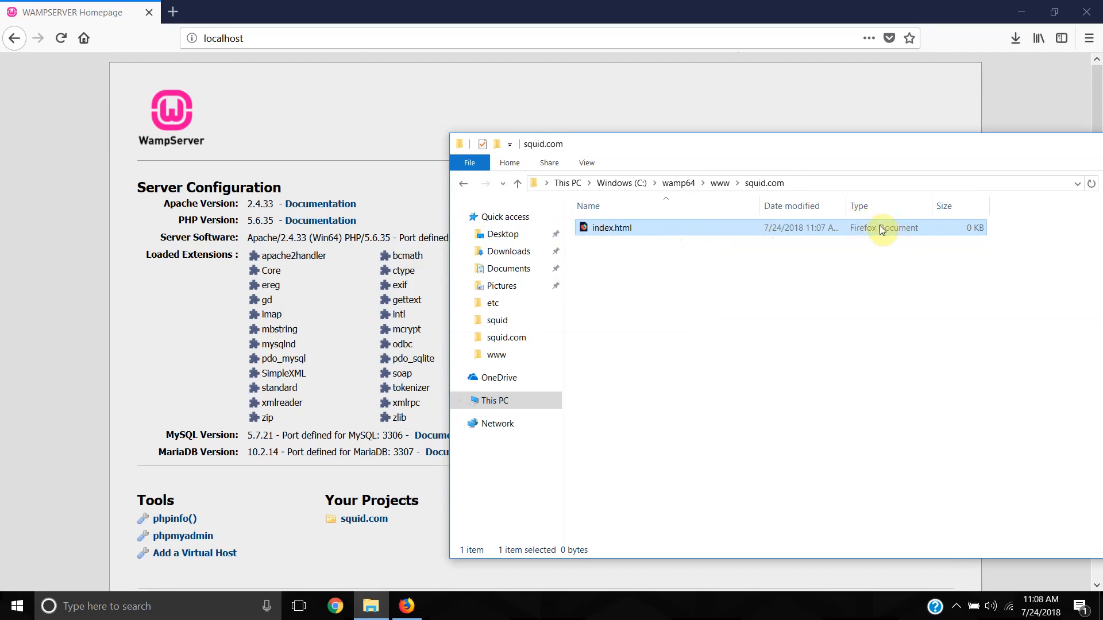
- Open index.html in Notepad and enter paired html and body tags, leaving an empty line inside the body
right_click(656, 231)
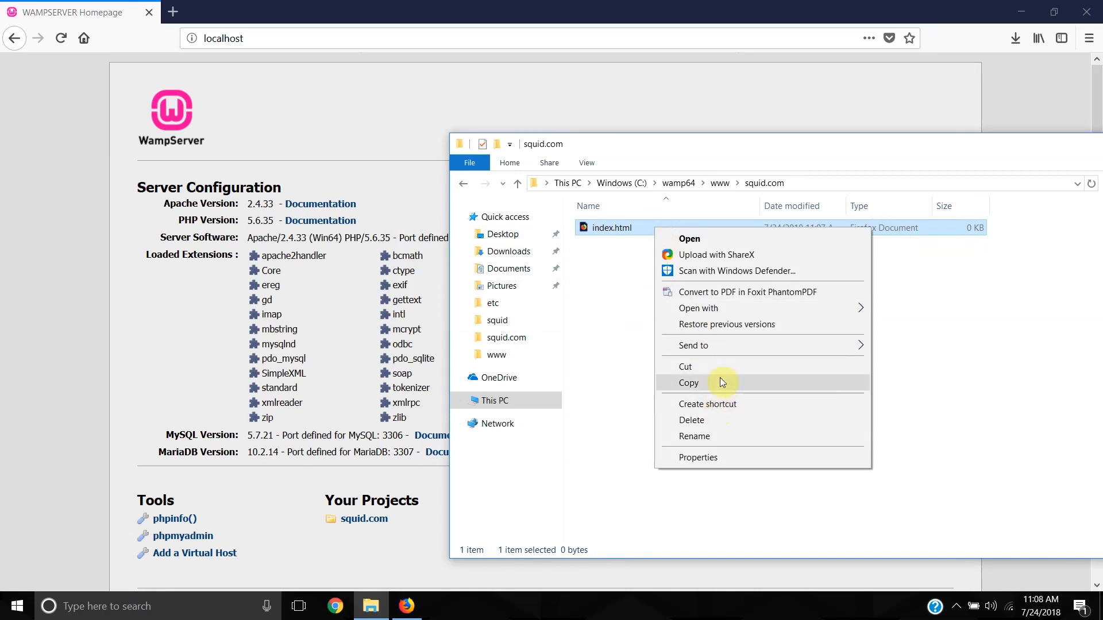
mouse_move(851, 310)
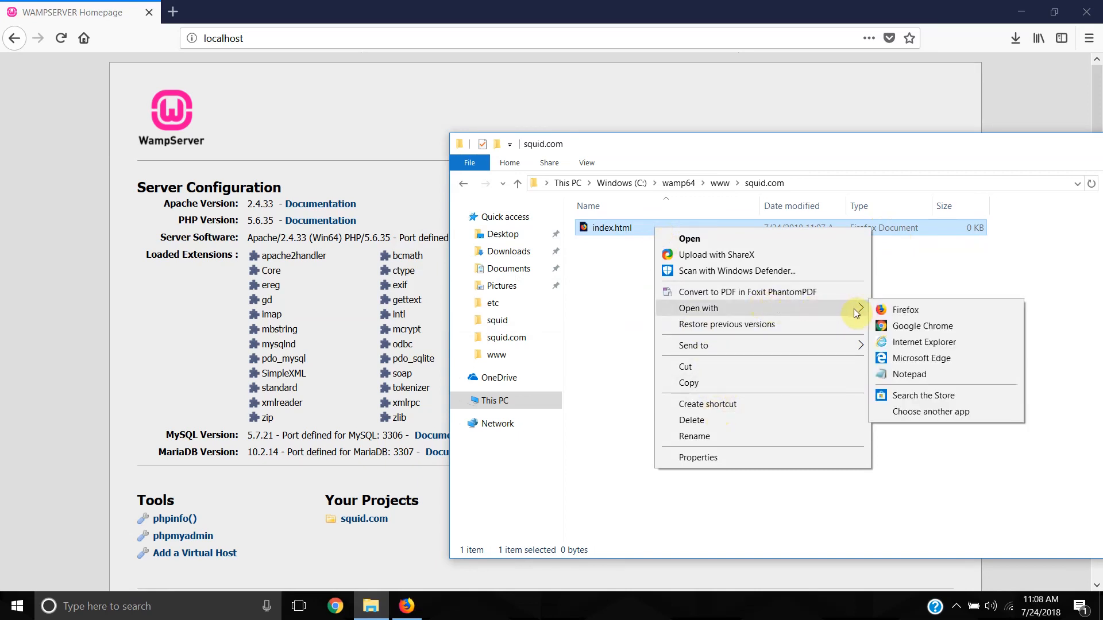
left_click(922, 375)
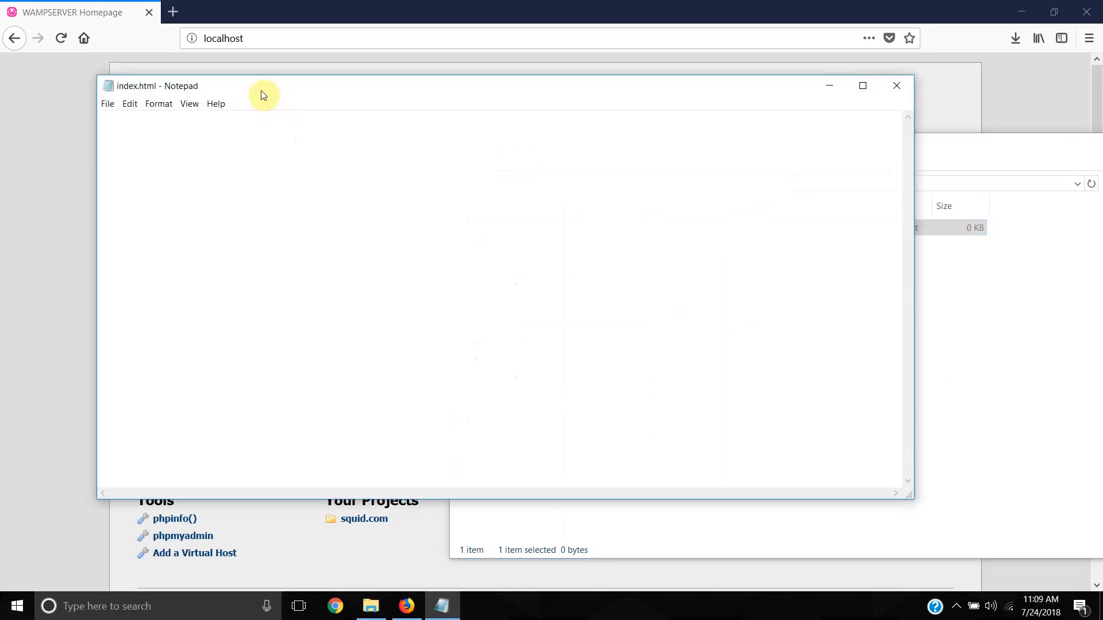
left_click(256, 183)
type("<html>  </html>")
key("Up")
type("<body>")
key("Return")
key("Return")
type("</body>")
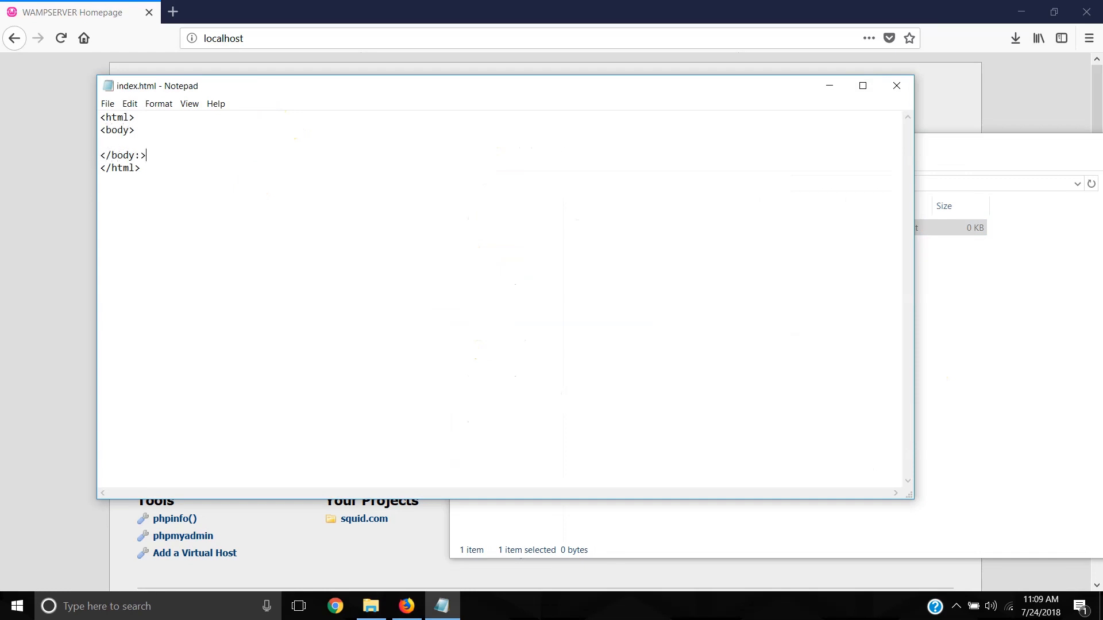
- Add the paragraph <p>Squid are <s>dumb</s> <i>incredible</i>.</p> inside the body of index.html
key("Up")
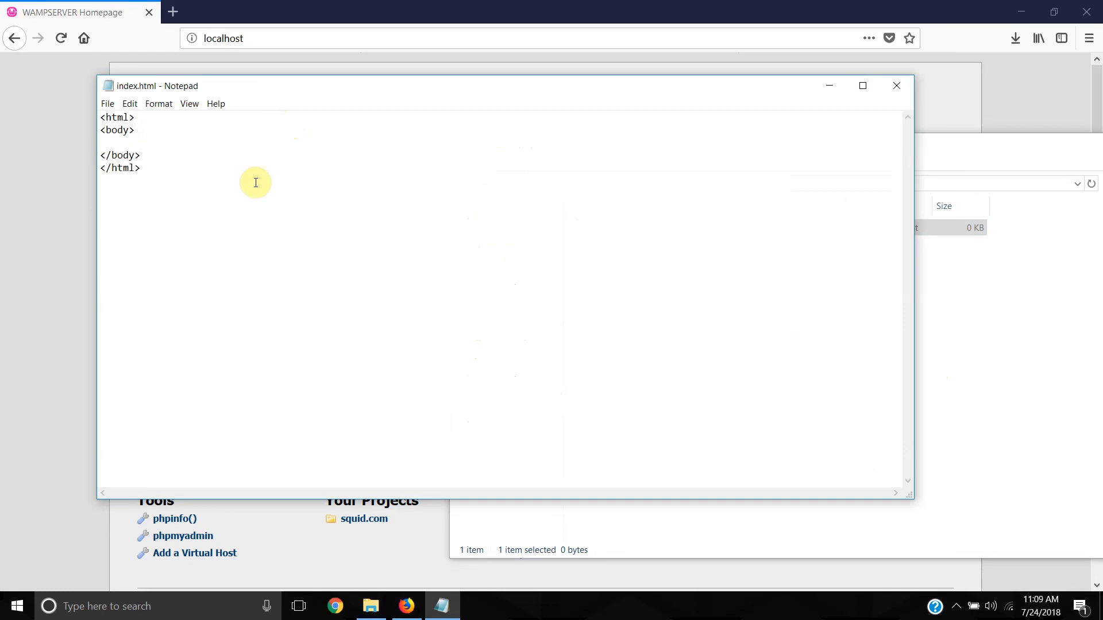
type("<p>")
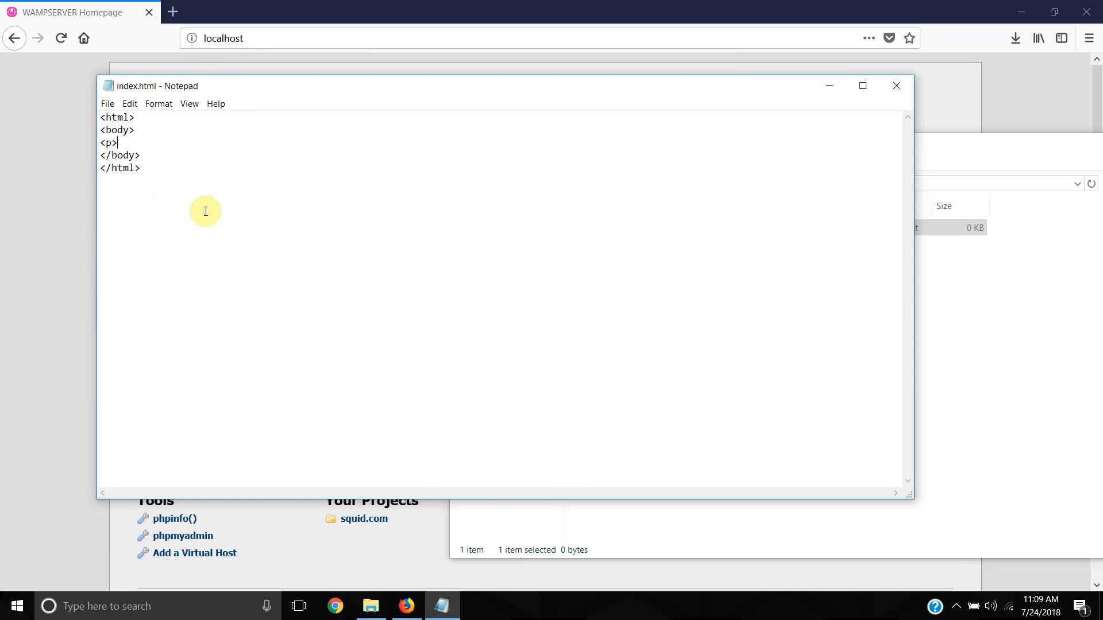
type("Sq")
type("uid are ")
type("<s>")
type("du")
type("mb")
type("</sd")
key("BackSpace")
type("> ")
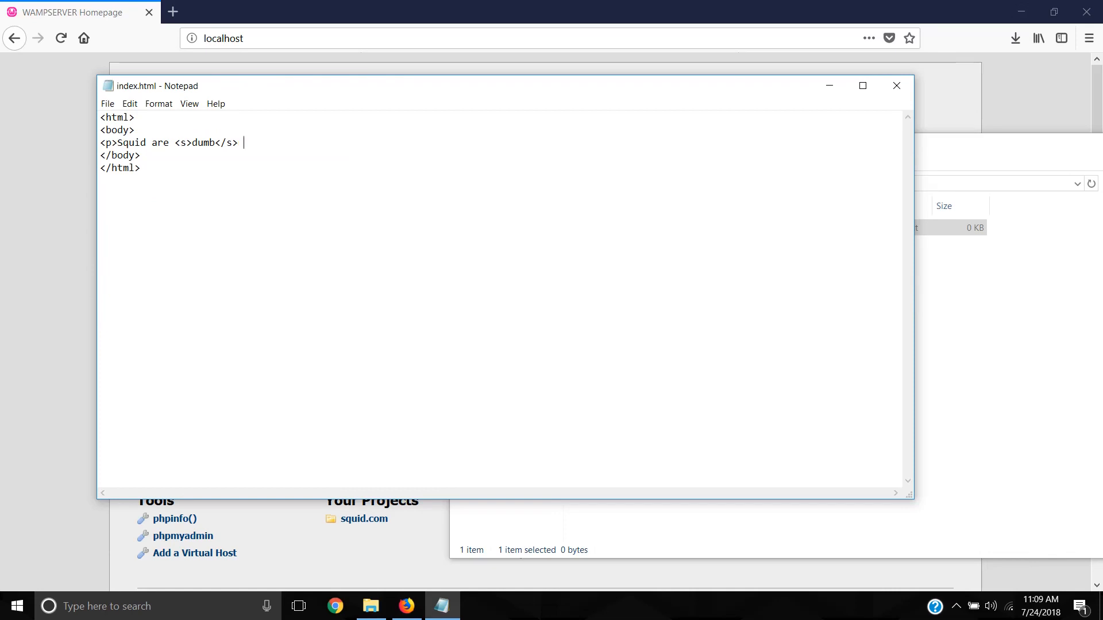
type("<i>incredible</i>.</p>")
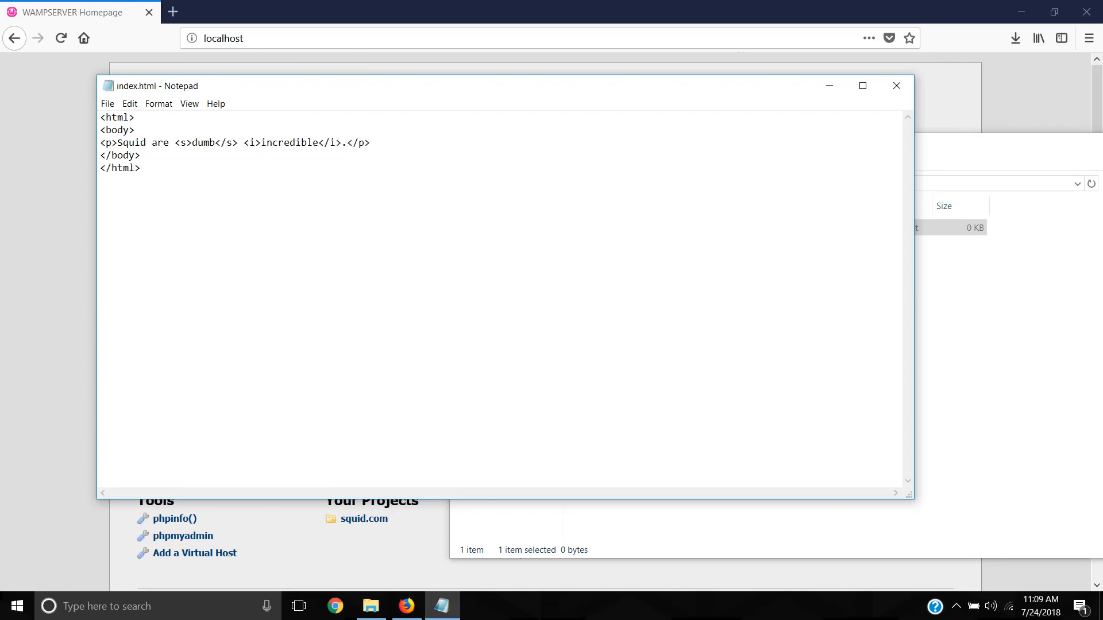
- Save index.html and close Notepad
left_click(233, 160)
key("ctrl+s")
left_click(896, 87)
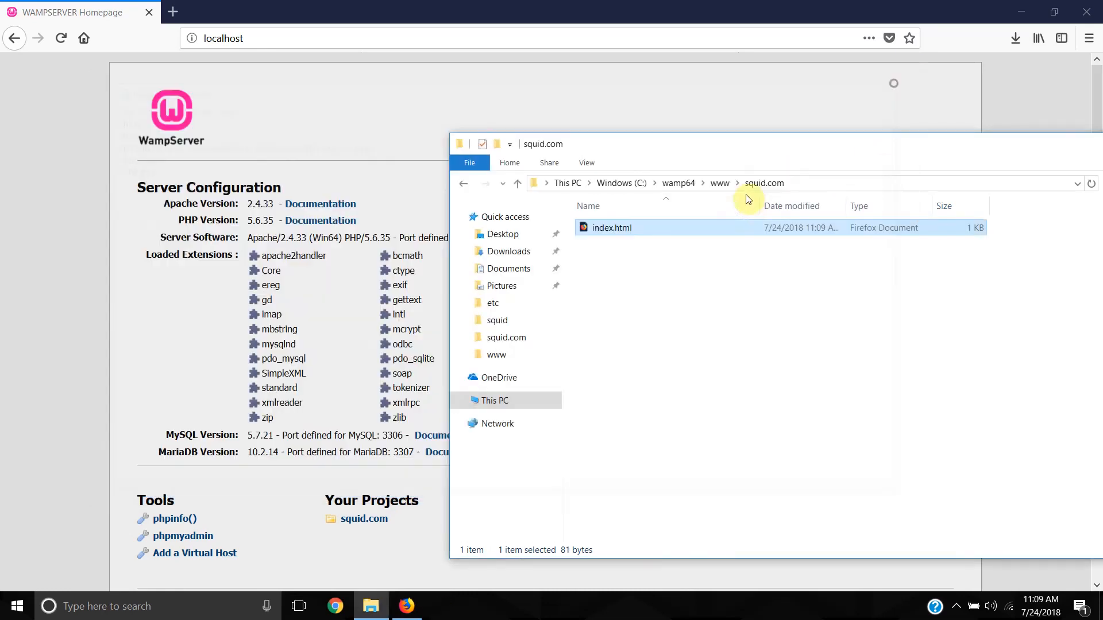
- Open index.html from the squid.com folder in Firefox, check its file path and rendered text, and close that page
double_click(610, 229)
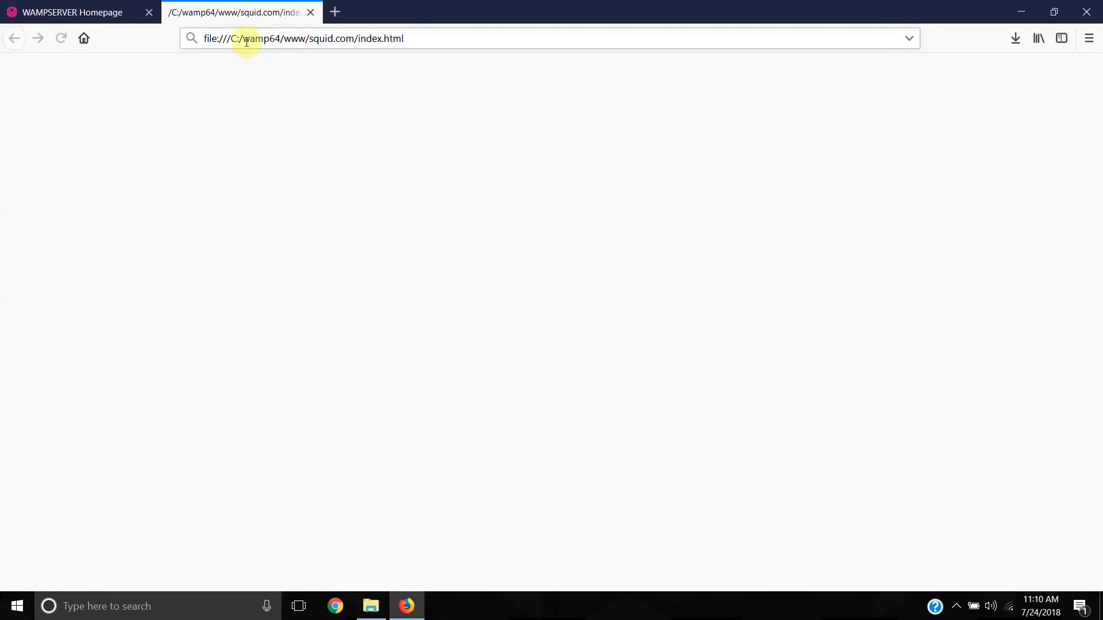
left_click_drag(202, 38, 387, 54)
left_click(172, 101)
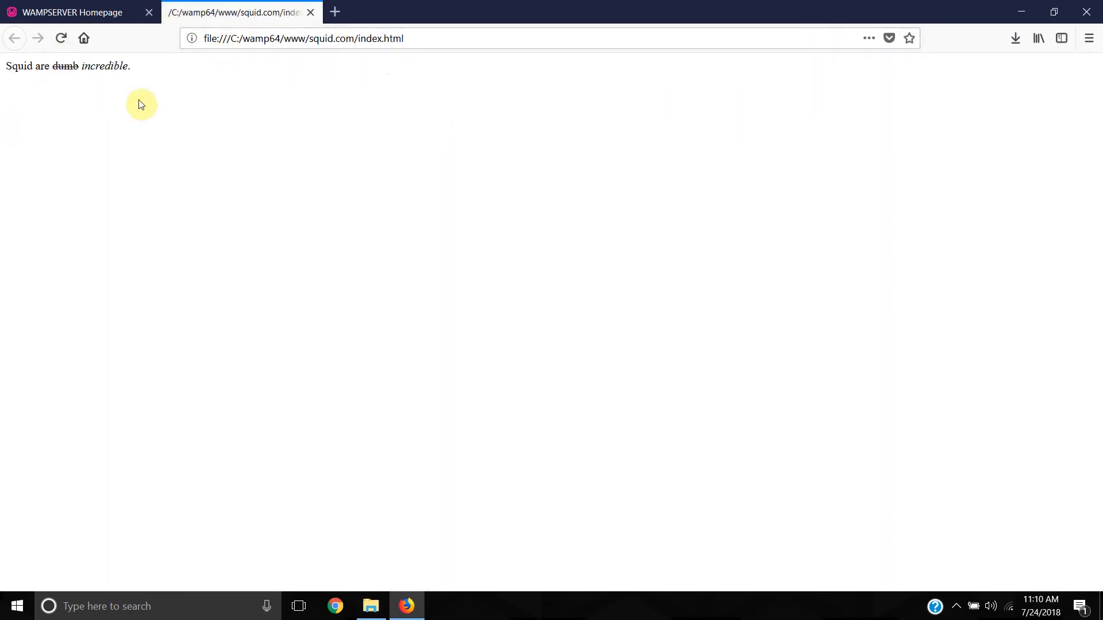
left_click(310, 13)
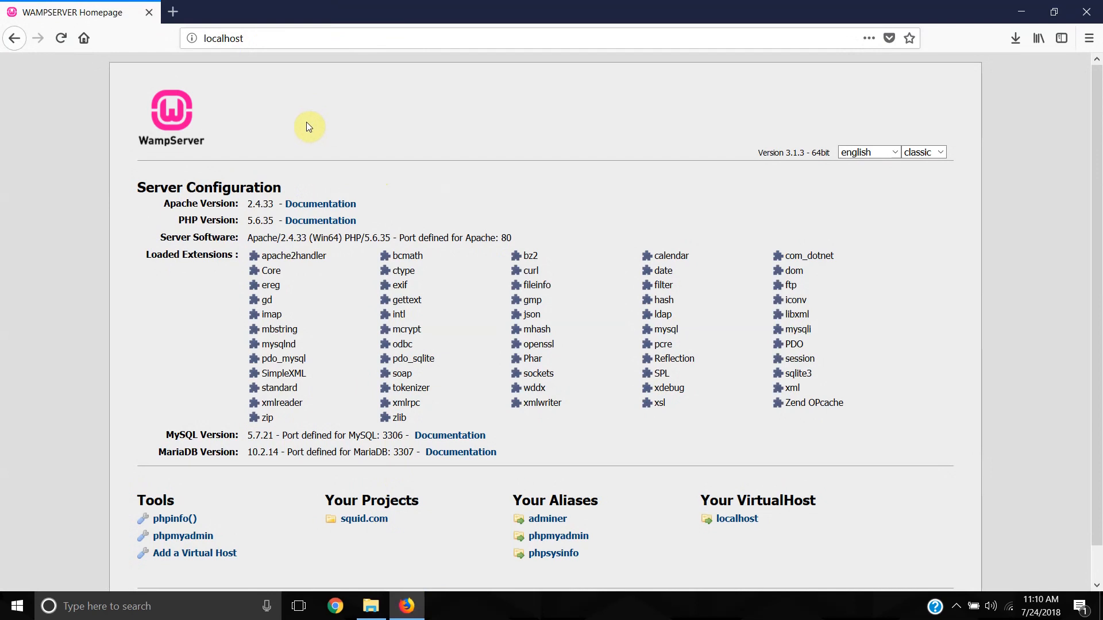
- Go up to the www folder in File Explorer and load localhost/squid.com in Firefox
left_click(378, 607)
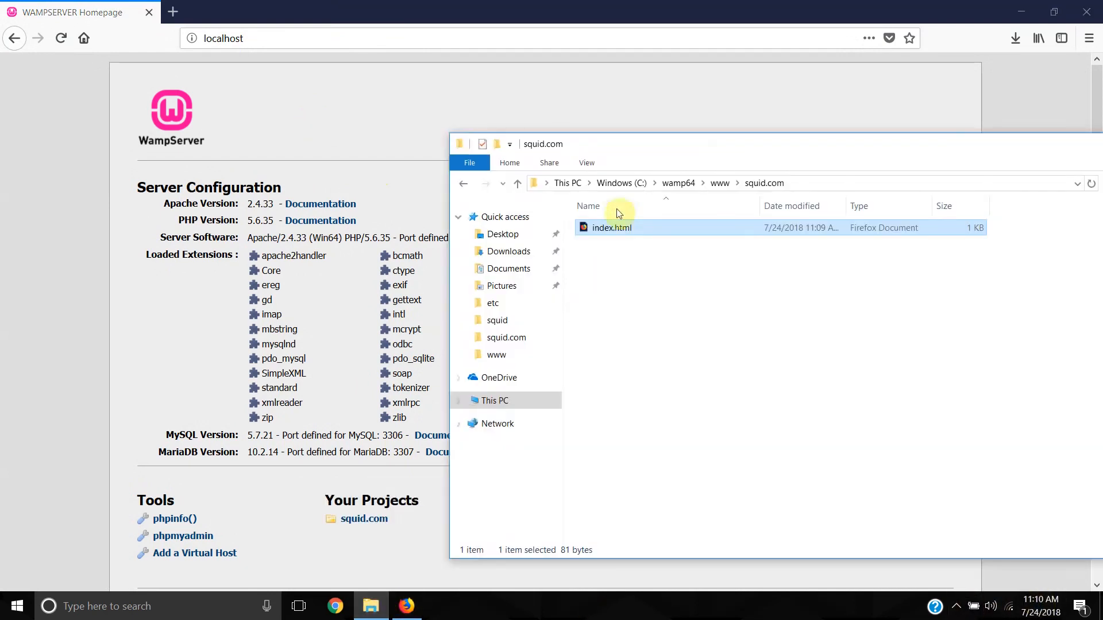
left_click(719, 183)
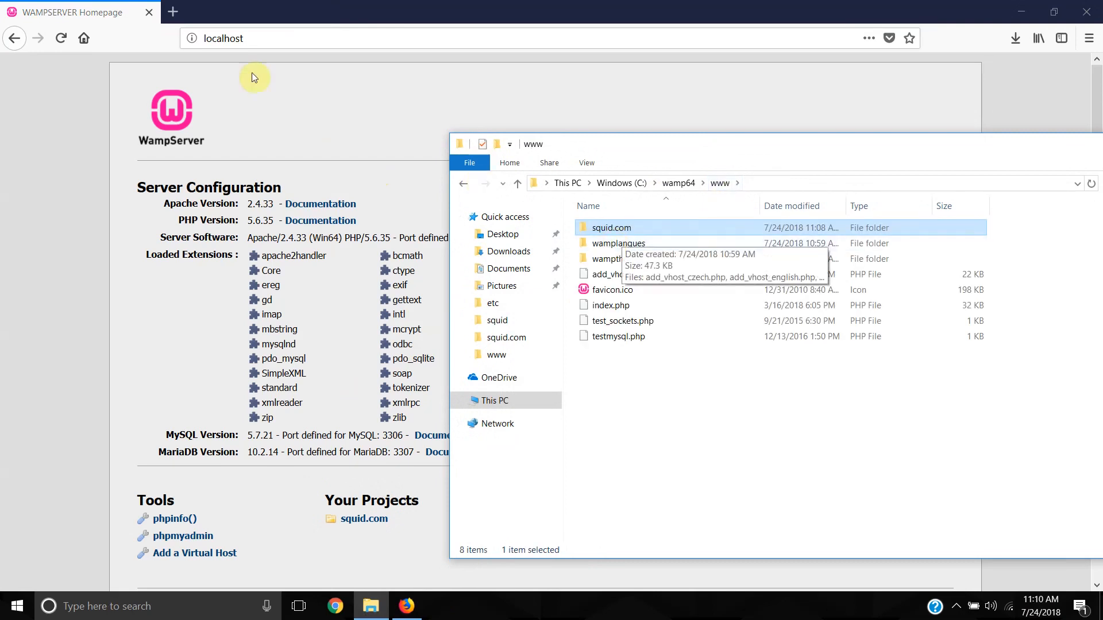
left_click(248, 38)
left_click(251, 38)
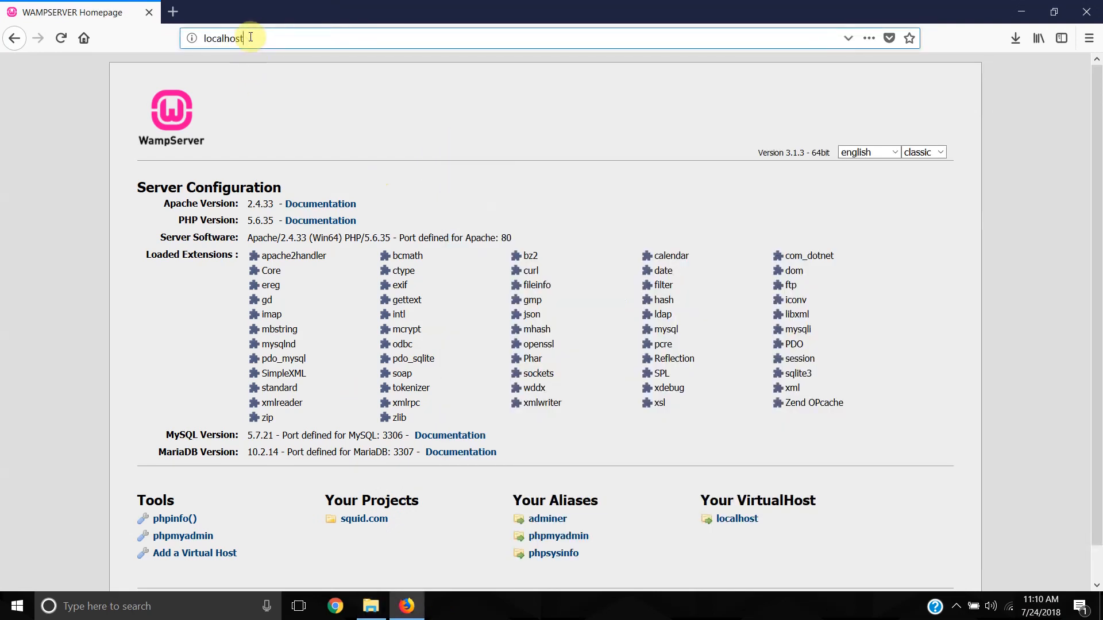
type("/")
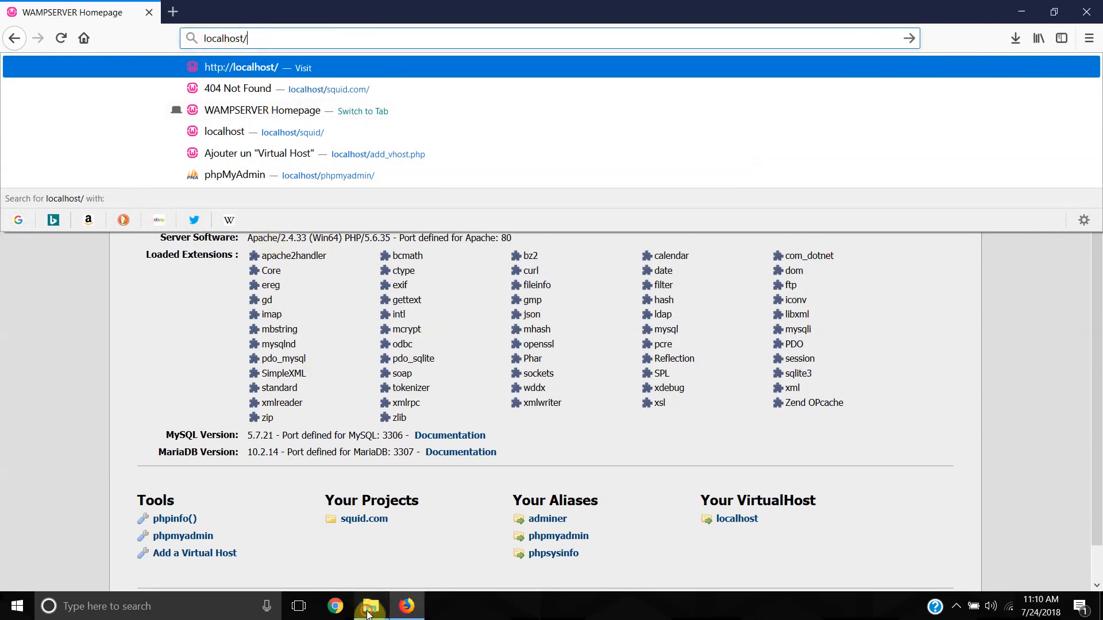
left_click(369, 614)
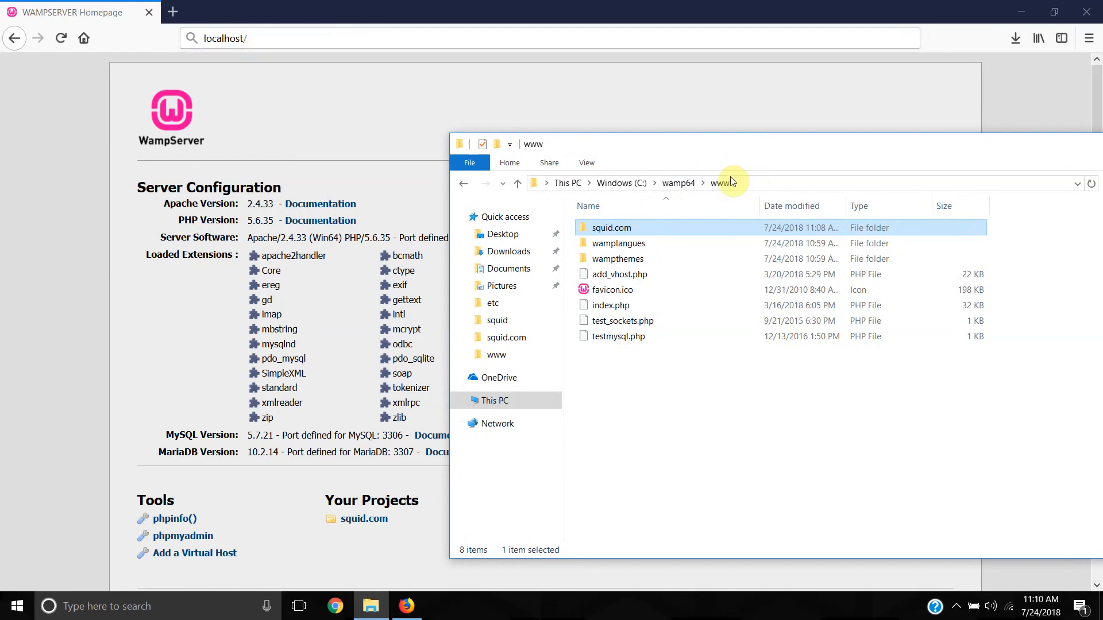
left_click(303, 38)
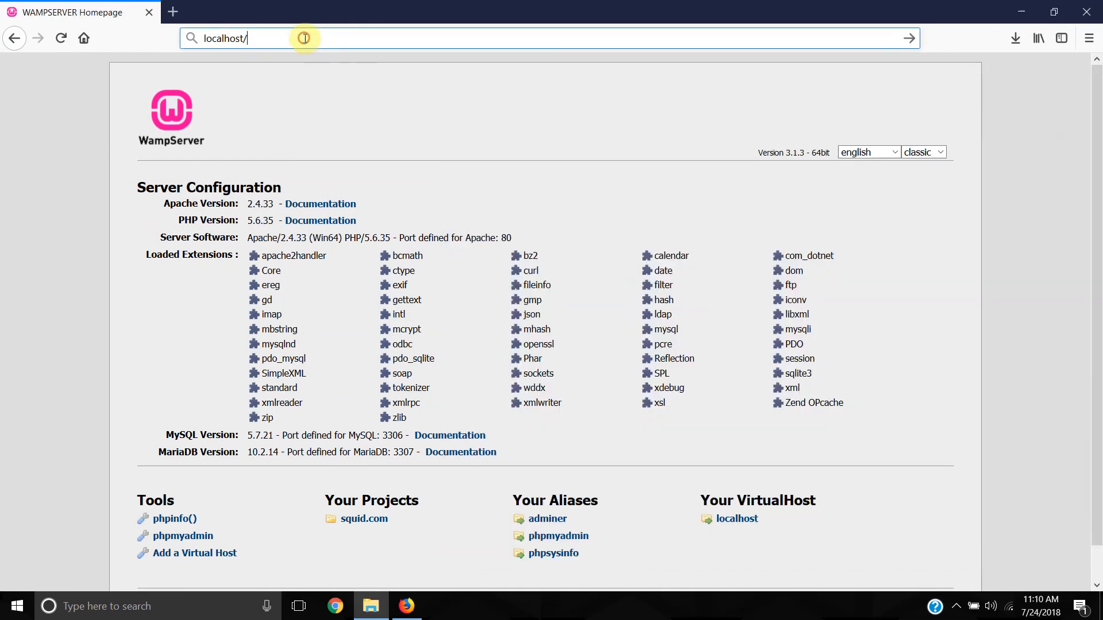
type("squid,")
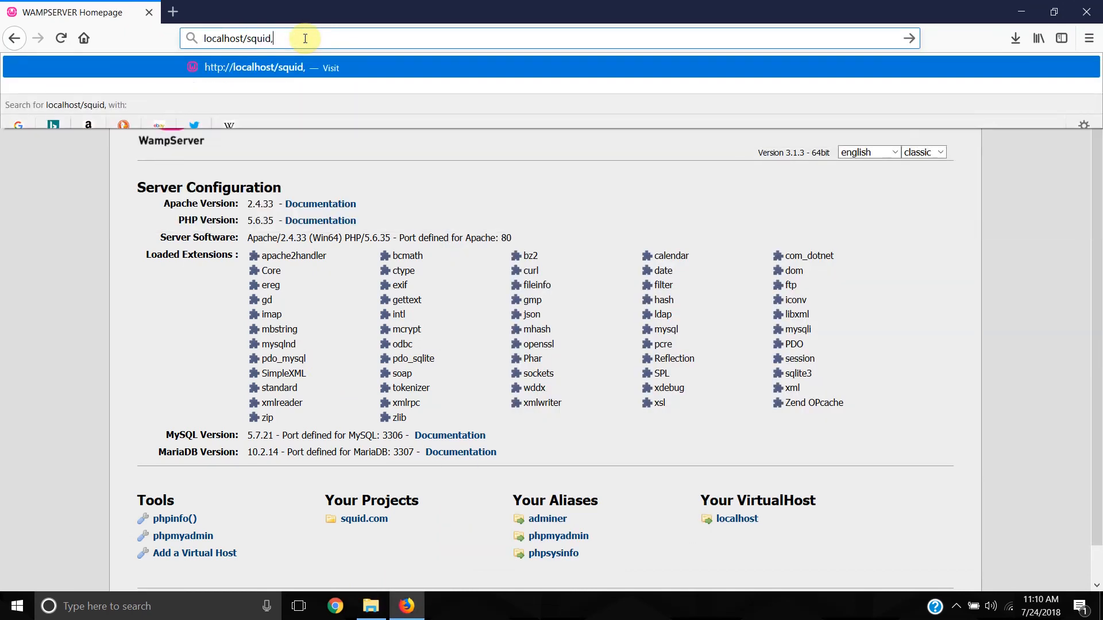
key("BackSpace")
type(".com")
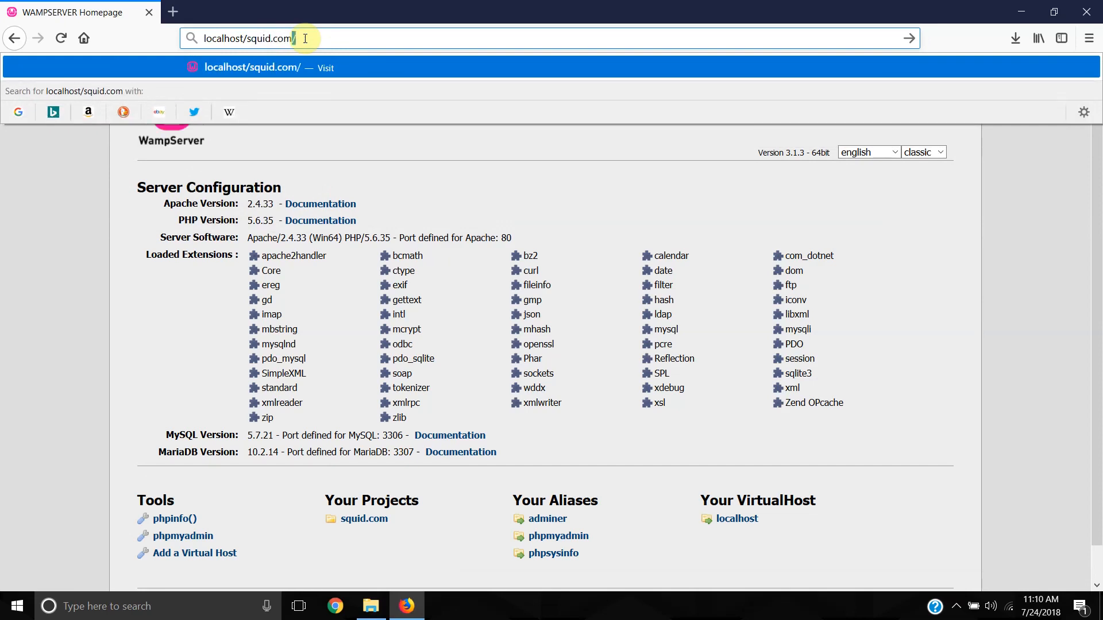
key("Return")
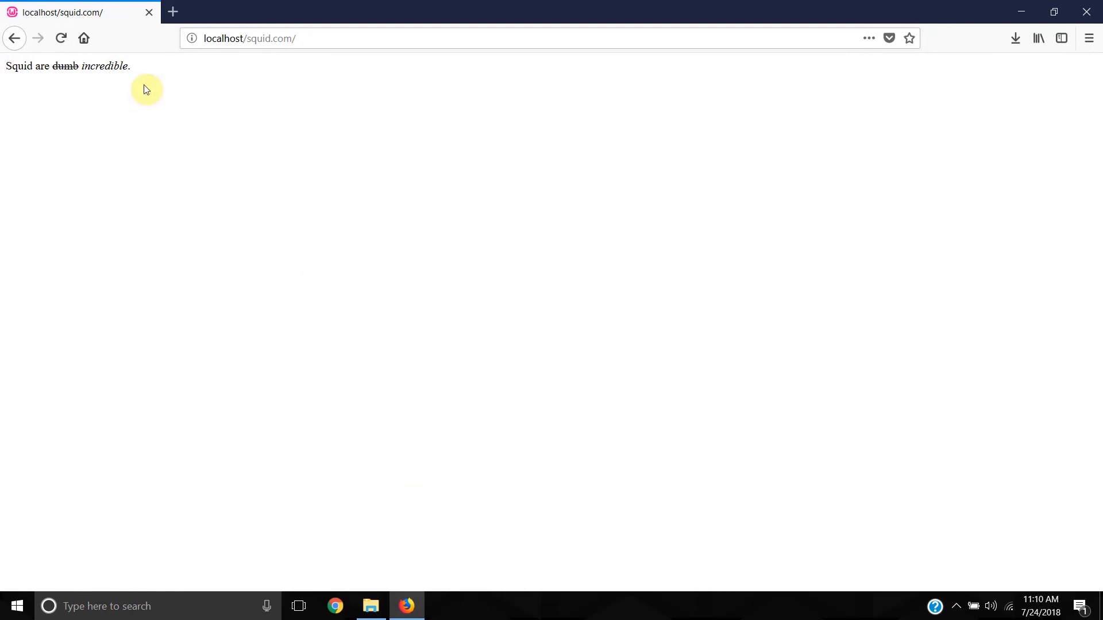
- Examine the served page's sentence and how its address combines localhost with the project folder name
left_click_drag(148, 79, 7, 67)
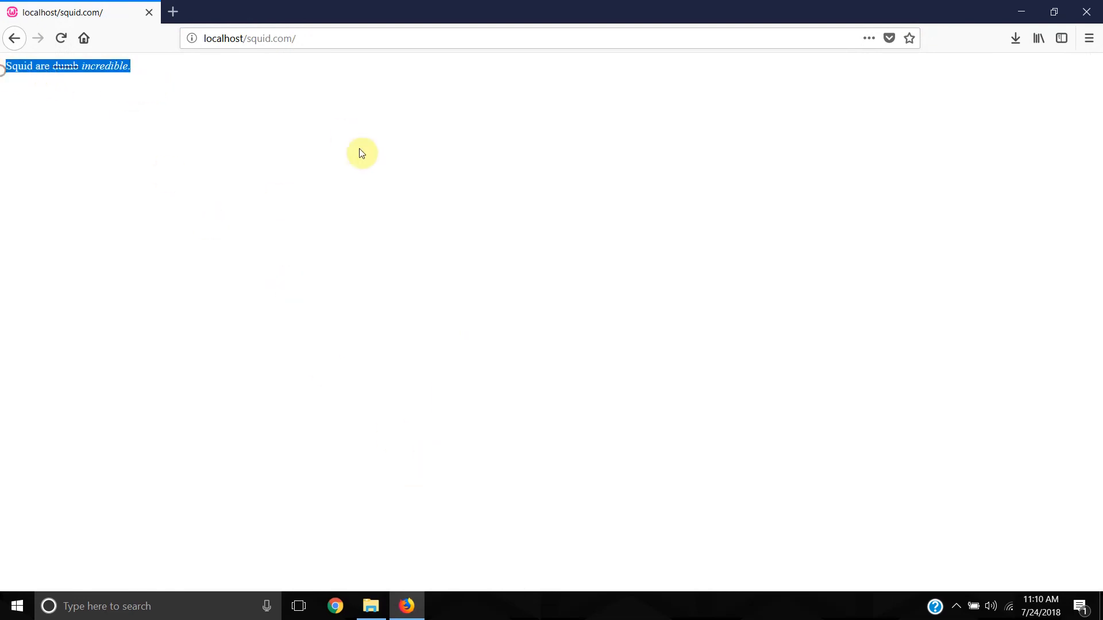
left_click_drag(305, 35, 251, 40)
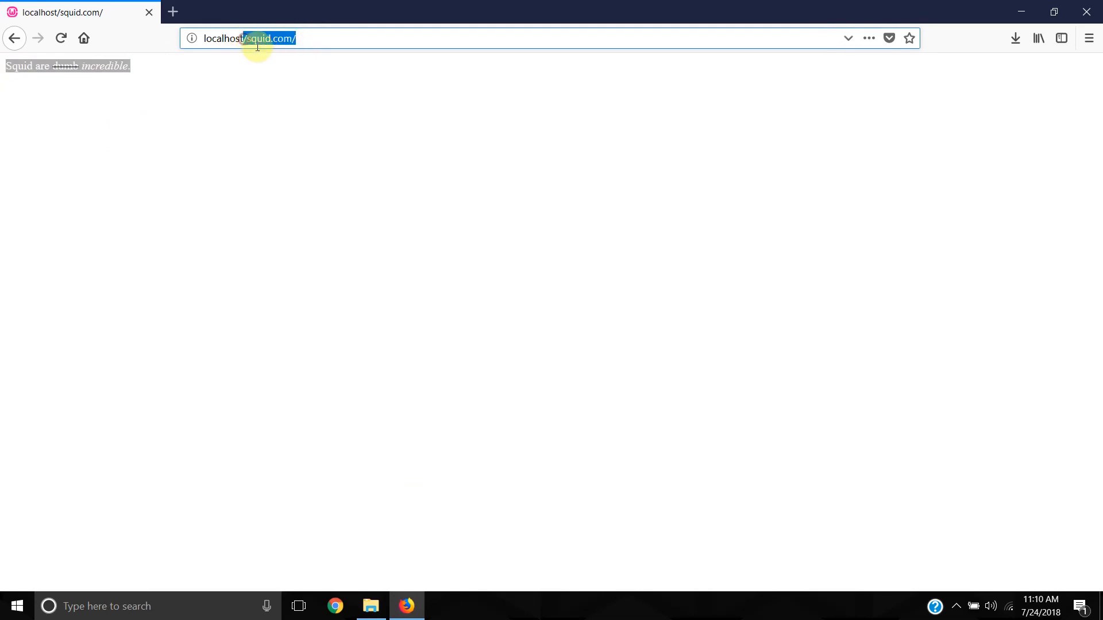
left_click(212, 113)
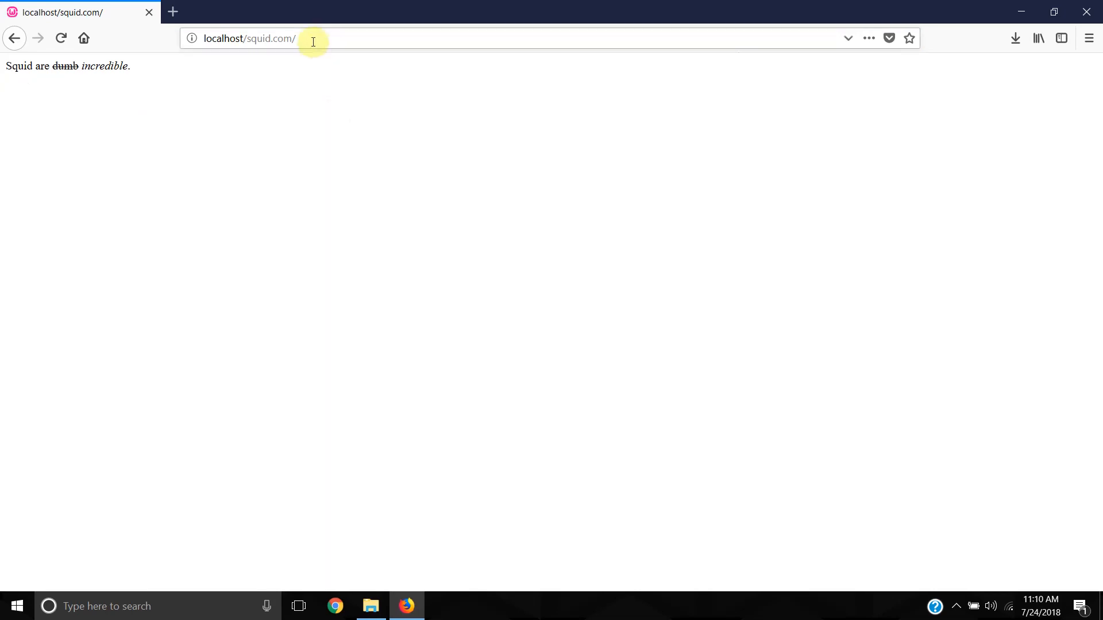
left_click_drag(313, 41, 203, 39)
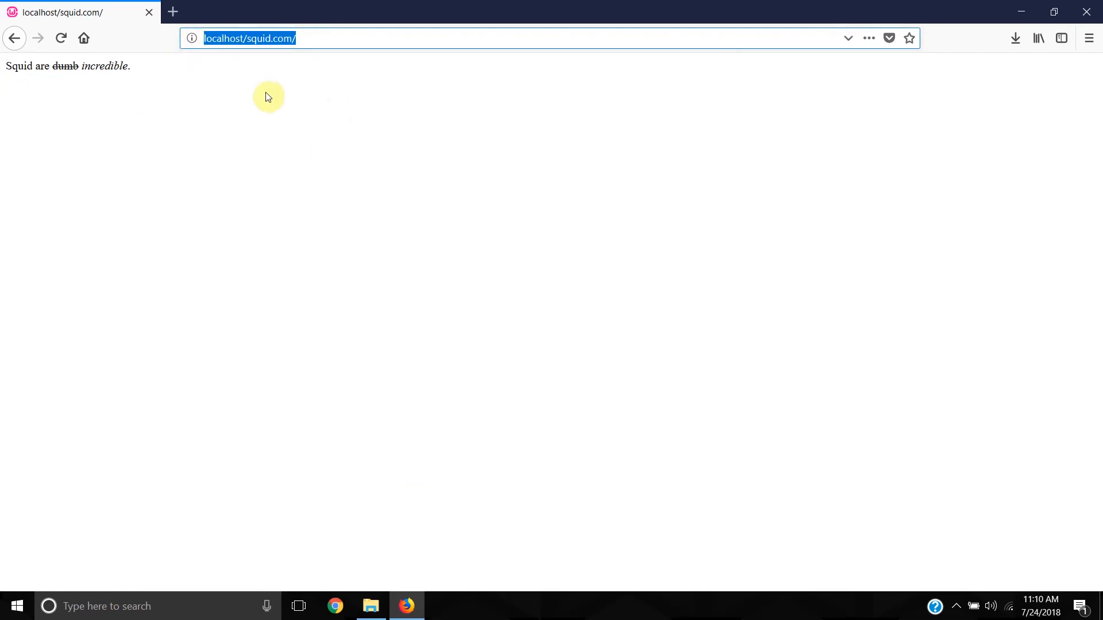
left_click(246, 38)
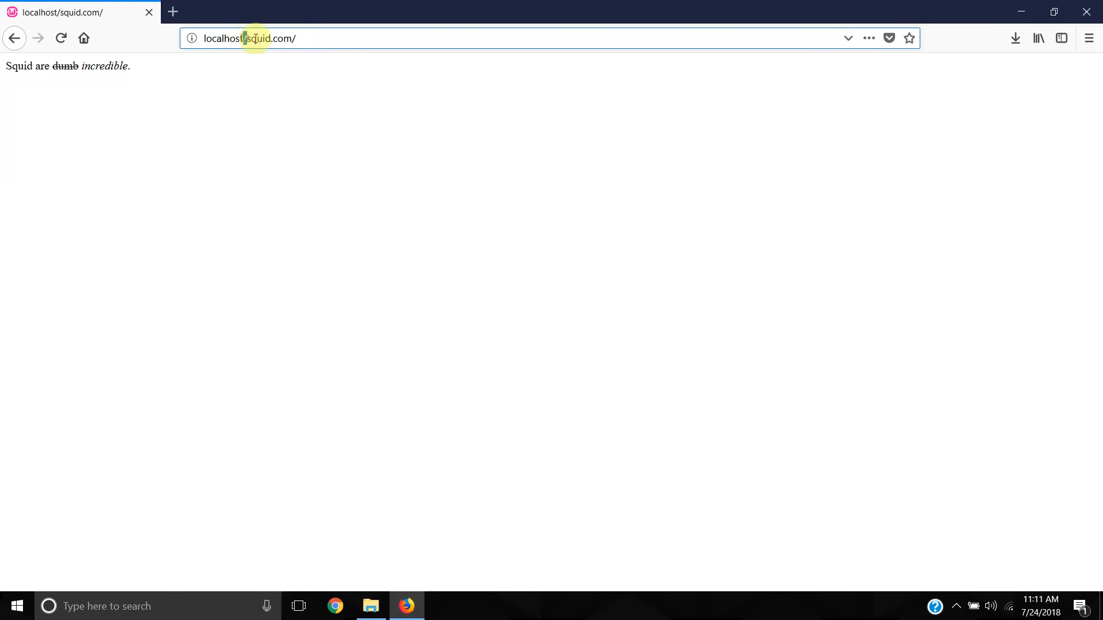
left_click_drag(245, 38, 295, 38)
left_click(295, 38)
left_click_drag(296, 37, 178, 36)
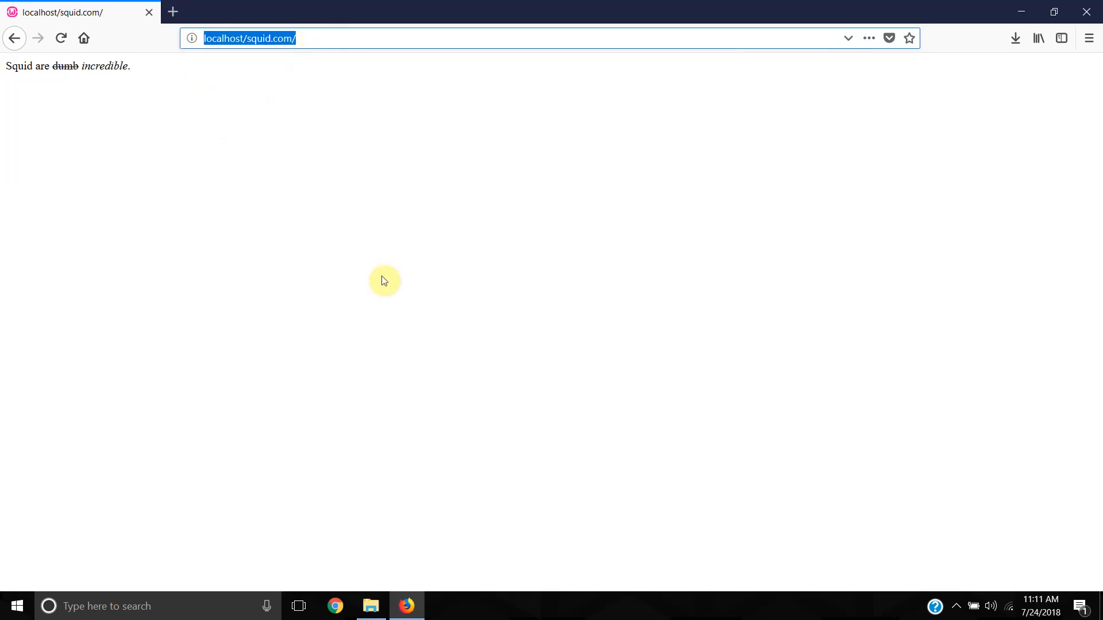
- Open WampServer's Apache httpd-vhosts.conf file in Notepad
left_click(956, 609)
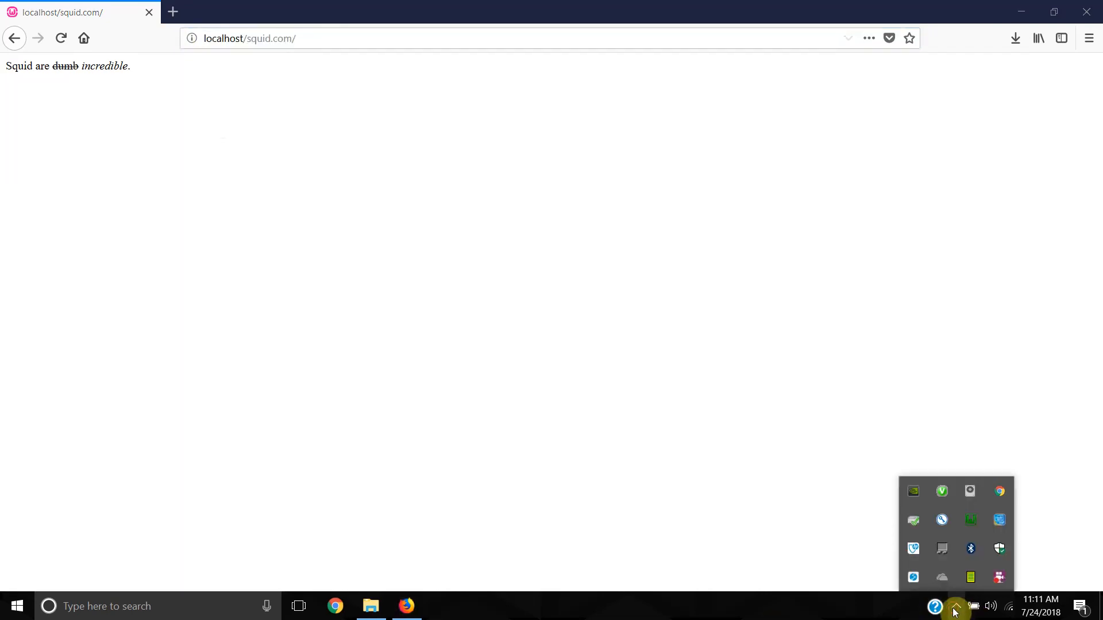
left_click(971, 524)
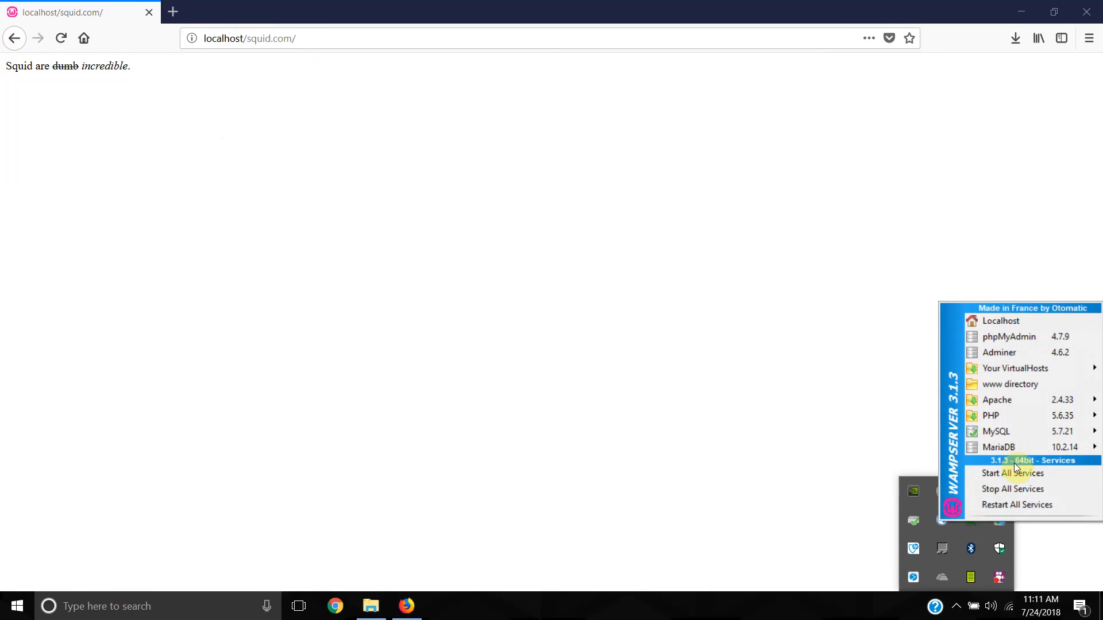
mouse_move(998, 400)
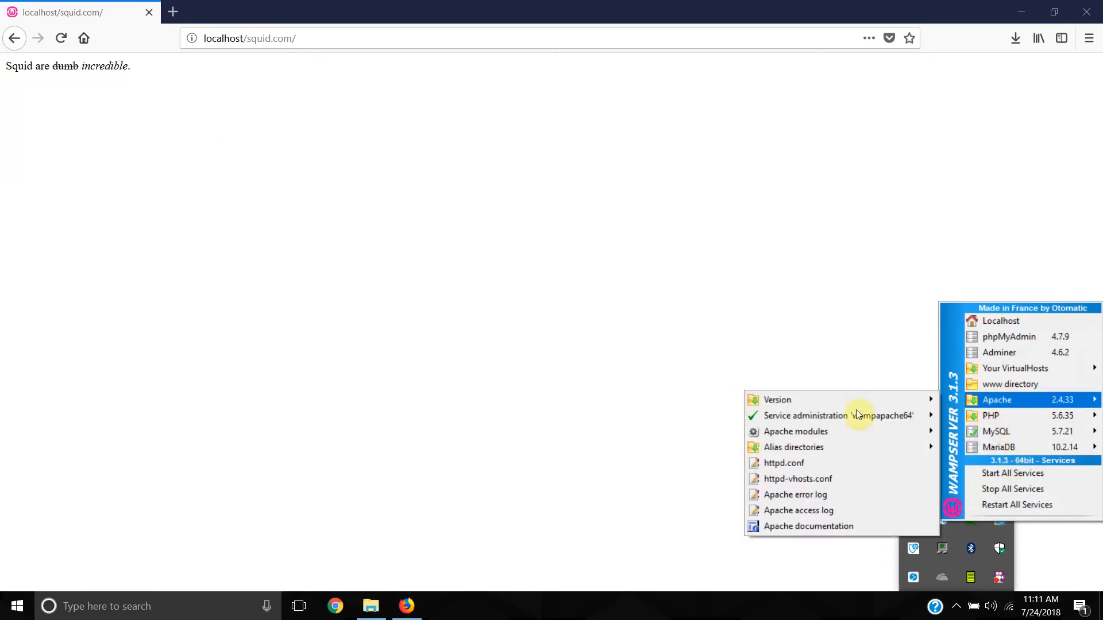
left_click(799, 480)
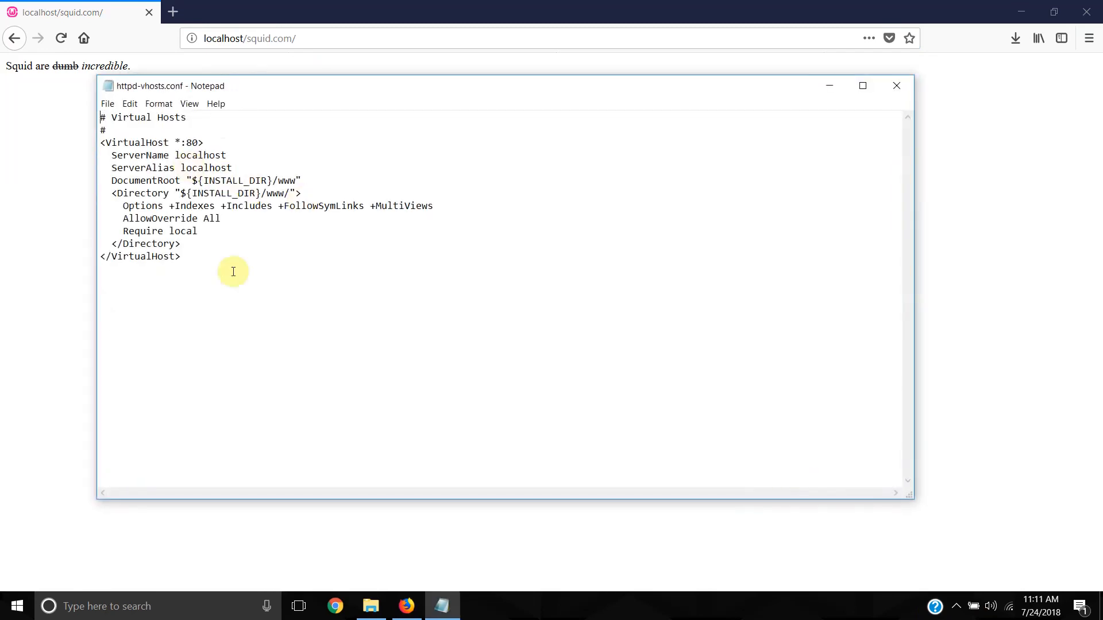
- Examine the existing VirtualHost block in httpd-vhosts.conf, including its address wildcard, port and ServerName
left_click_drag(192, 257, 92, 142)
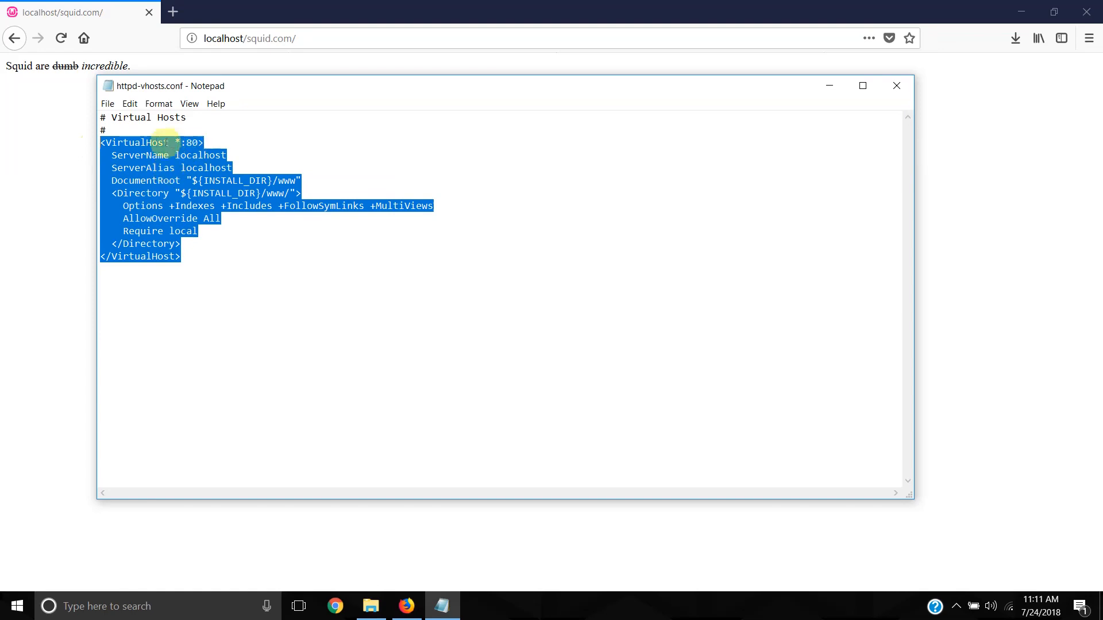
left_click(155, 143)
double_click(178, 142)
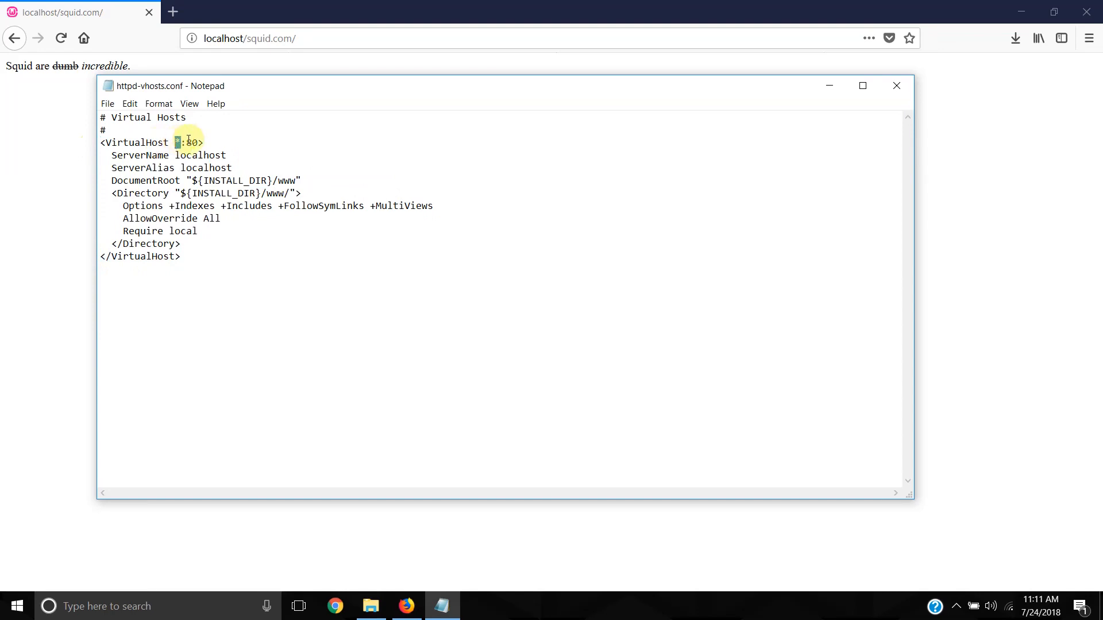
double_click(189, 141)
left_click(192, 141)
left_click_drag(198, 142, 187, 143)
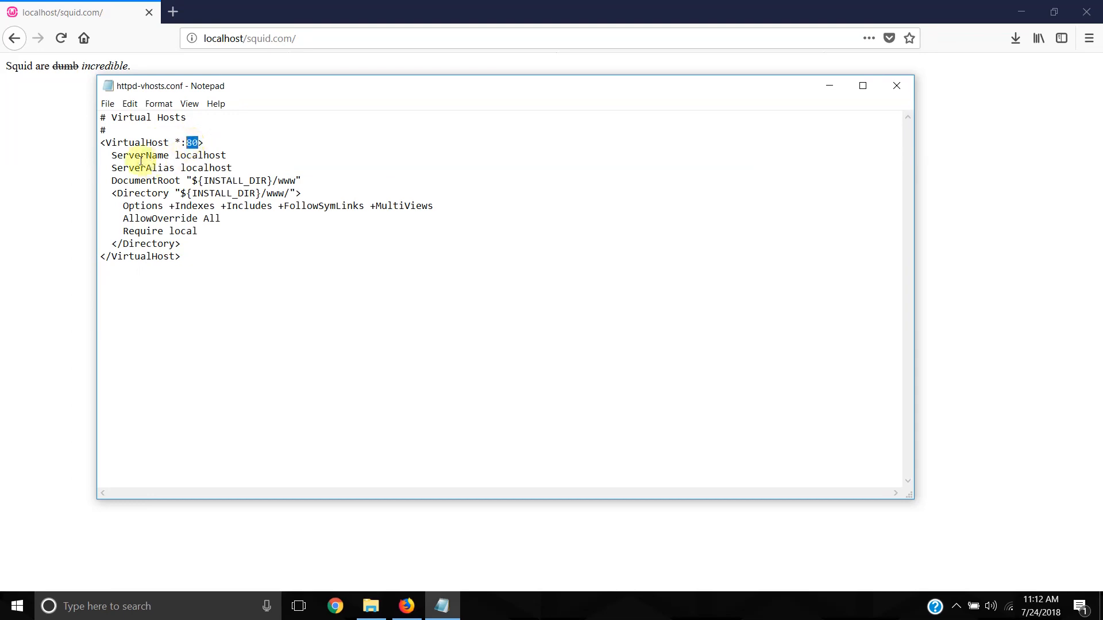
double_click(193, 155)
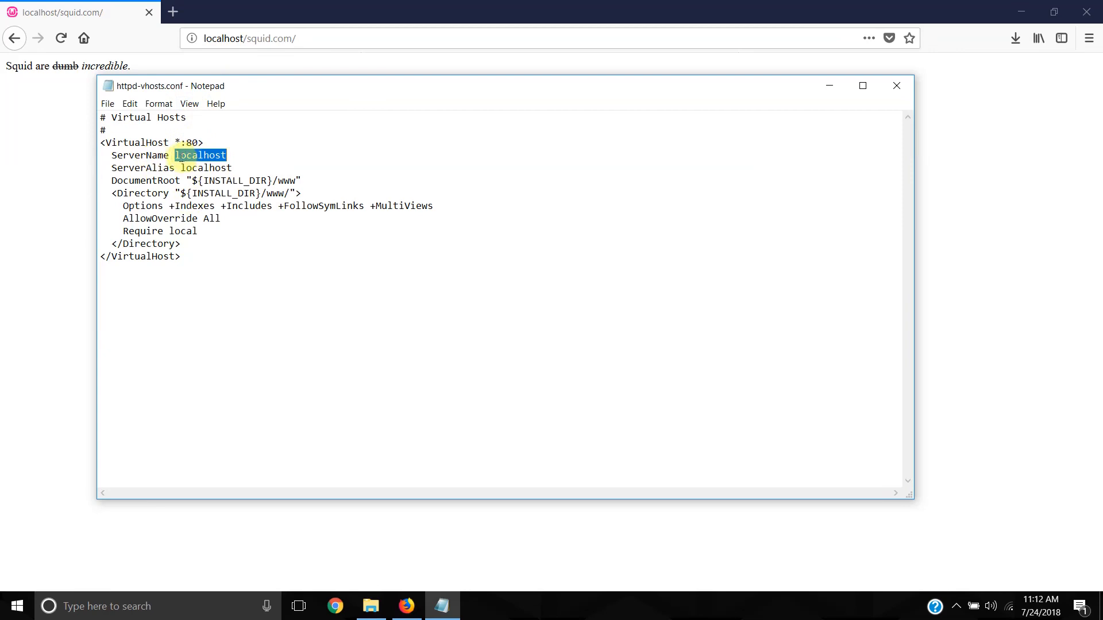
- Examine the localhost block's ServerName and DocumentRoot path in httpd-vhosts.conf and compare the path with the www folder in File Explorer
left_click_drag(111, 179, 199, 245)
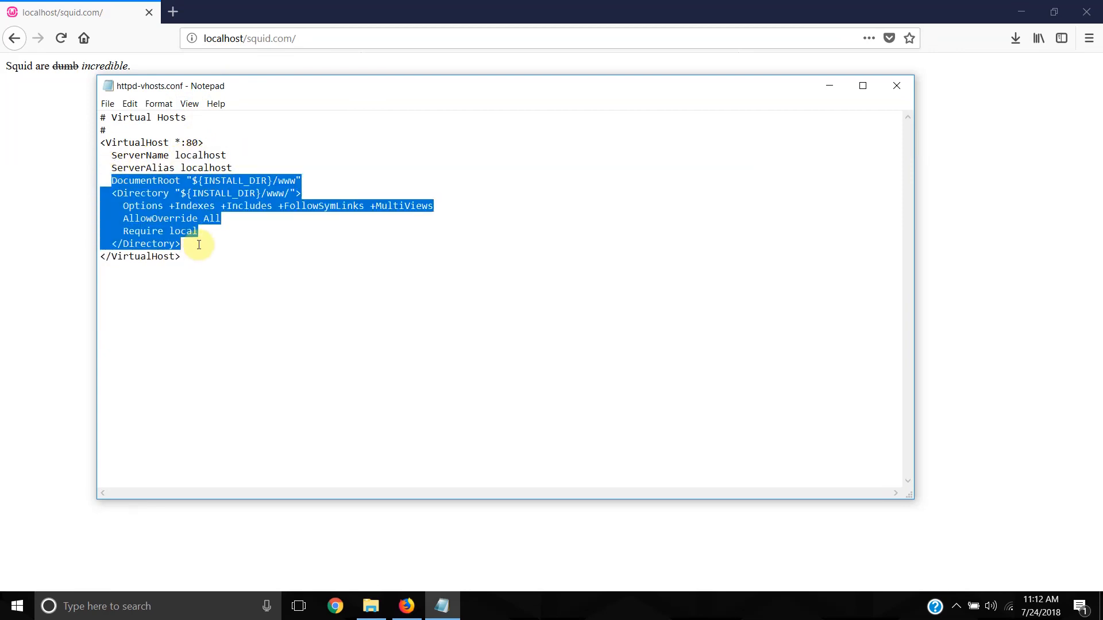
double_click(194, 155)
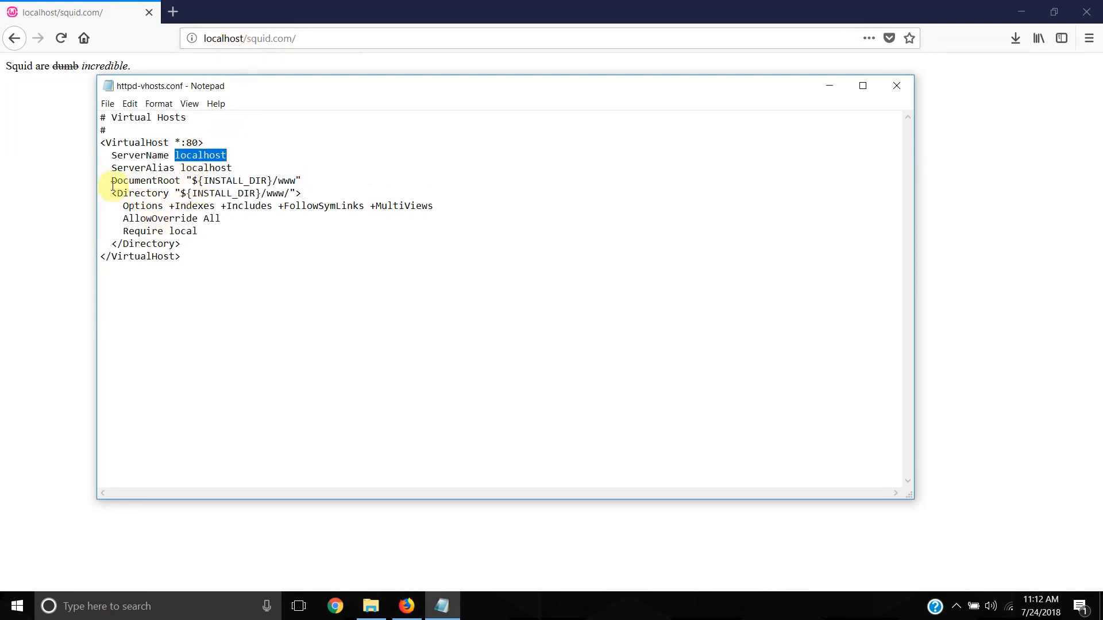
left_click_drag(273, 180, 297, 181)
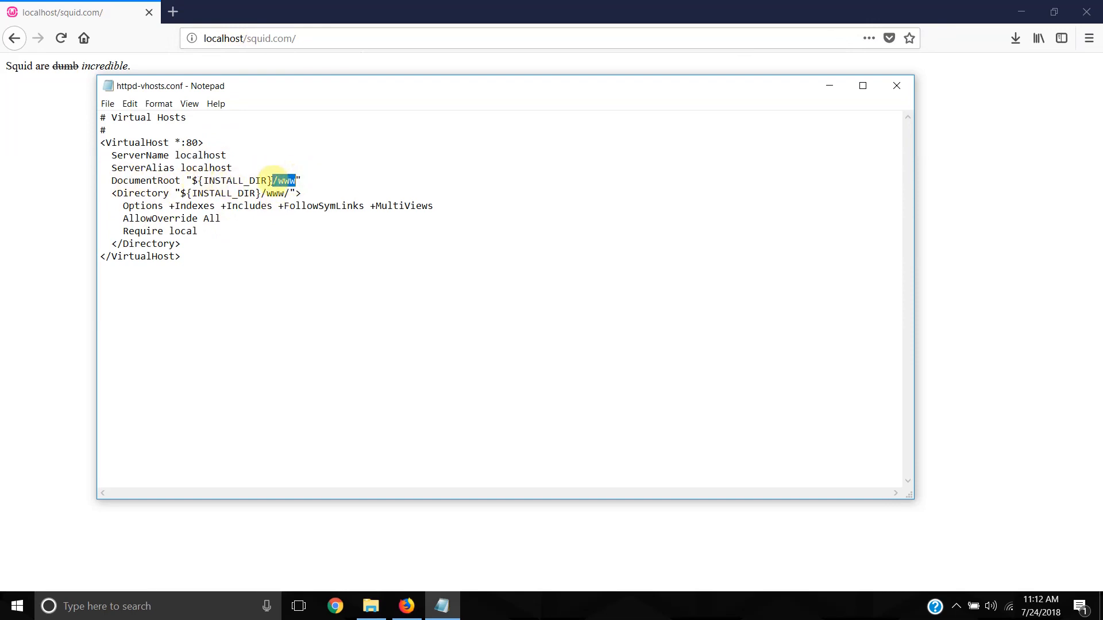
double_click(286, 178)
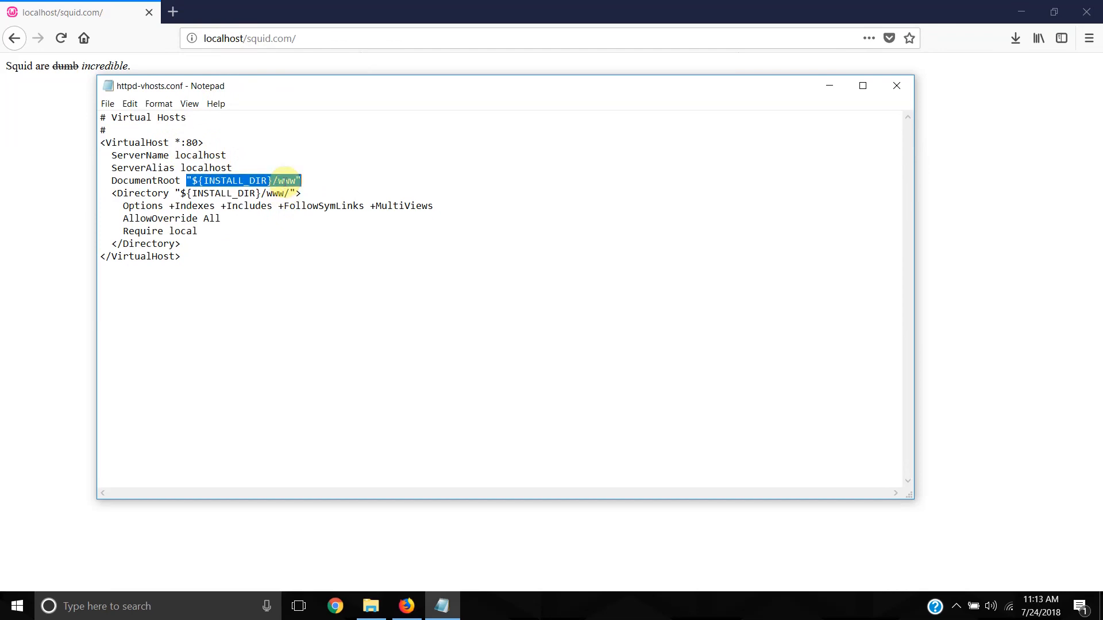
left_click(371, 606)
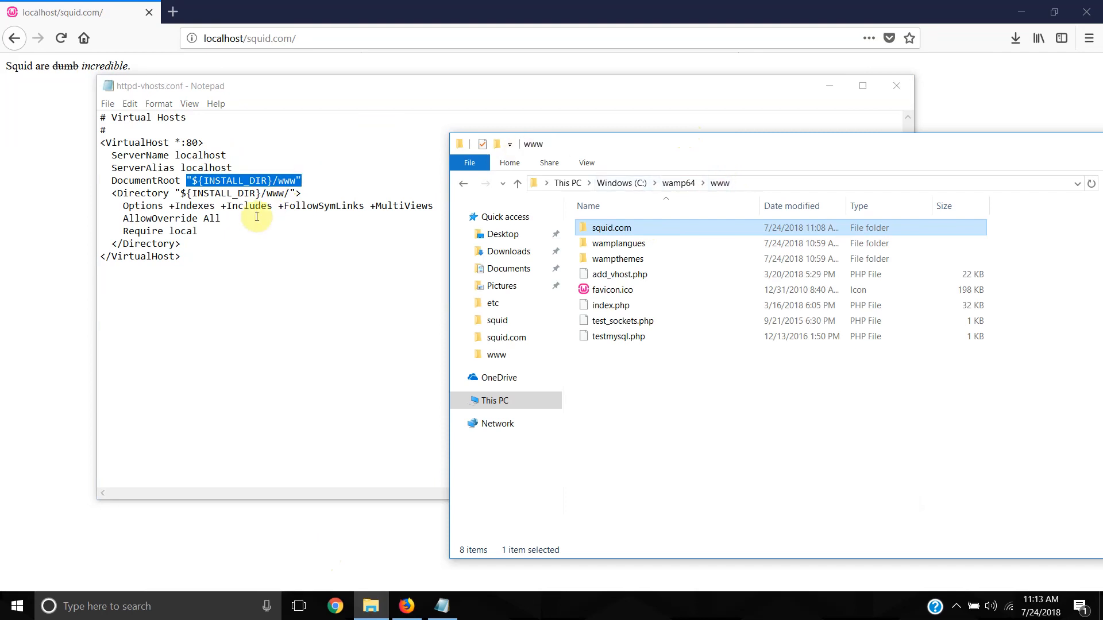
left_click(229, 218)
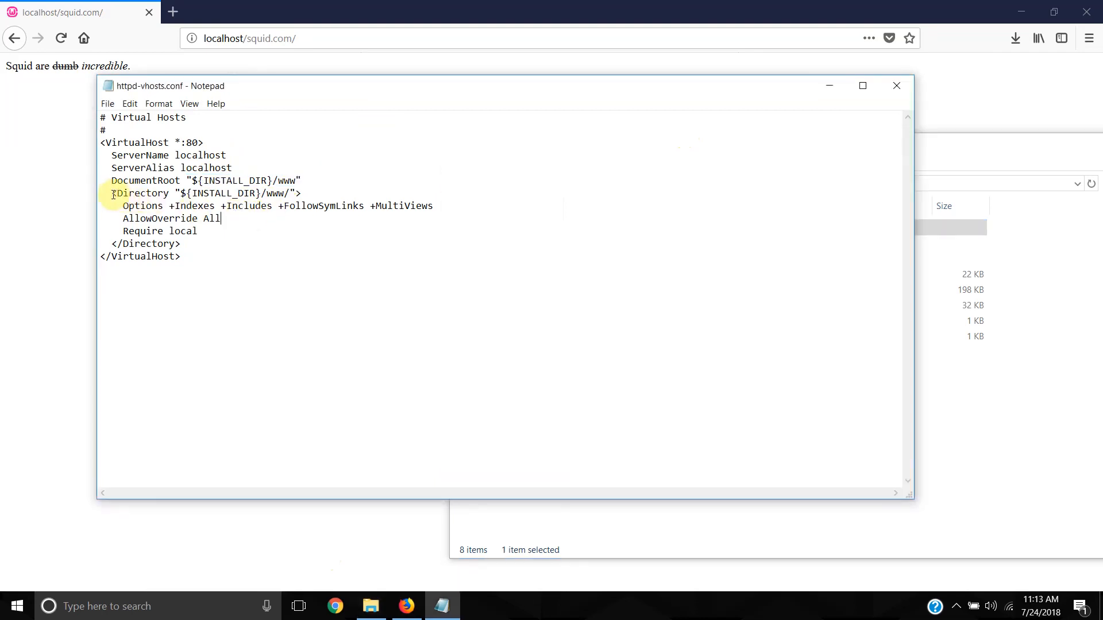
- Examine the Directory section of the localhost block, including its path and its Options, AllowOverride and Require local directives
left_click_drag(112, 193, 204, 248)
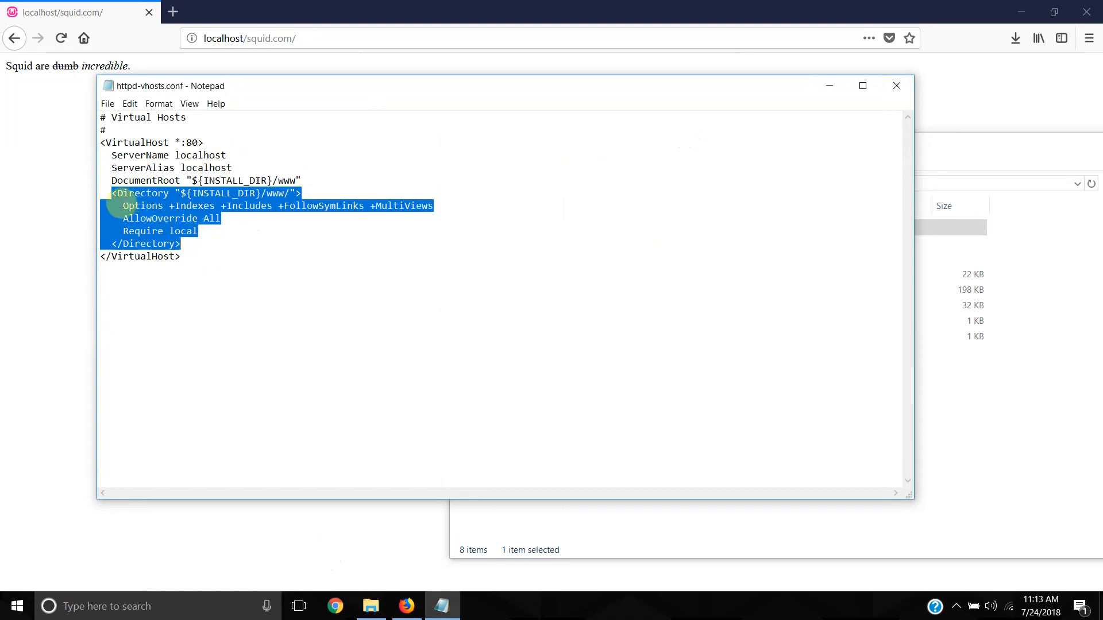
left_click(123, 205)
left_click_drag(123, 205, 225, 219)
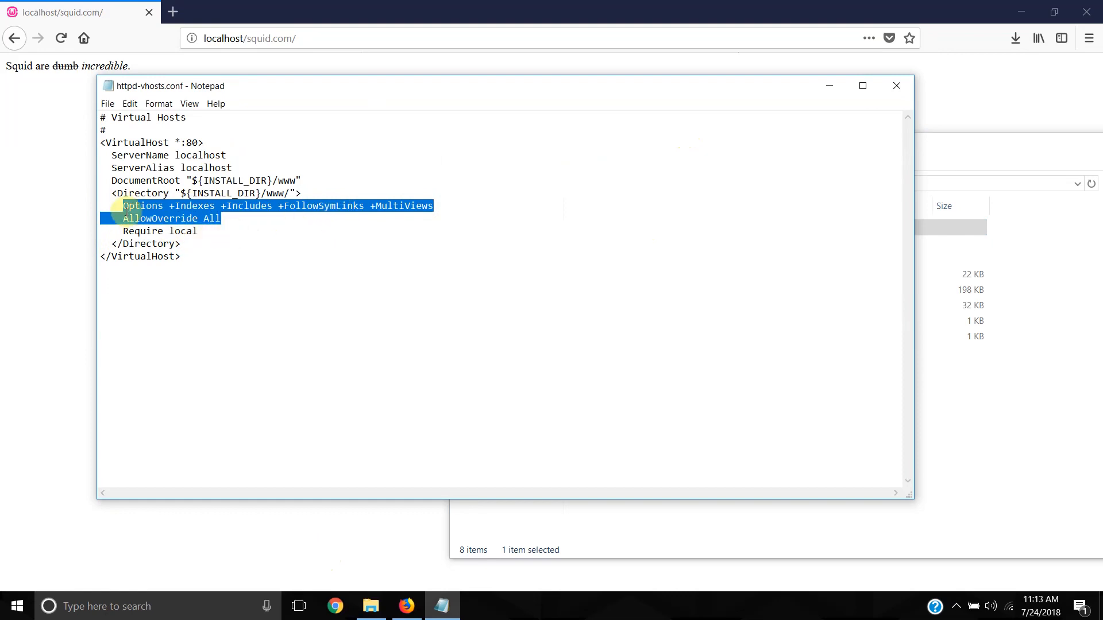
left_click_drag(199, 231, 123, 231)
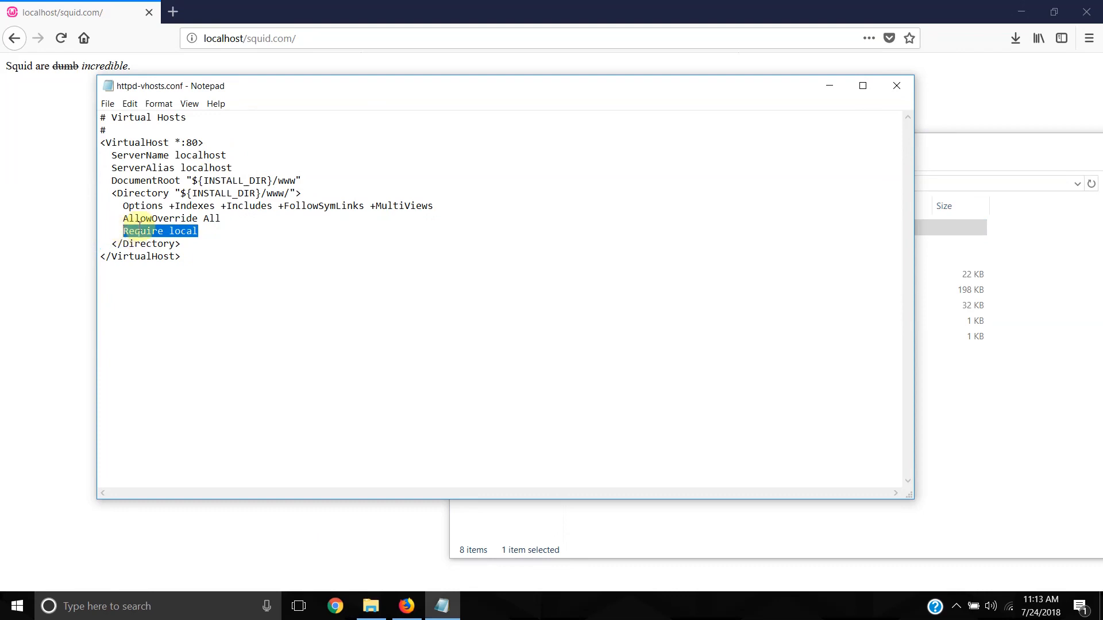
left_click(122, 205)
left_click_drag(122, 205, 204, 231)
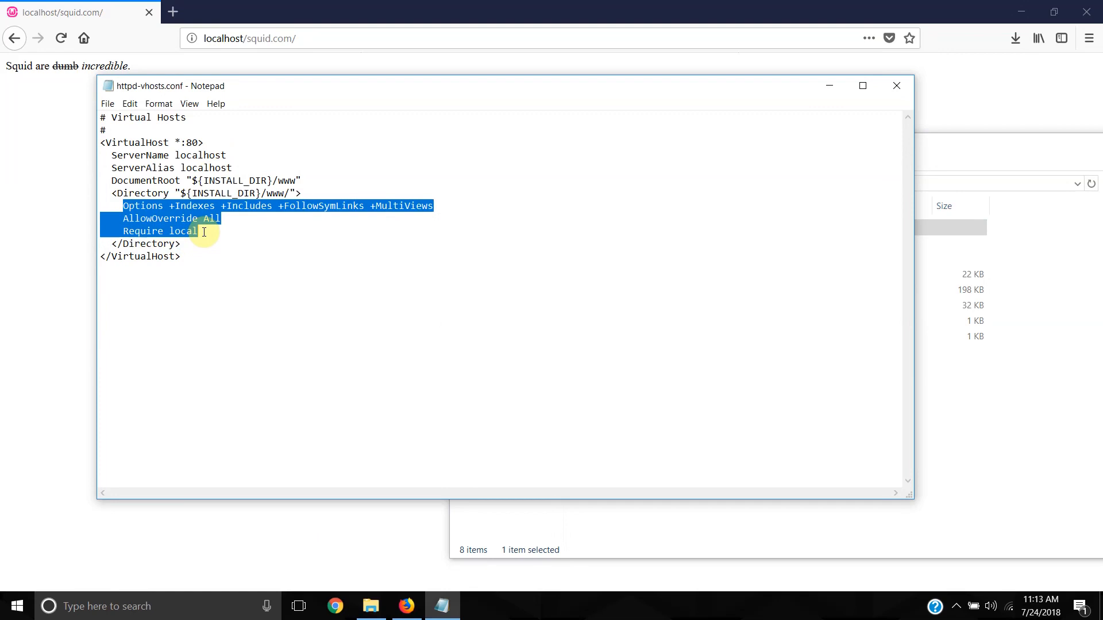
left_click(200, 232)
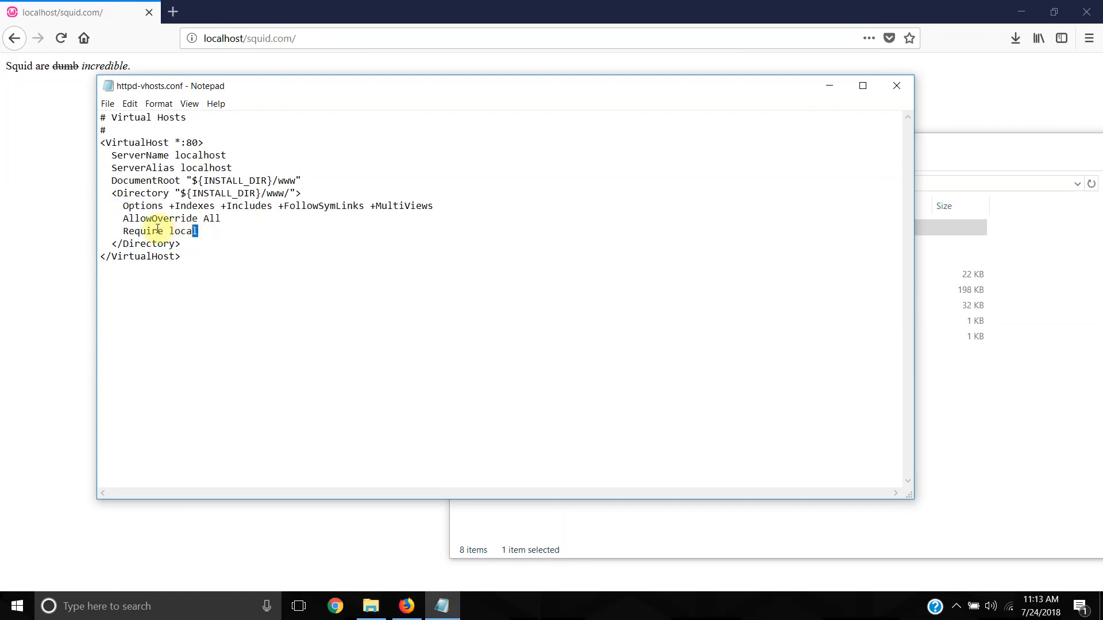
left_click_drag(123, 231, 221, 235)
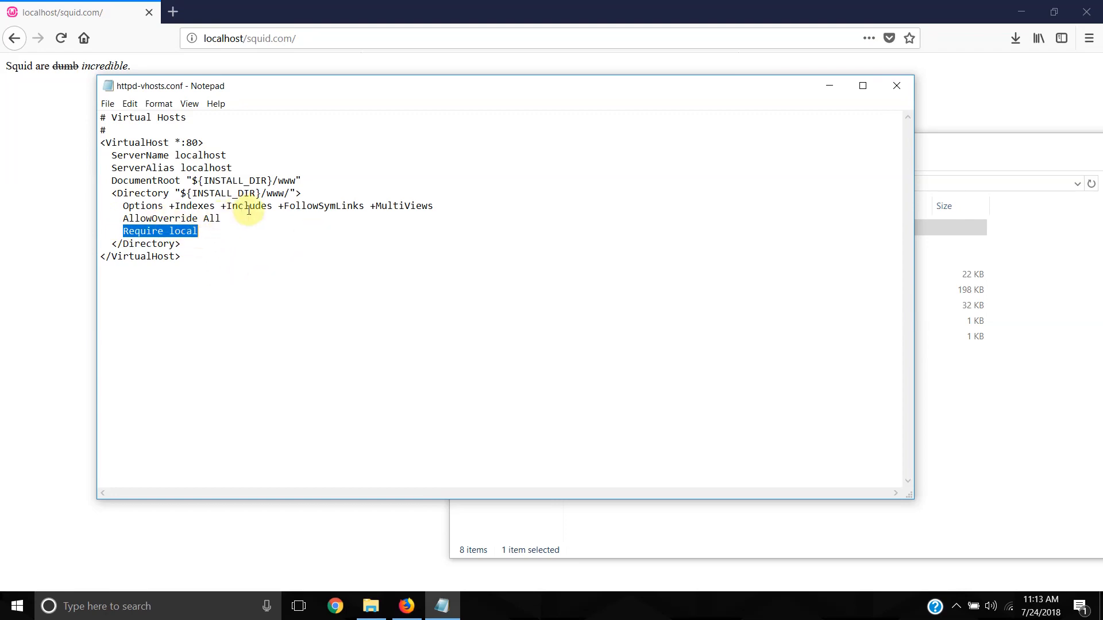
left_click(284, 194)
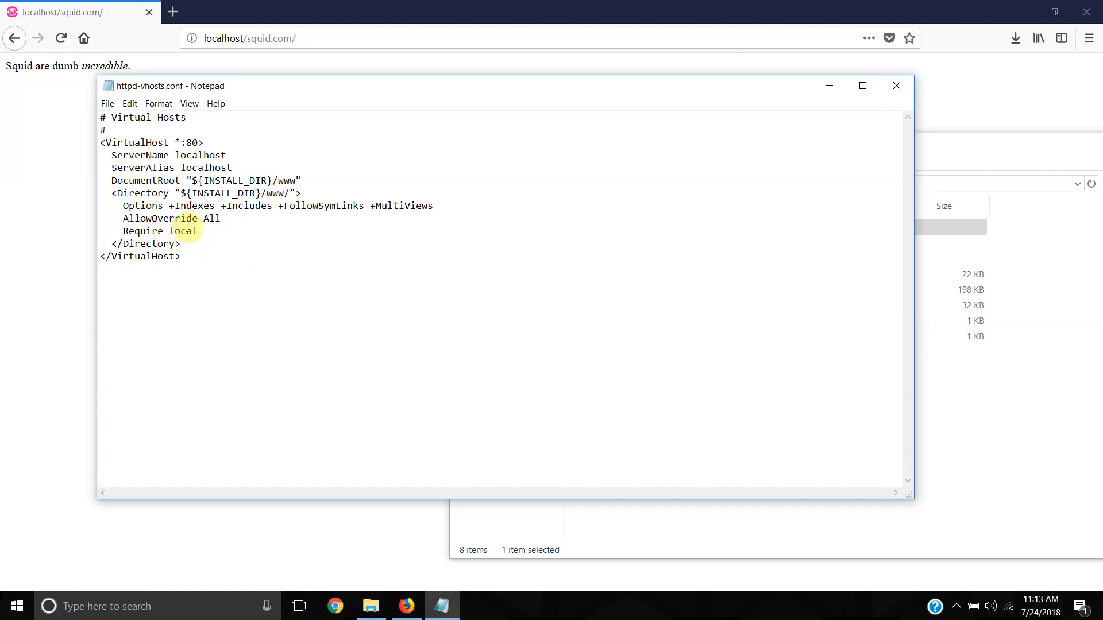
double_click(190, 232)
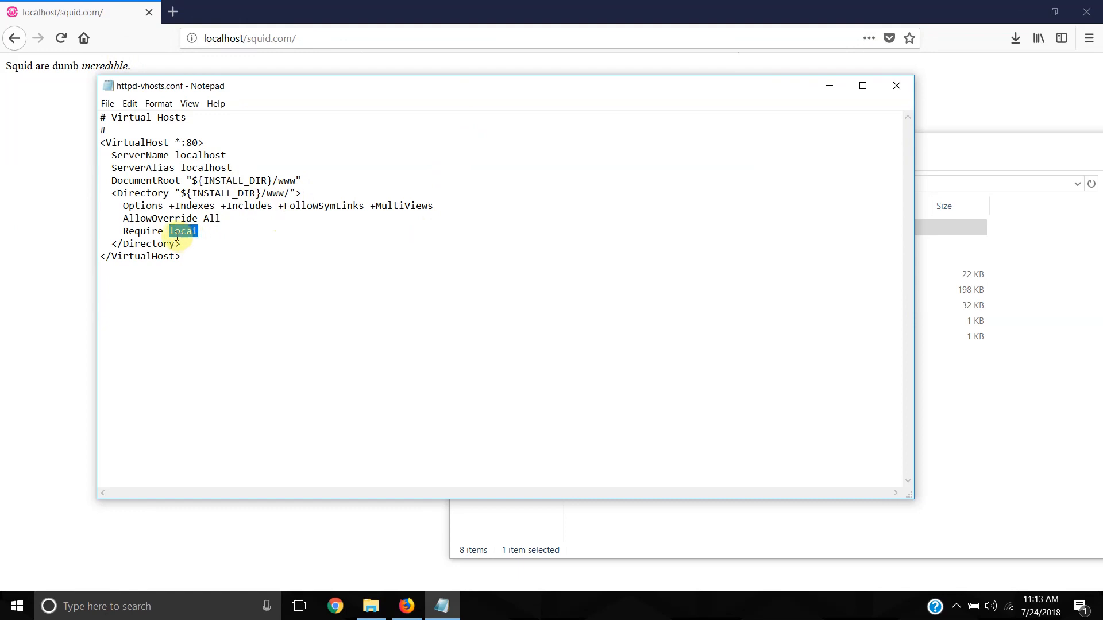
- Duplicate the whole localhost VirtualHost block below the original, separated by a blank line
left_click(209, 260)
left_click_drag(209, 260, 73, 151)
key("ctrl+c")
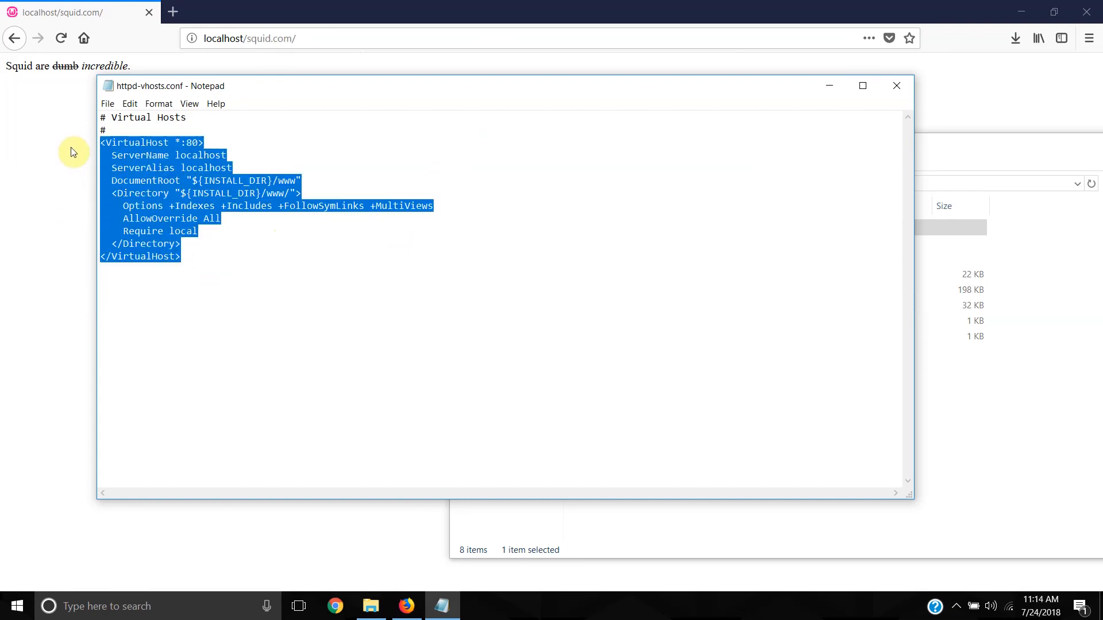
left_click(259, 345)
key("Return")
key("ctrl+v")
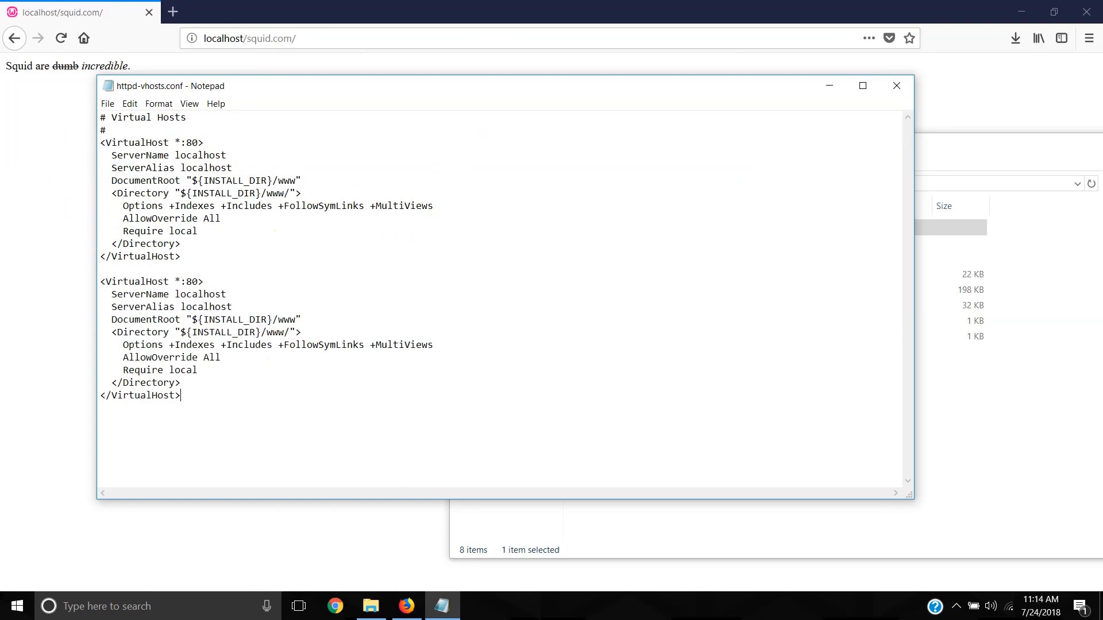
double_click(183, 293)
key("BackSpace")
type("squid.com")
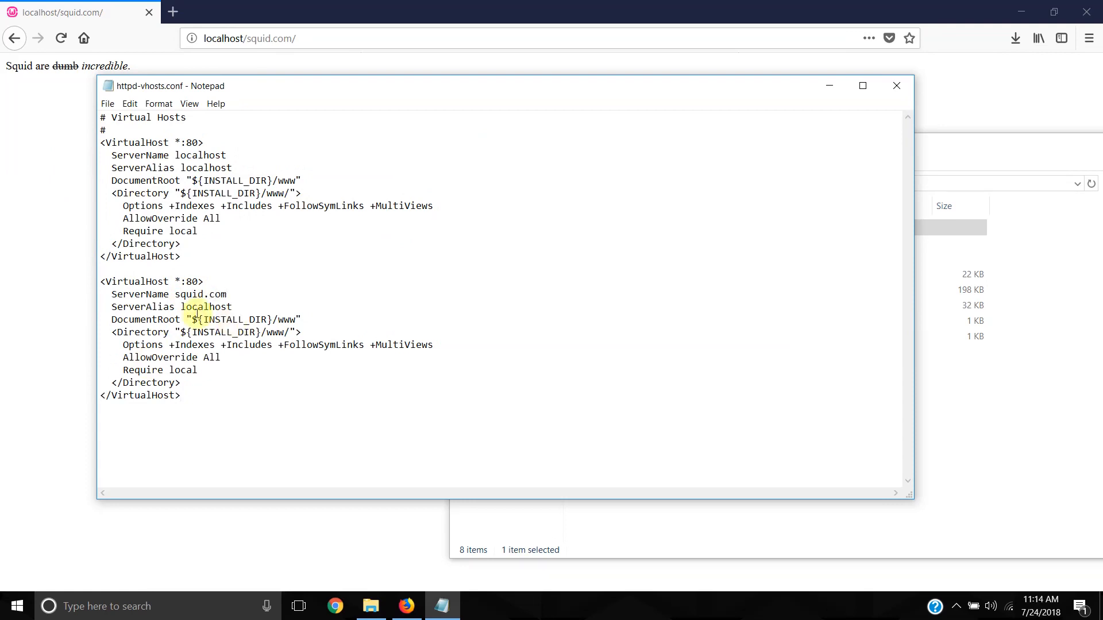
double_click(194, 307)
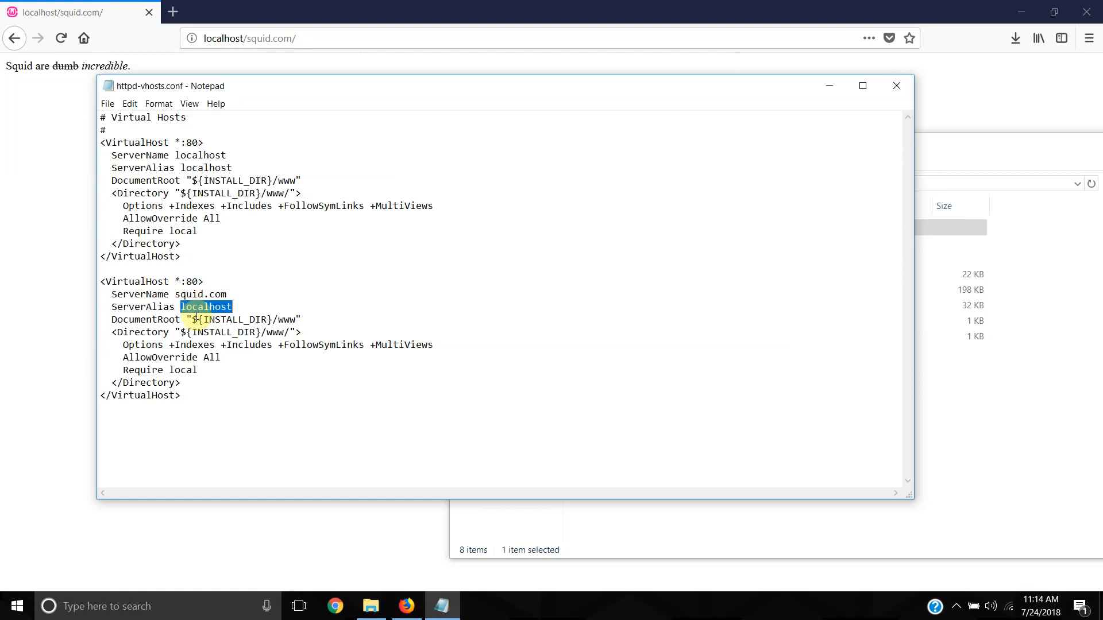
type("www.squid.com")
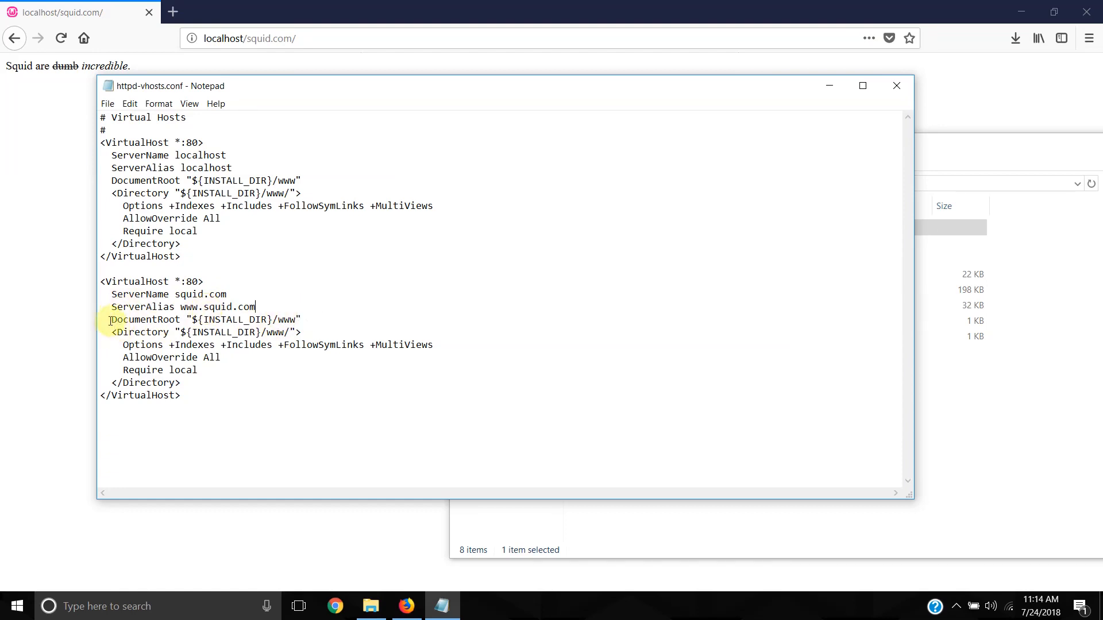
- Set the copied block's DocumentRoot to "${INSTALL_DIR}/www/squid.com" and its Directory path to "${INSTALL_DIR}/www/squid.com/"
left_click(295, 319)
type("/")
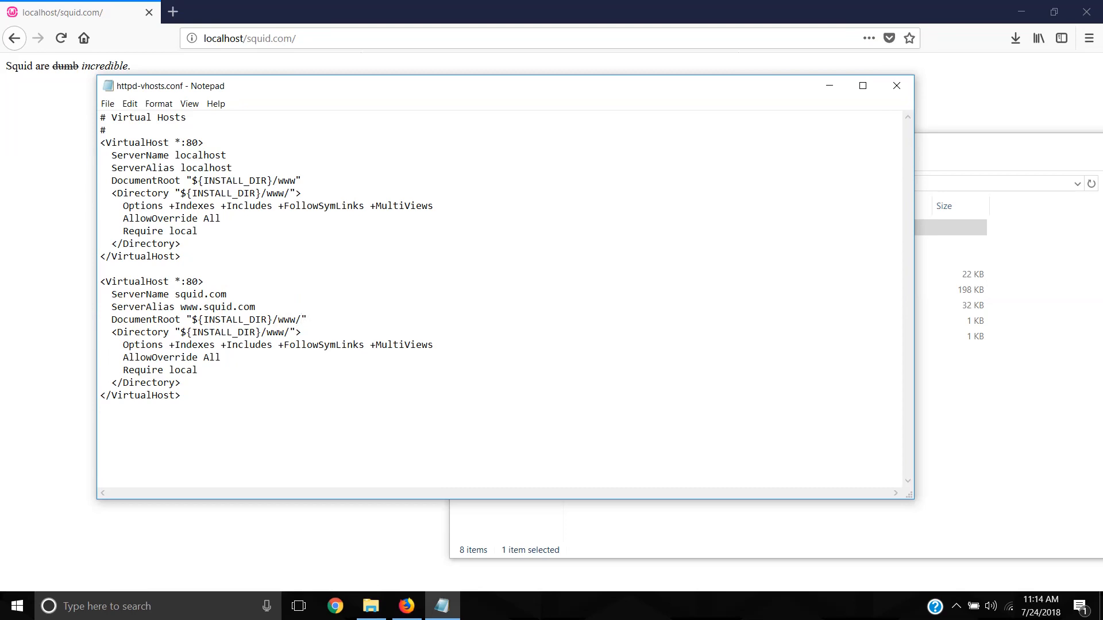
type("squid.com")
left_click(977, 419)
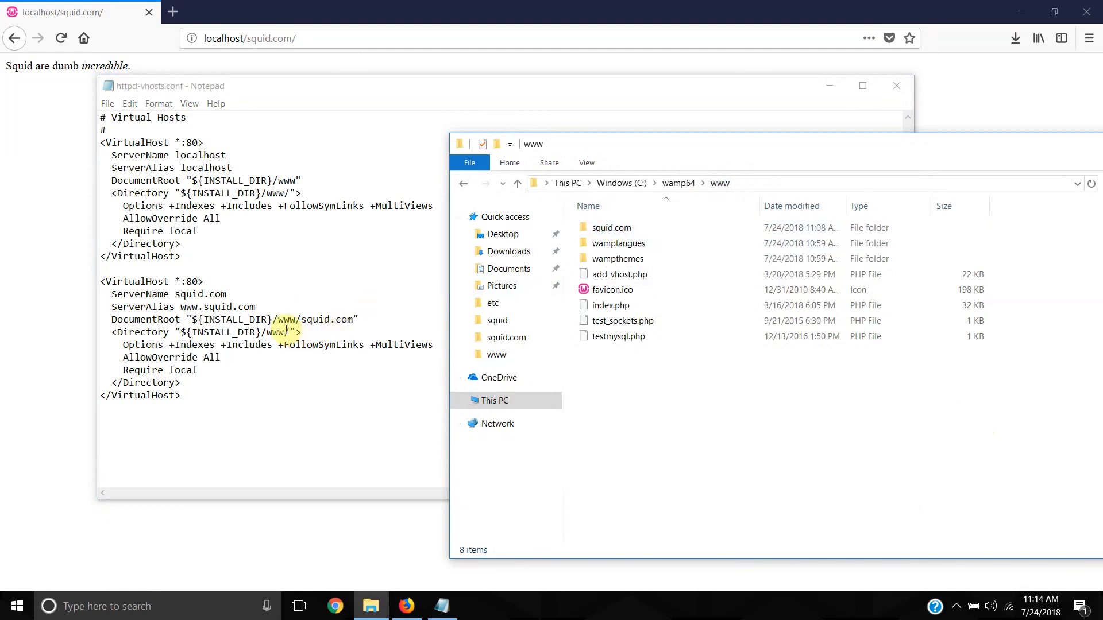
left_click(285, 331)
type("/squid.com/")
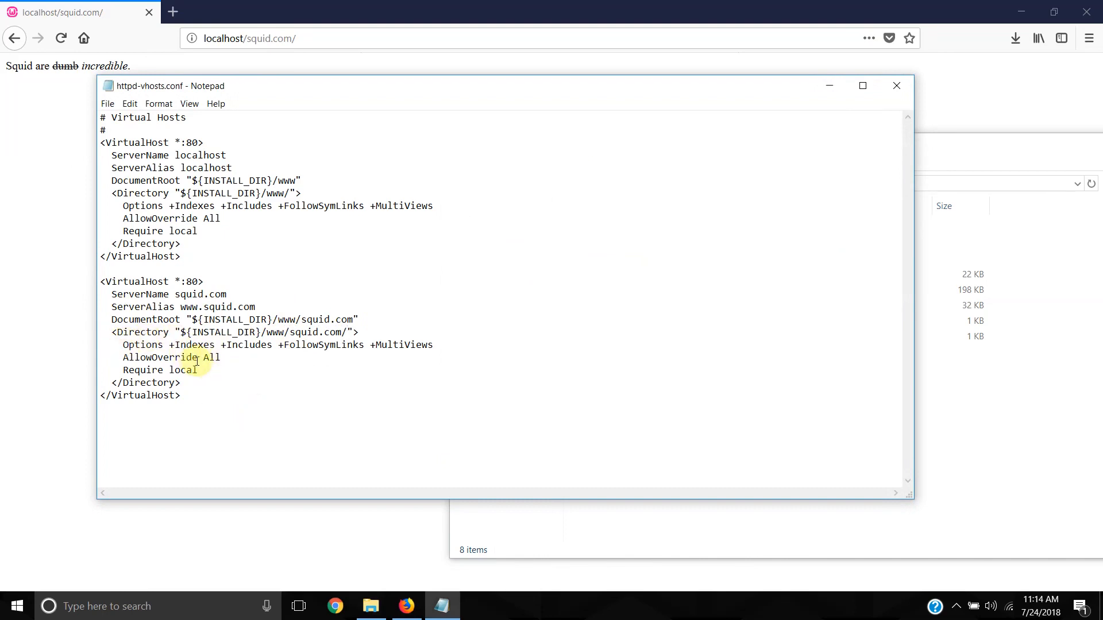
left_click(209, 363)
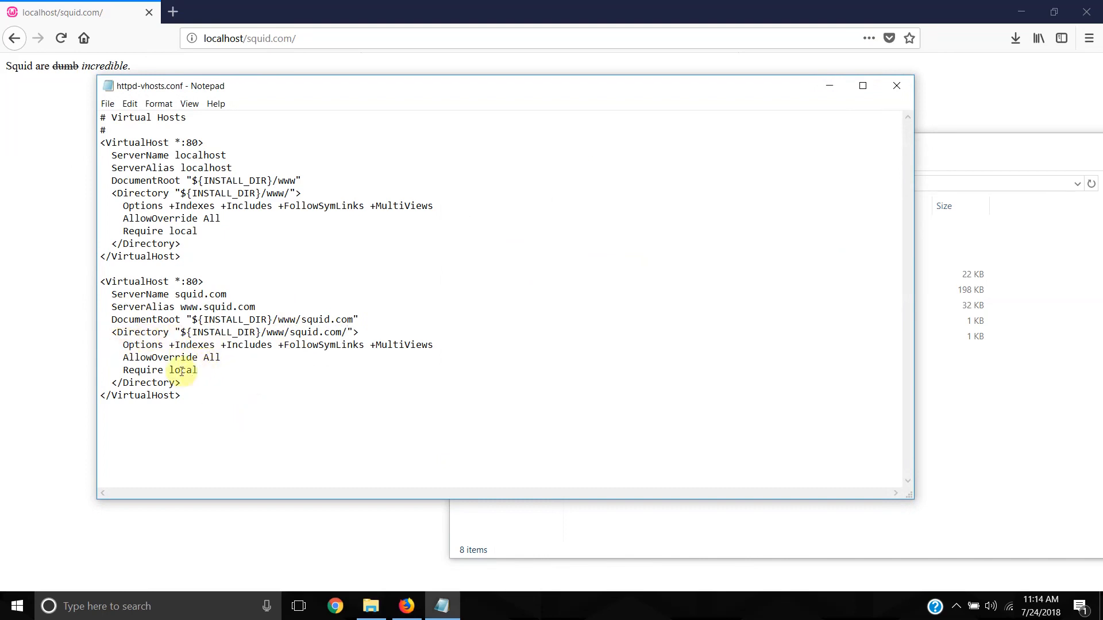
left_click_drag(169, 370, 199, 370)
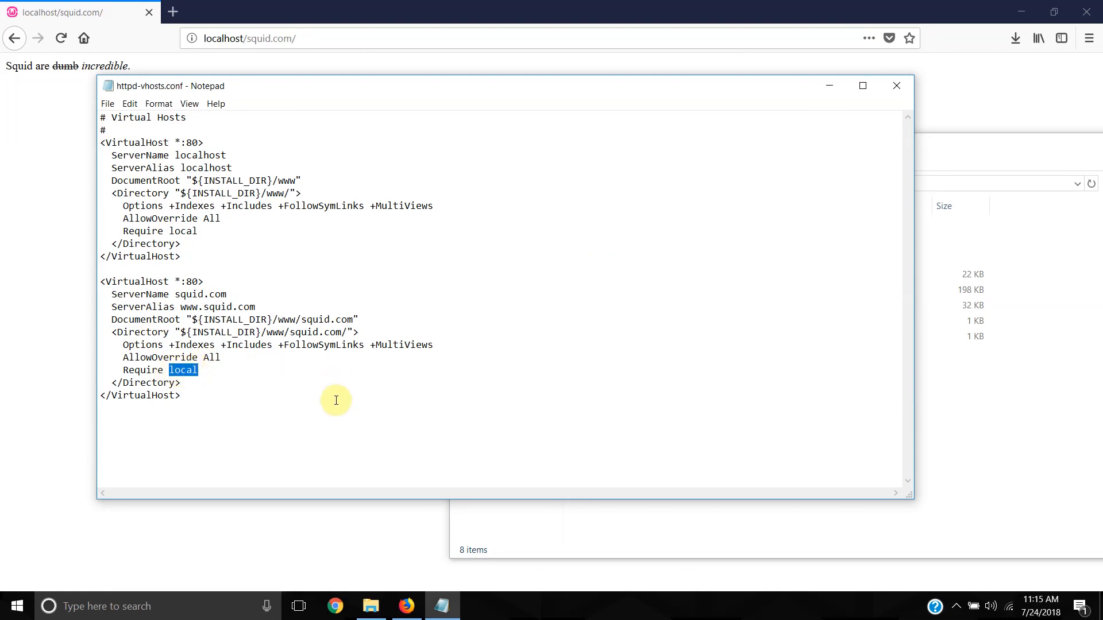
left_click(272, 345)
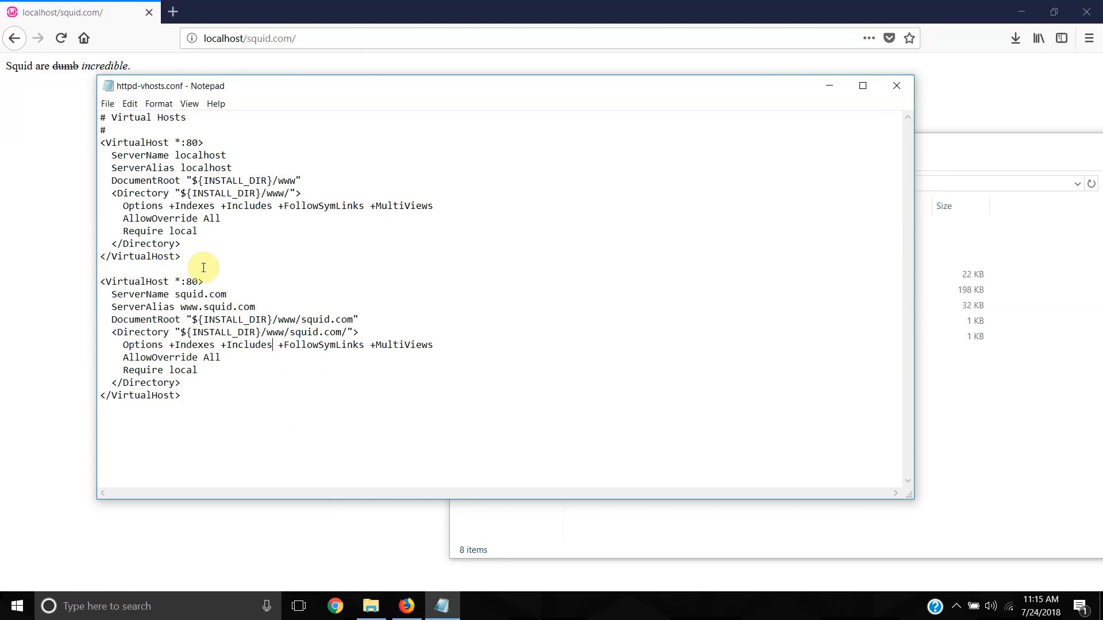
- Load squid.com in Firefox without the localhost prefix
left_click(313, 38)
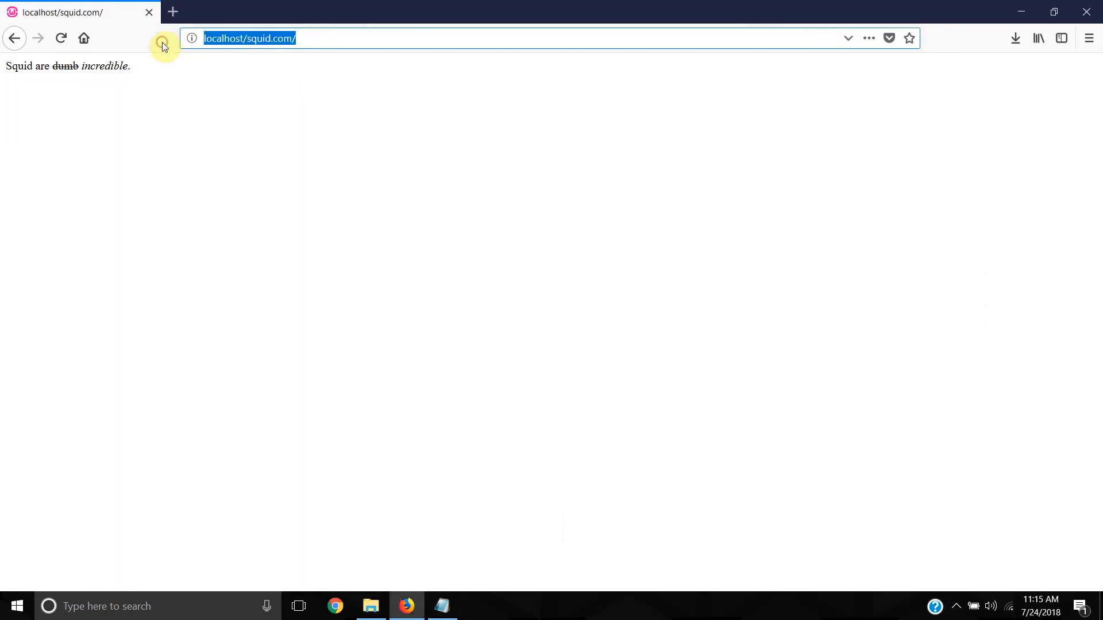
type("squid.com")
key("Return")
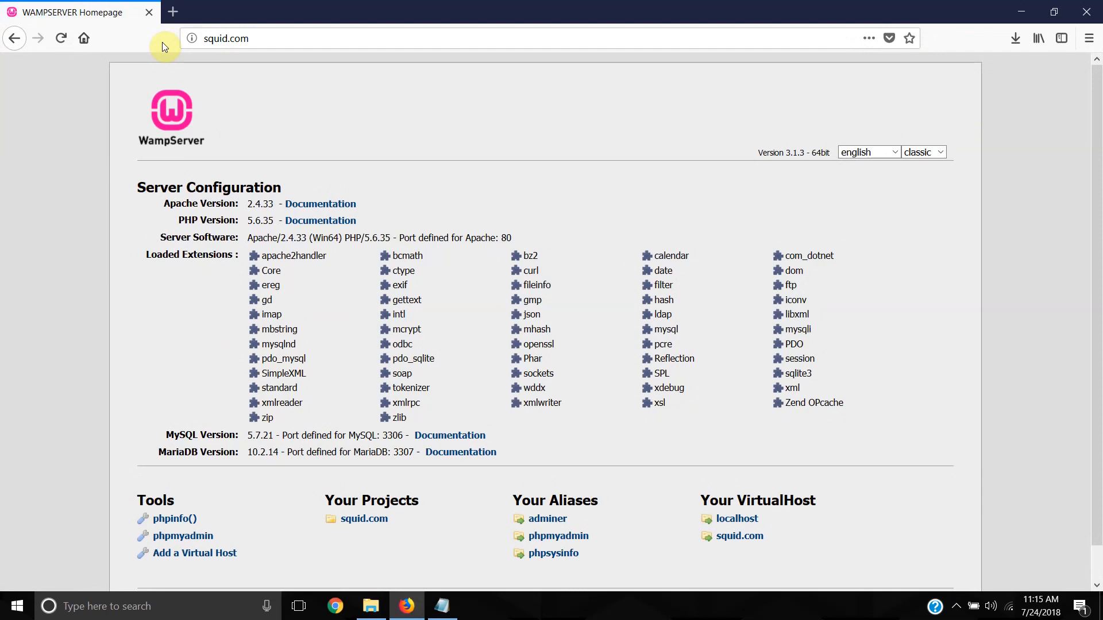
- Restart all WampServer services and load squid.com again in Firefox
left_click(956, 610)
left_click(970, 521)
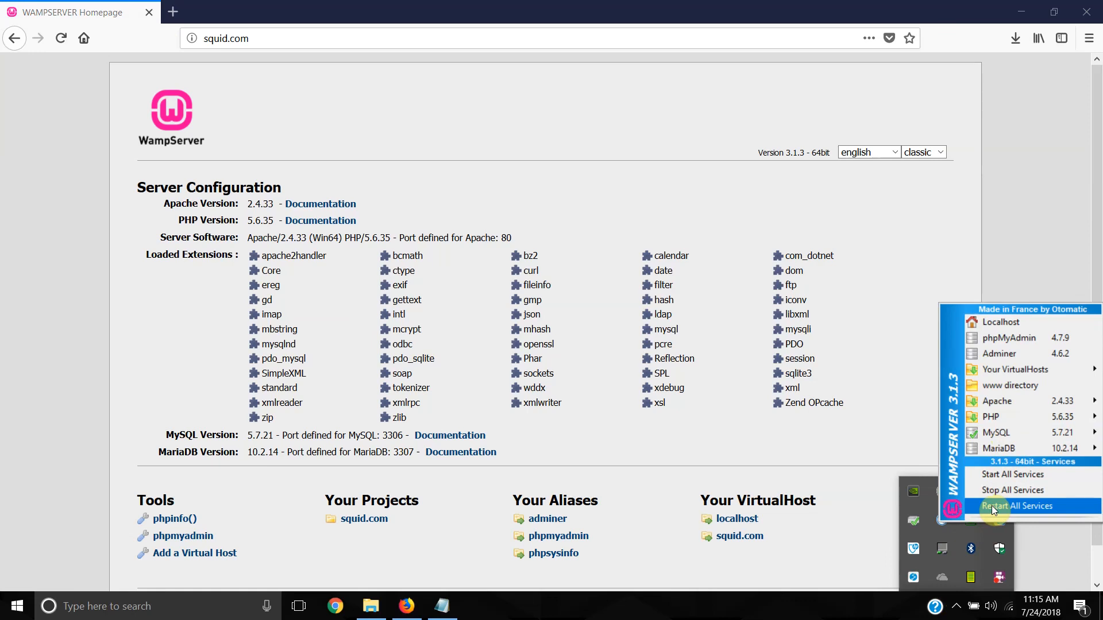
left_click(991, 506)
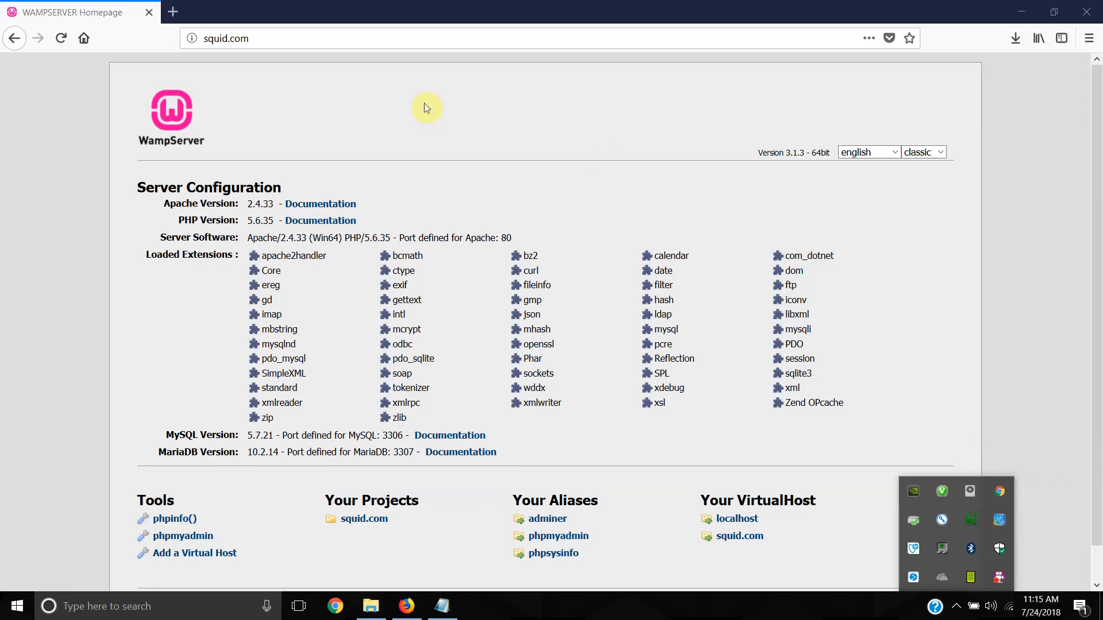
left_click(285, 38)
key("Return")
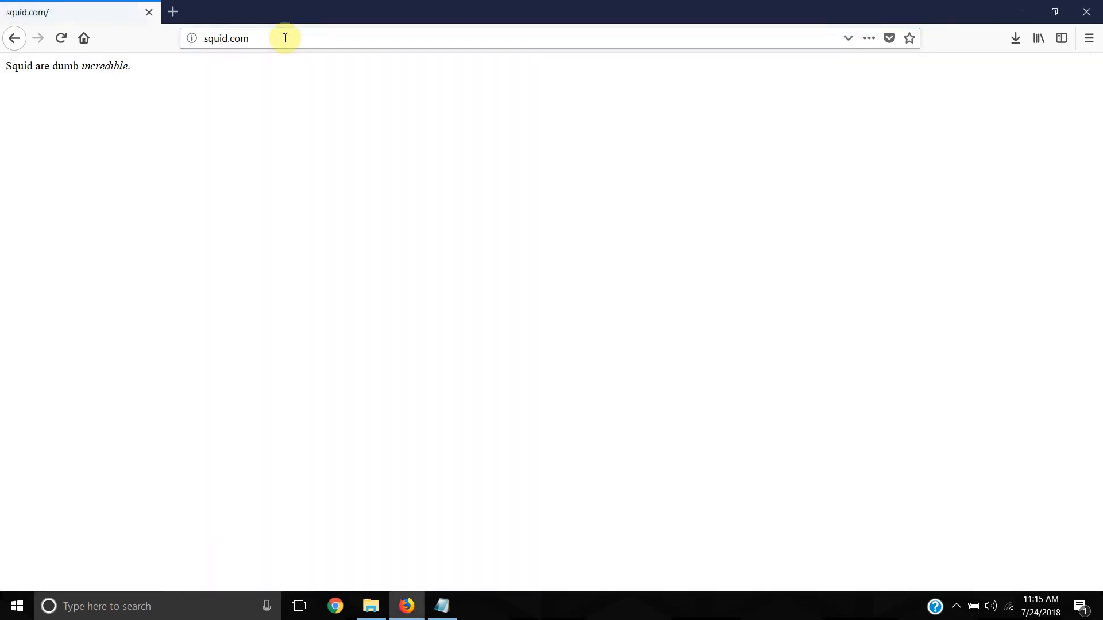
- Examine the sentence on the served page and the squid.com address it is loaded from
left_click(284, 38)
left_click(233, 66)
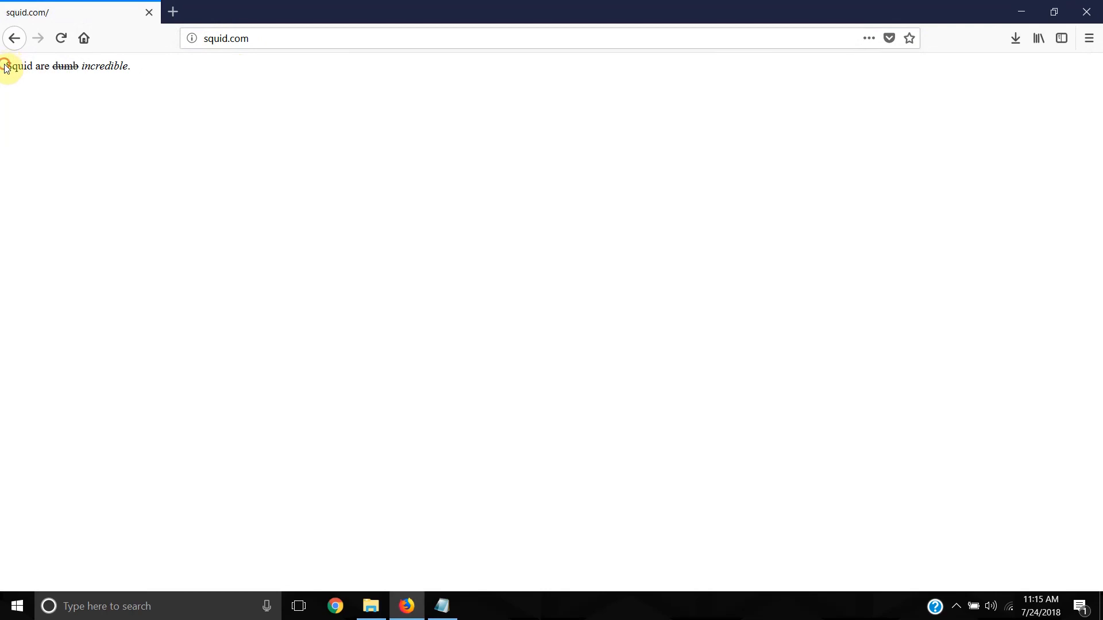
left_click_drag(5, 67, 143, 109)
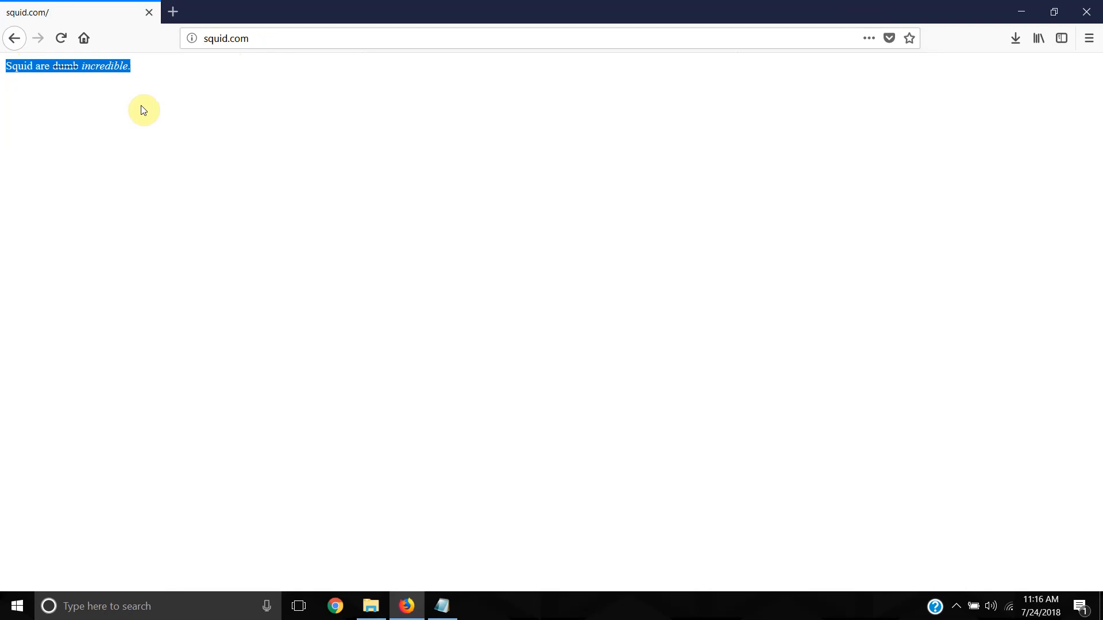
left_click(266, 38)
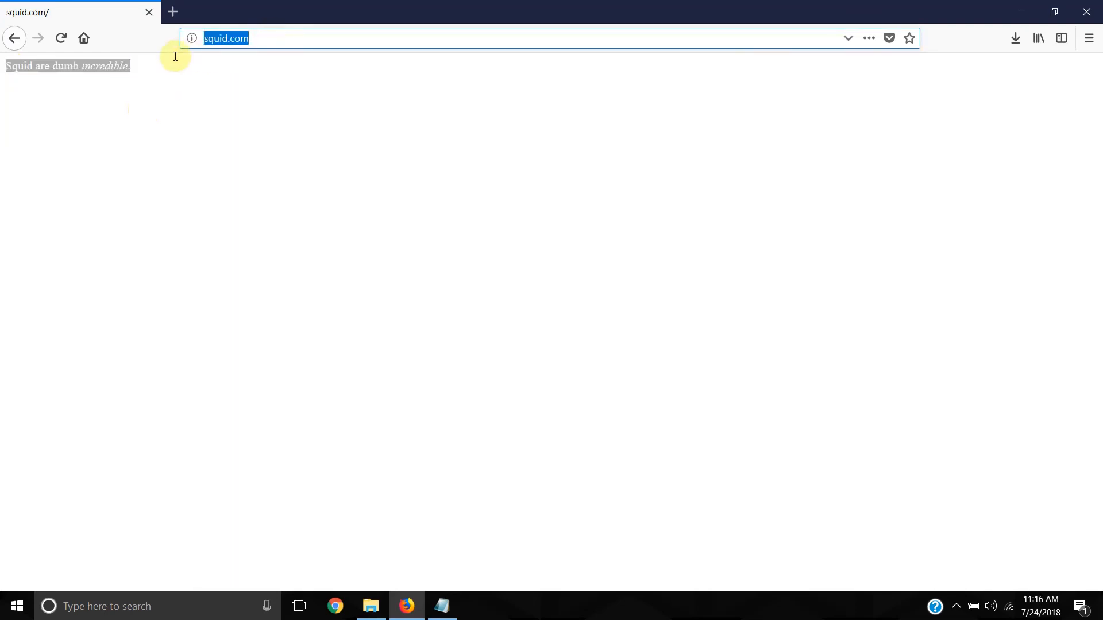
left_click(193, 82)
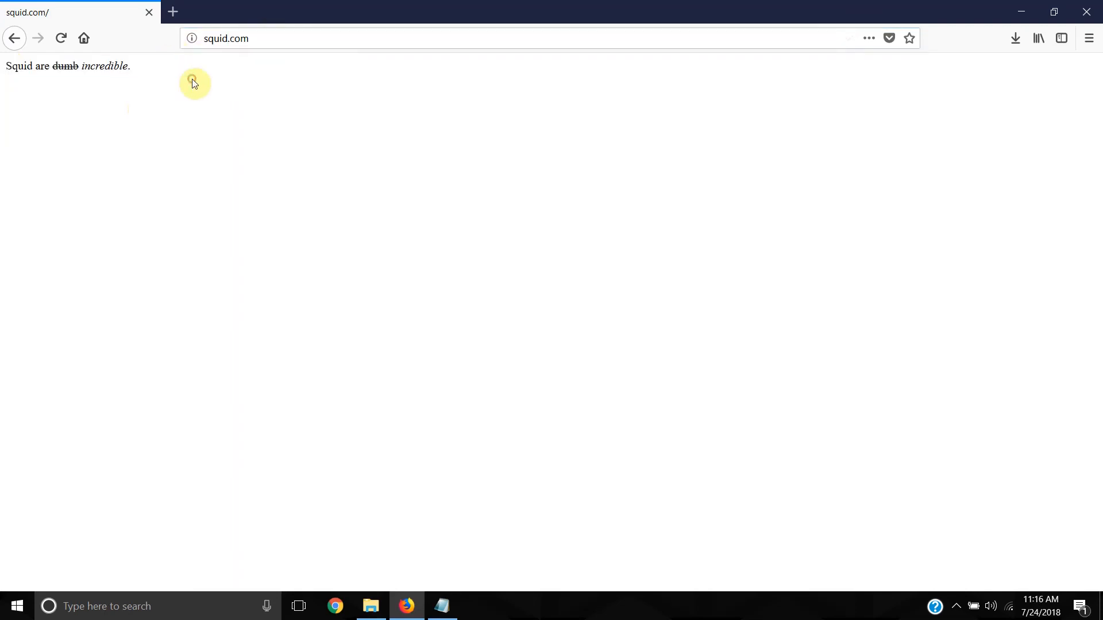
left_click(278, 34)
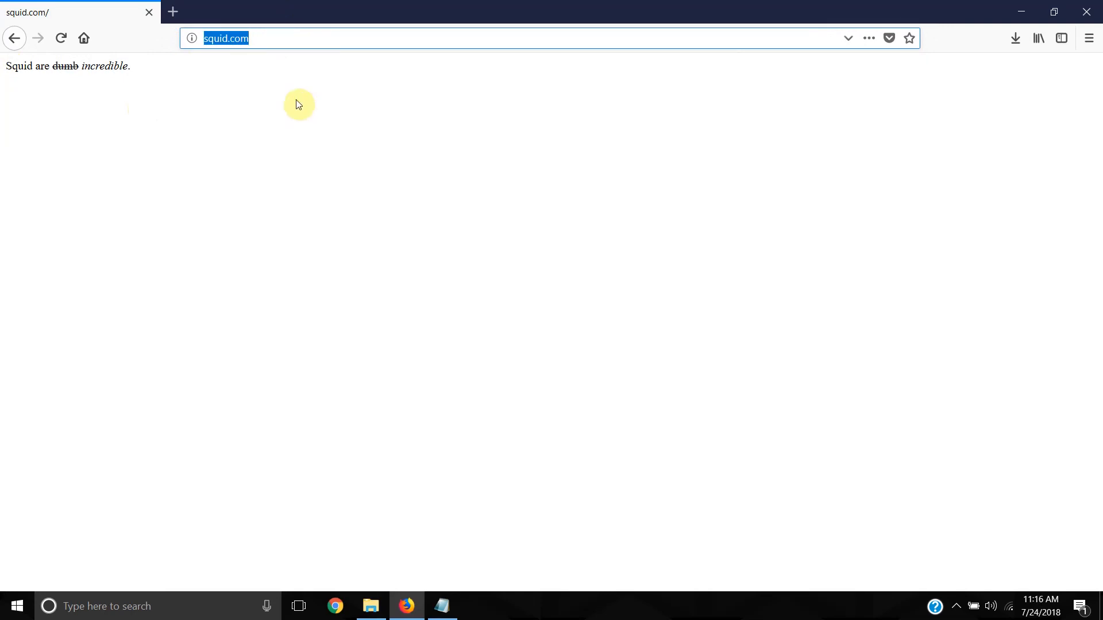
- Minimize Firefox and open how-internet-works.png from the desktop to examine how a domain name reaches its webserver
double_click(277, 42)
left_click_drag(277, 42, 192, 35)
left_click(258, 39)
left_click_drag(257, 39, 1019, 10)
left_click(1020, 10)
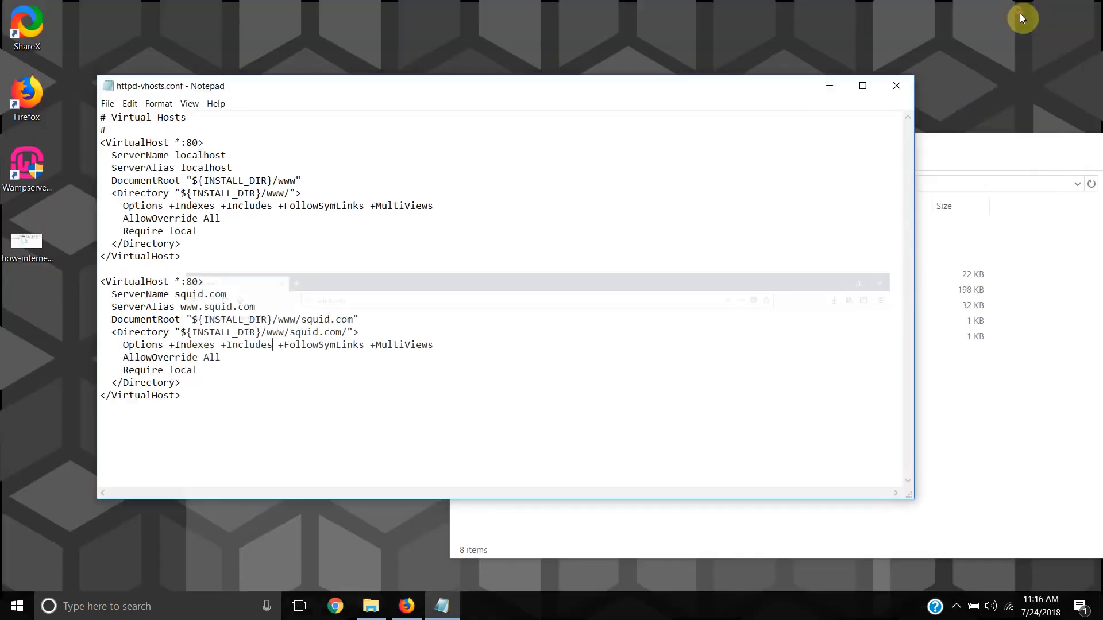
left_click(14, 255)
double_click(14, 255)
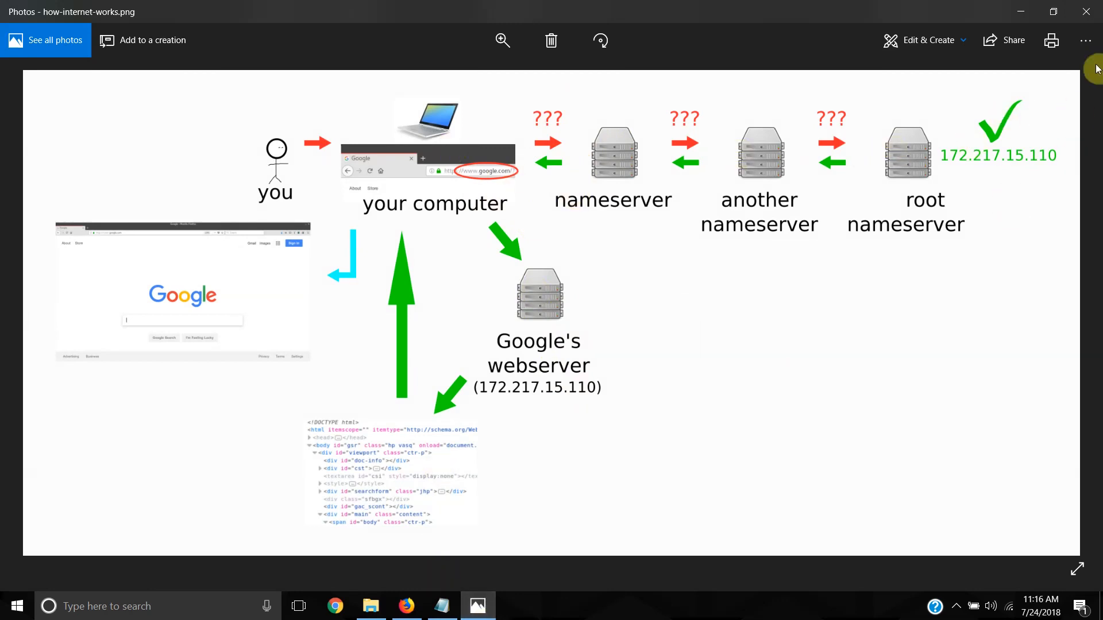
left_click(1023, 14)
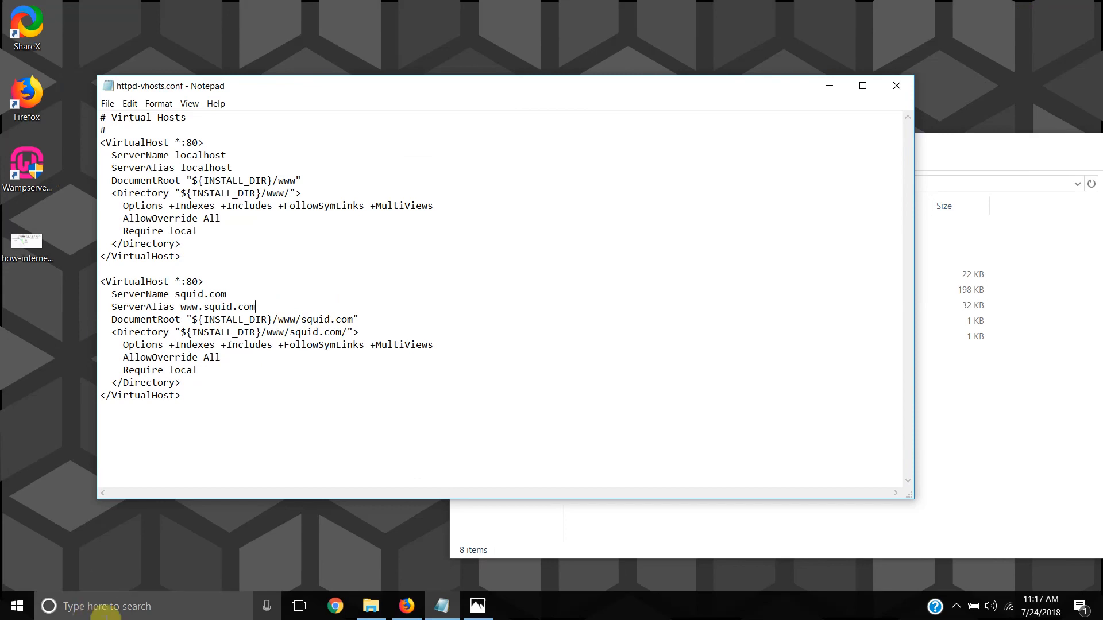
- Search for Notepad in Windows and launch it as administrator
left_click(97, 608)
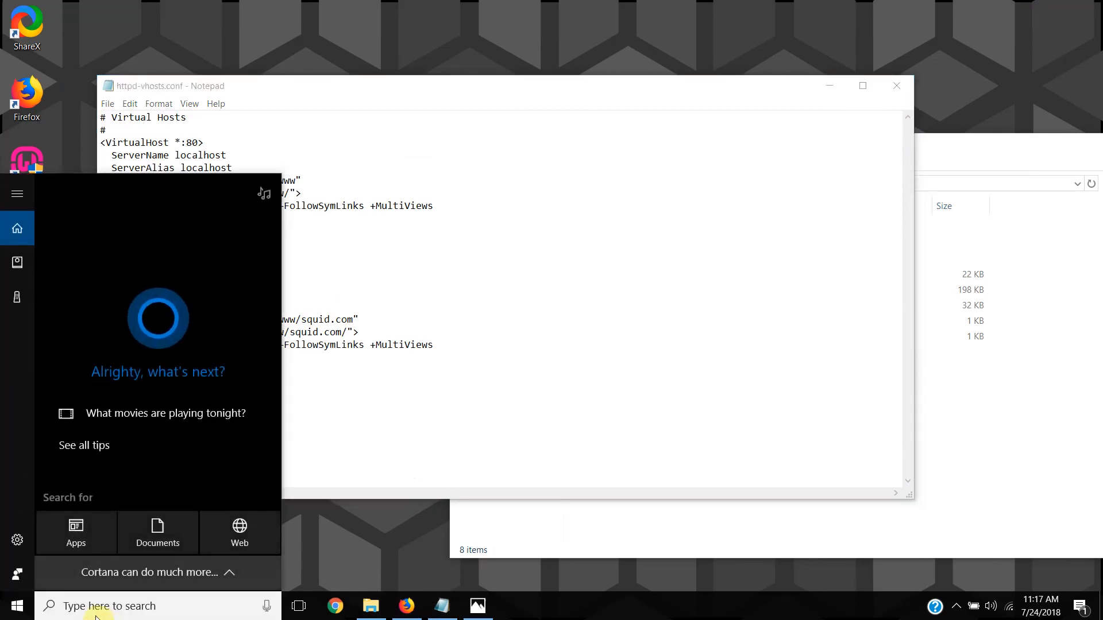
type("note")
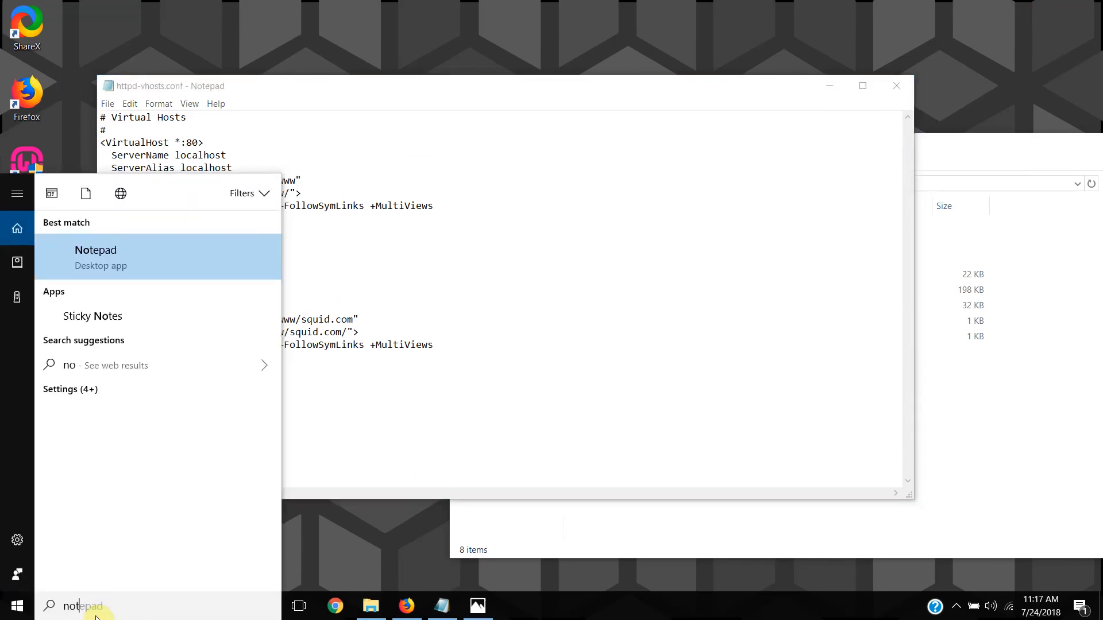
right_click(105, 256)
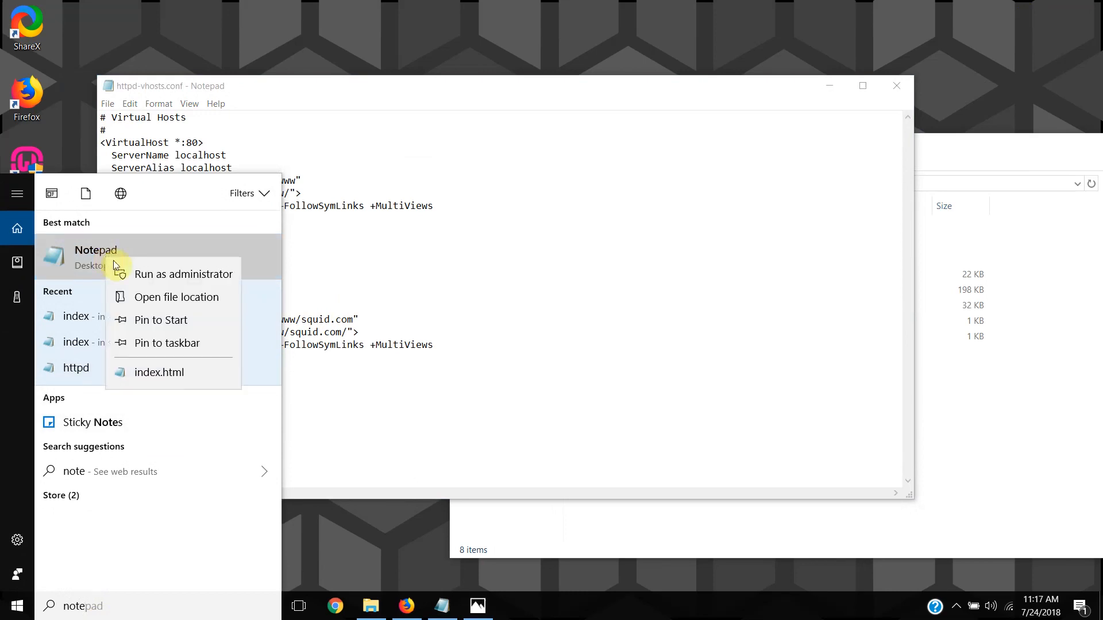
left_click(129, 273)
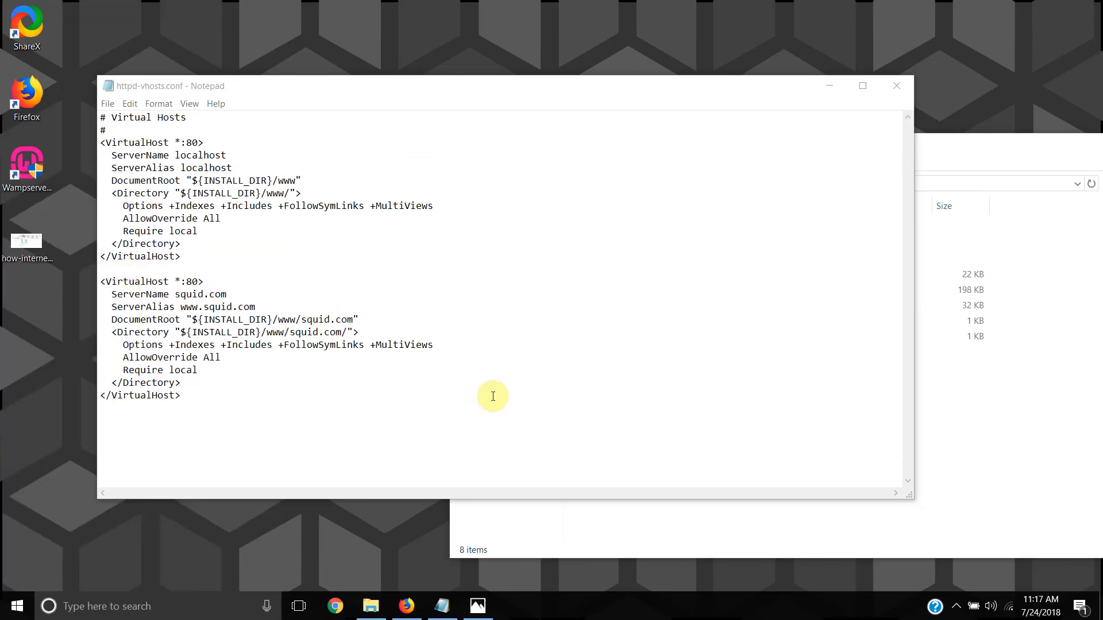
- Start opening a file in the new Notepad window and browse from the C: drive to Windows\System32
left_click(108, 105)
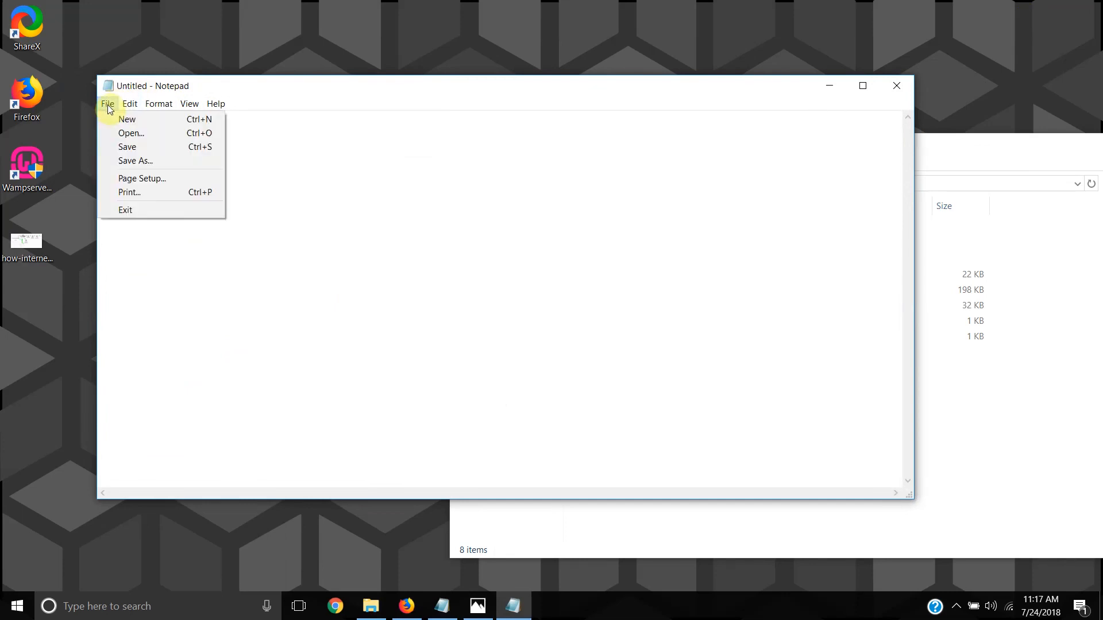
left_click(131, 137)
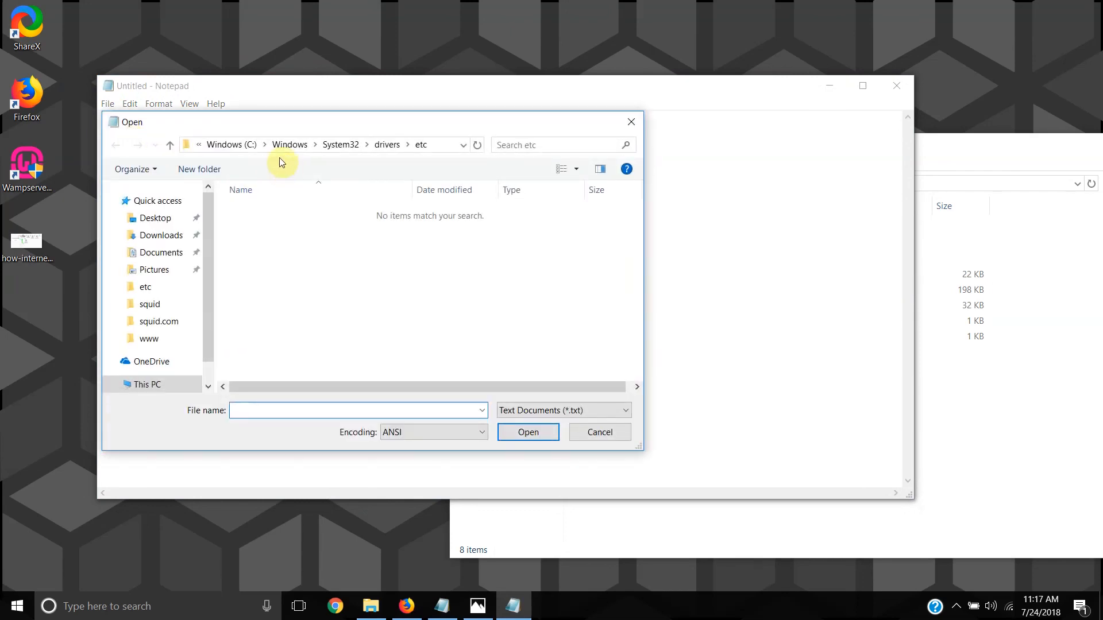
left_click(226, 146)
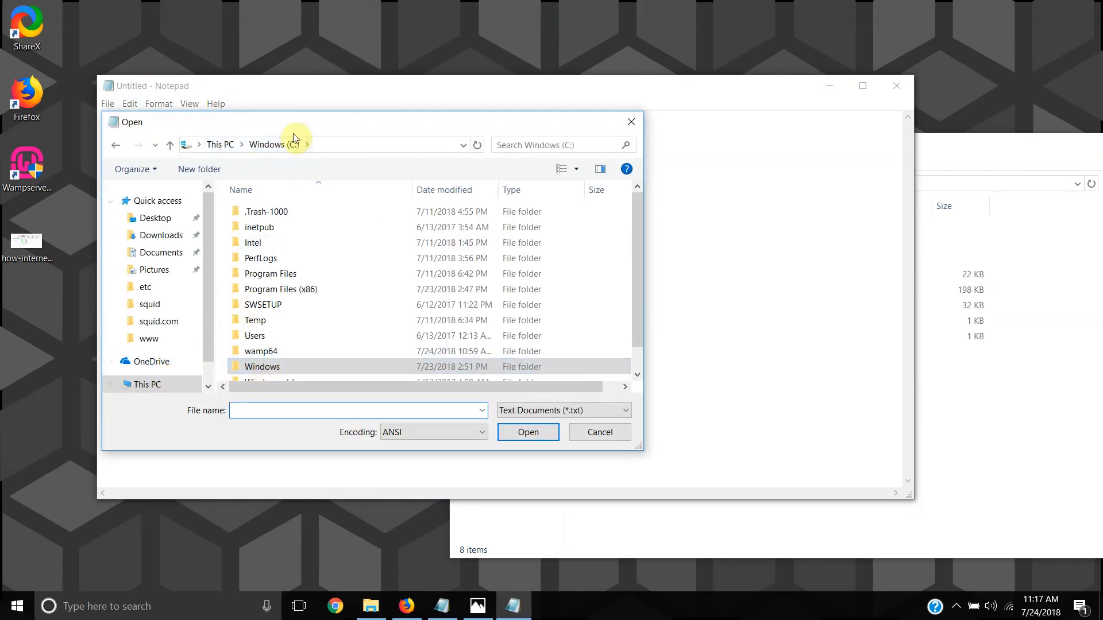
double_click(275, 370)
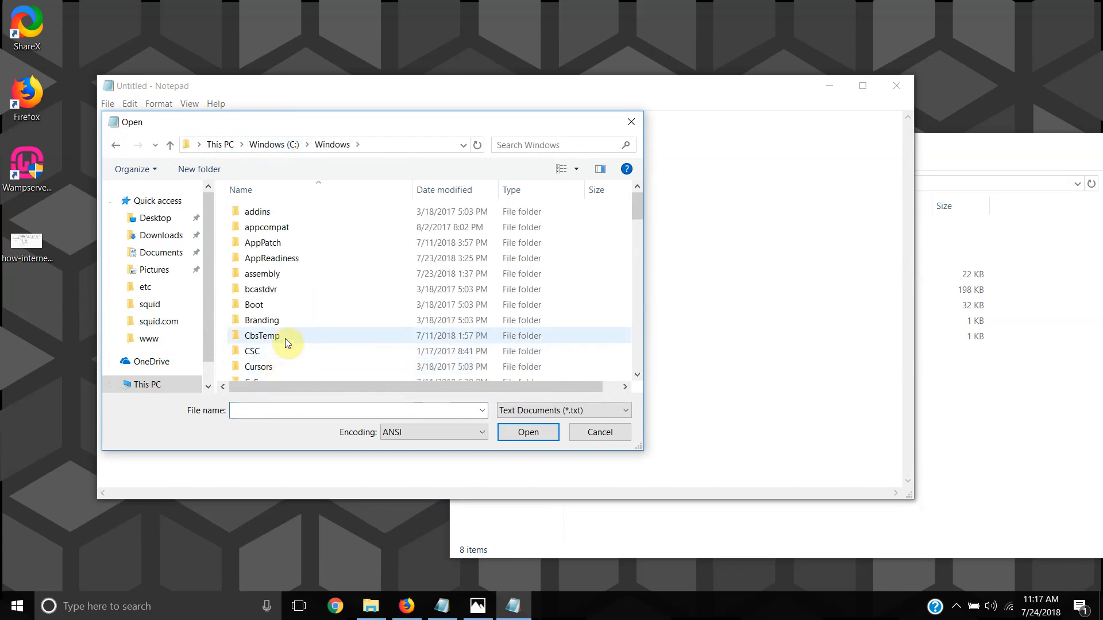
scroll(286, 345, "down", 3)
scroll(286, 343, "down", 2)
scroll(287, 343, "down", 3)
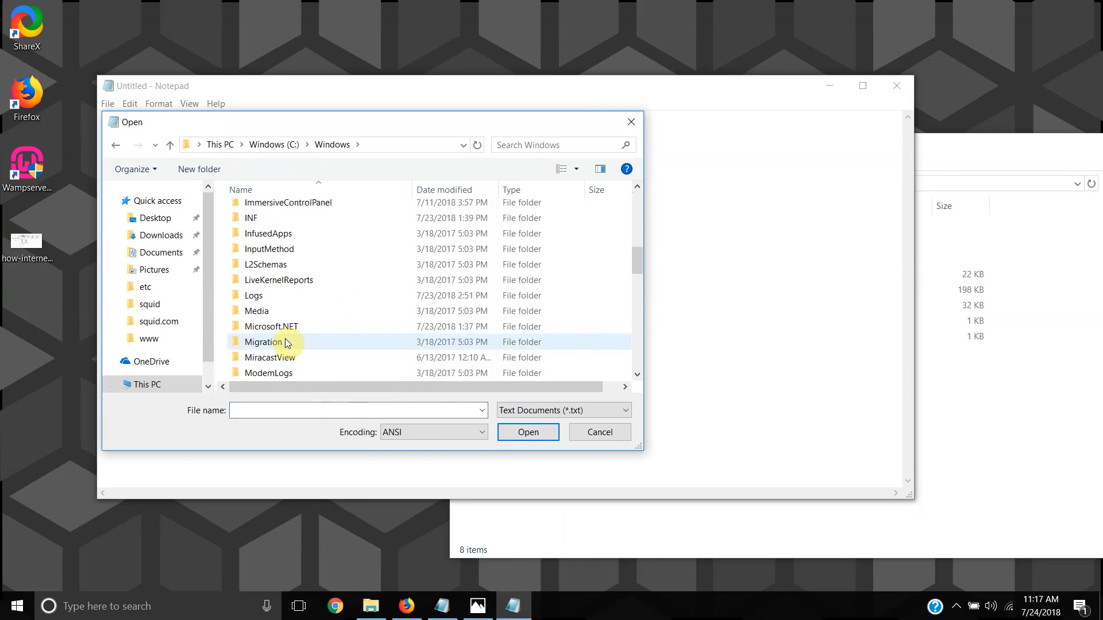
scroll(286, 342, "down", 5)
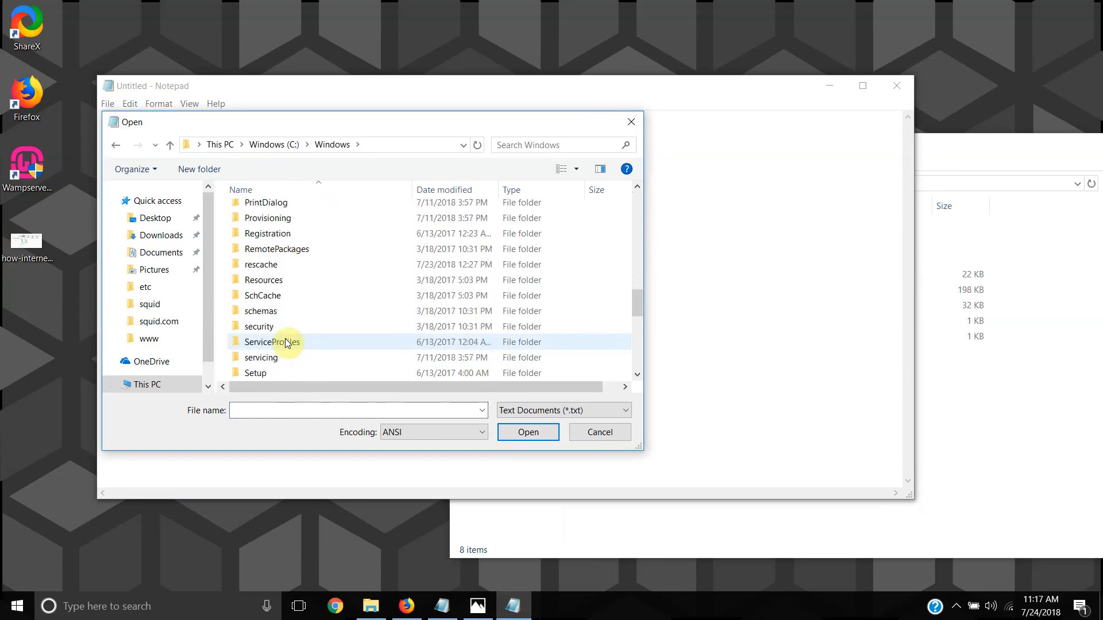
scroll(285, 339, "down", 1)
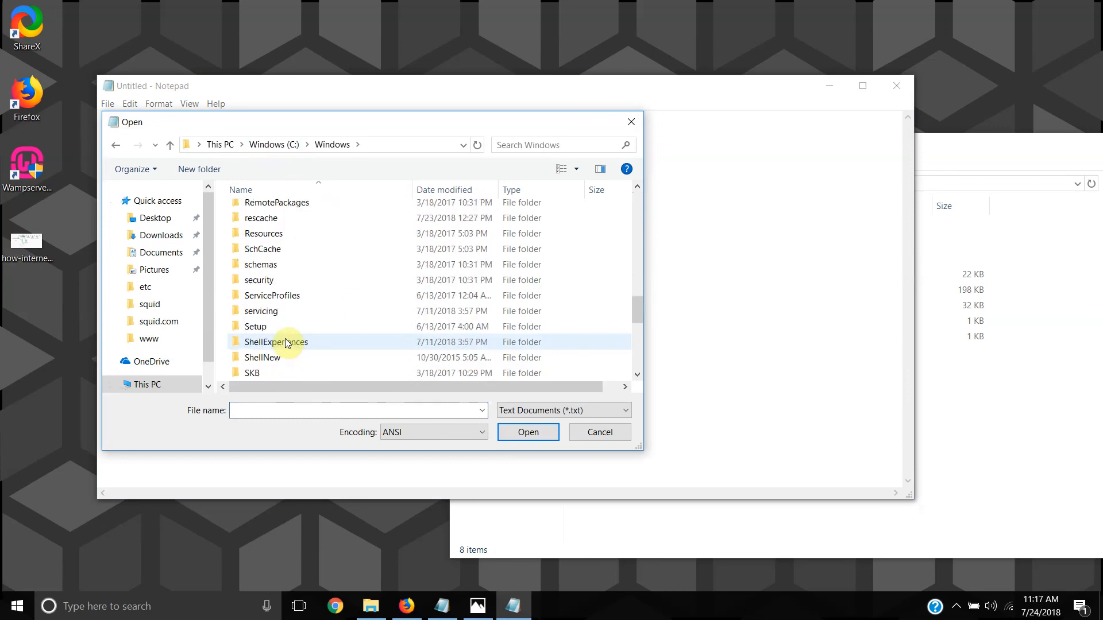
scroll(286, 343, "down", 2)
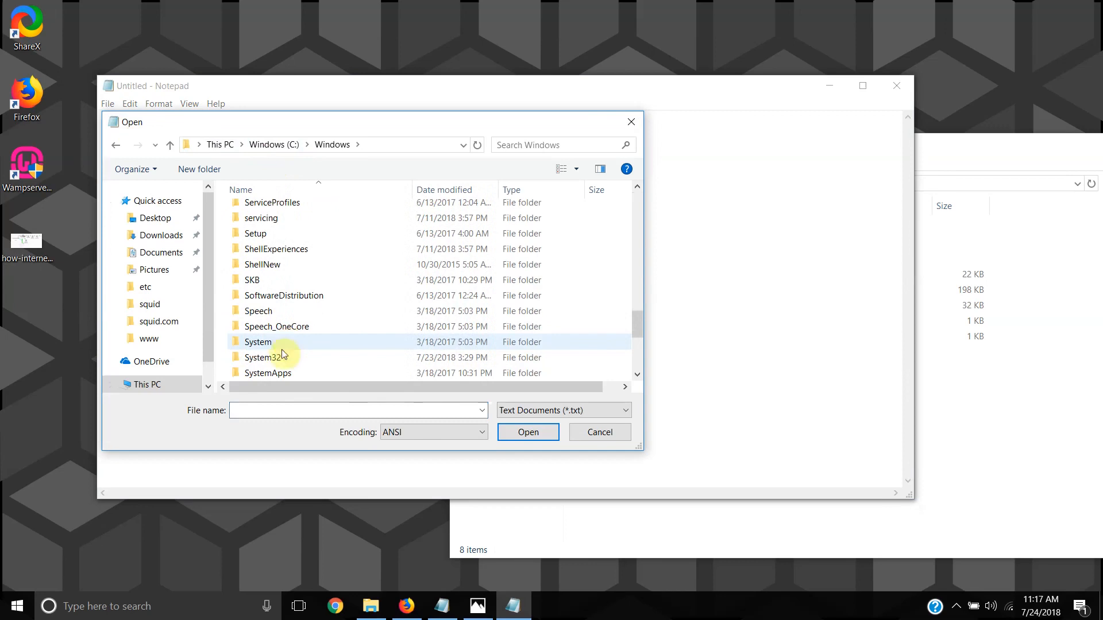
double_click(279, 357)
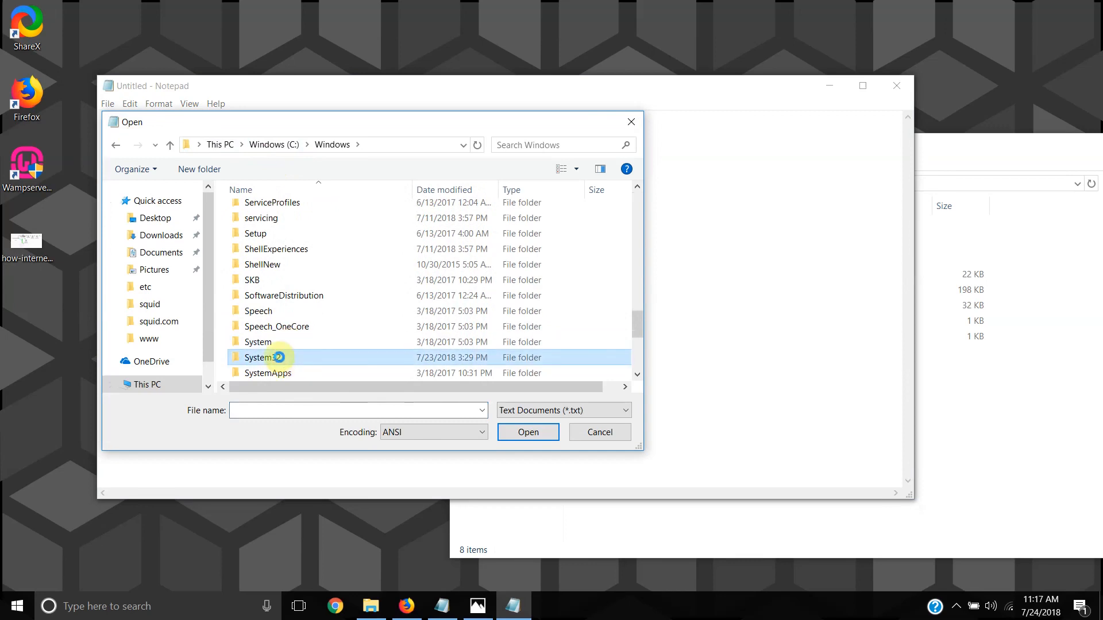
- Browse from System32 into the drivers\etc folder
scroll(279, 358, "down", 5)
scroll(279, 358, "down", 3)
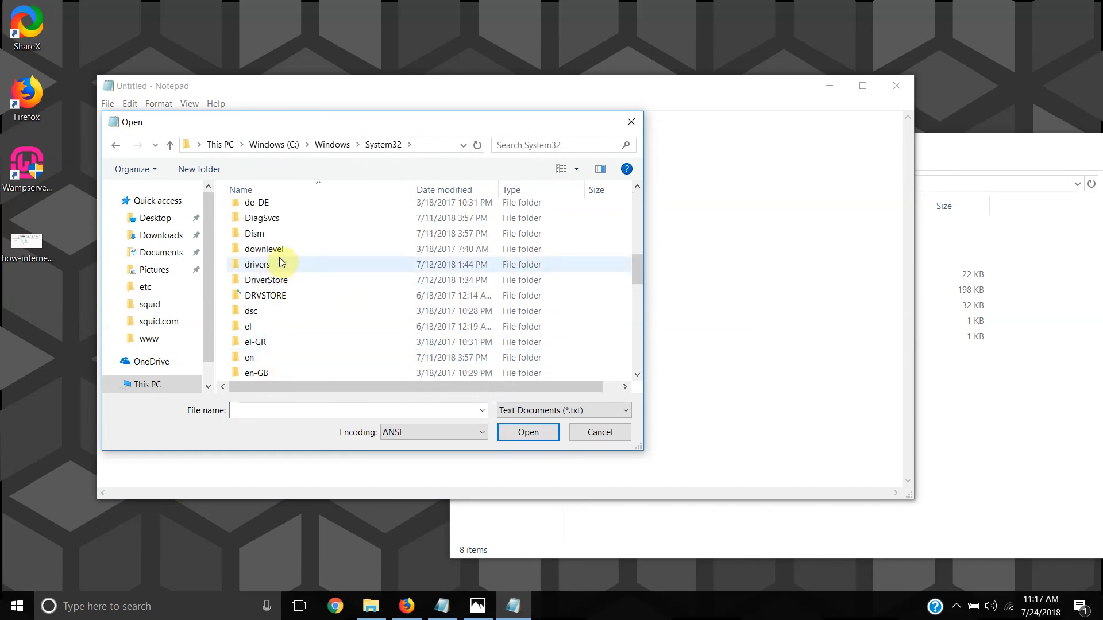
left_click(259, 268)
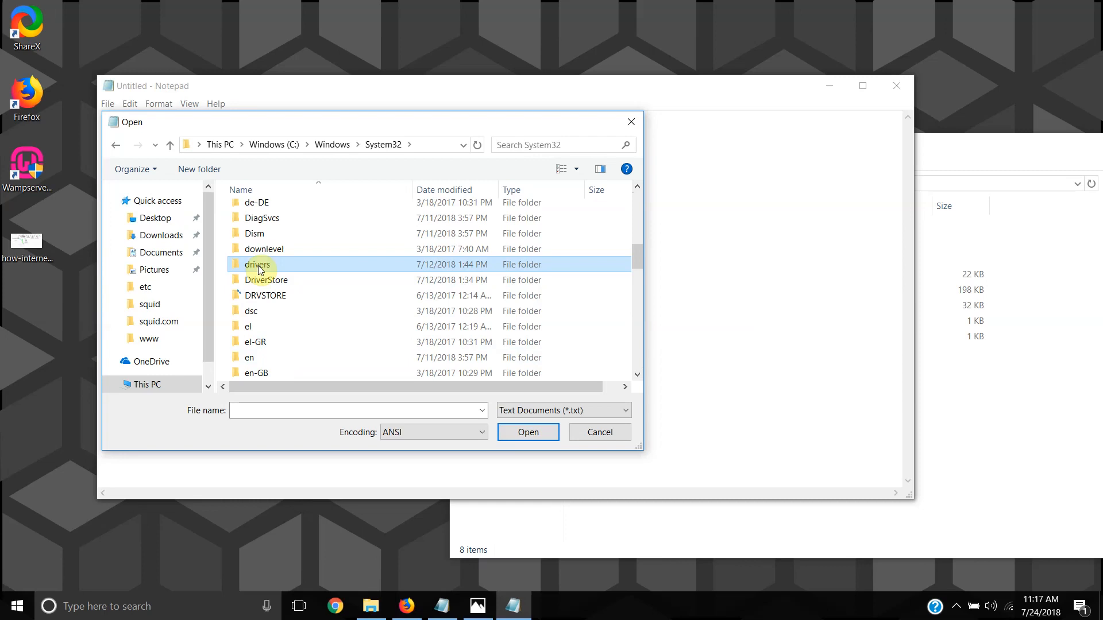
double_click(259, 269)
double_click(253, 223)
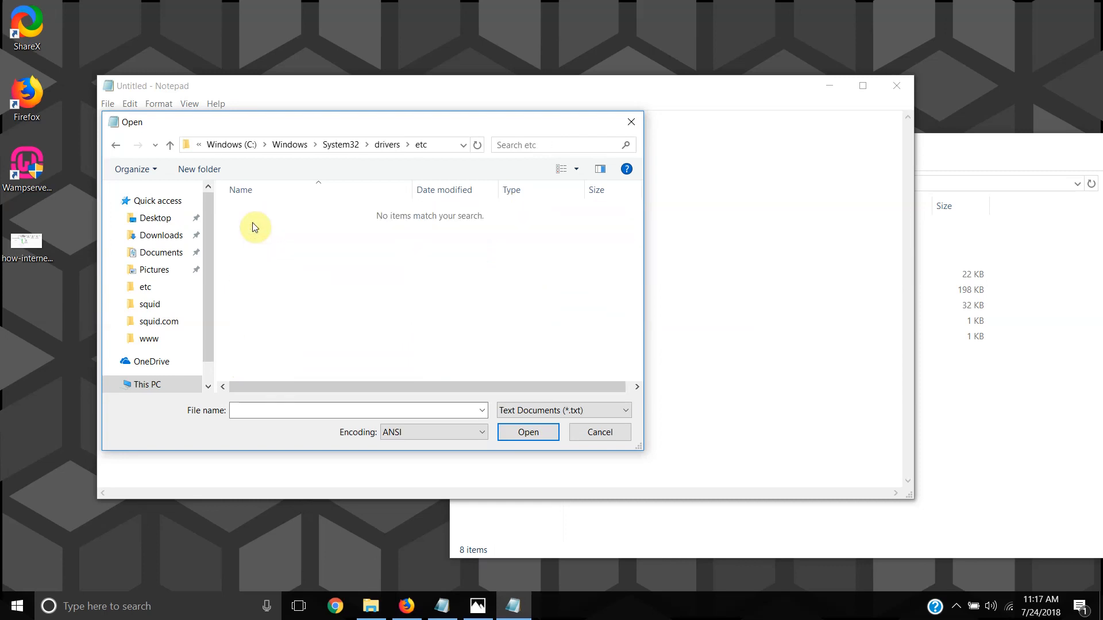
- Show all file types in the etc folder and open the hosts file
left_click(533, 412)
left_click(530, 436)
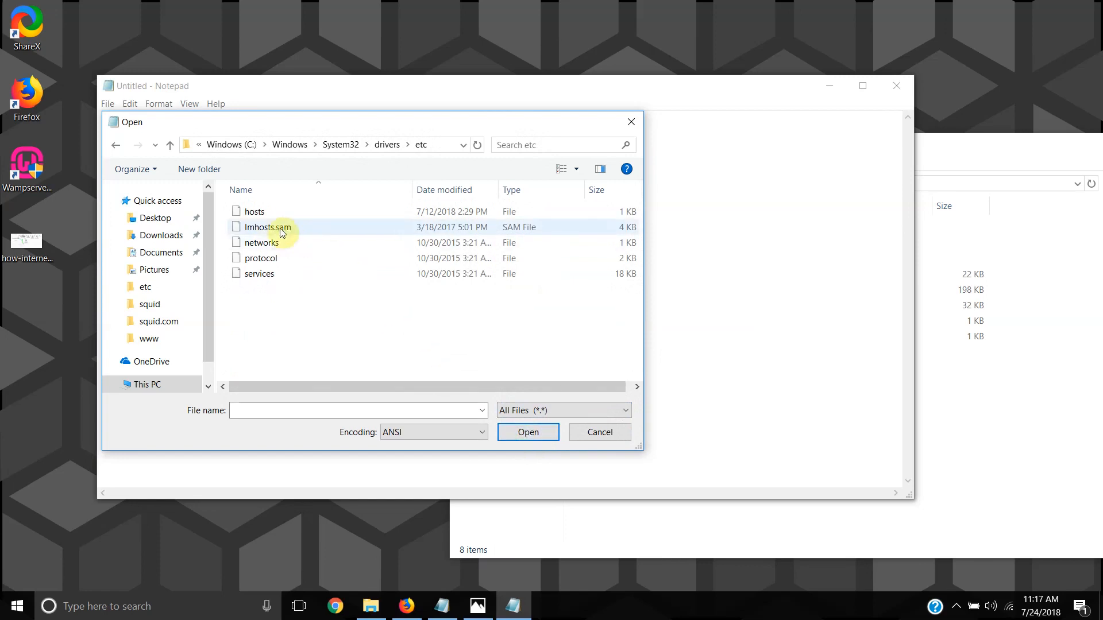
left_click(256, 212)
left_click(527, 433)
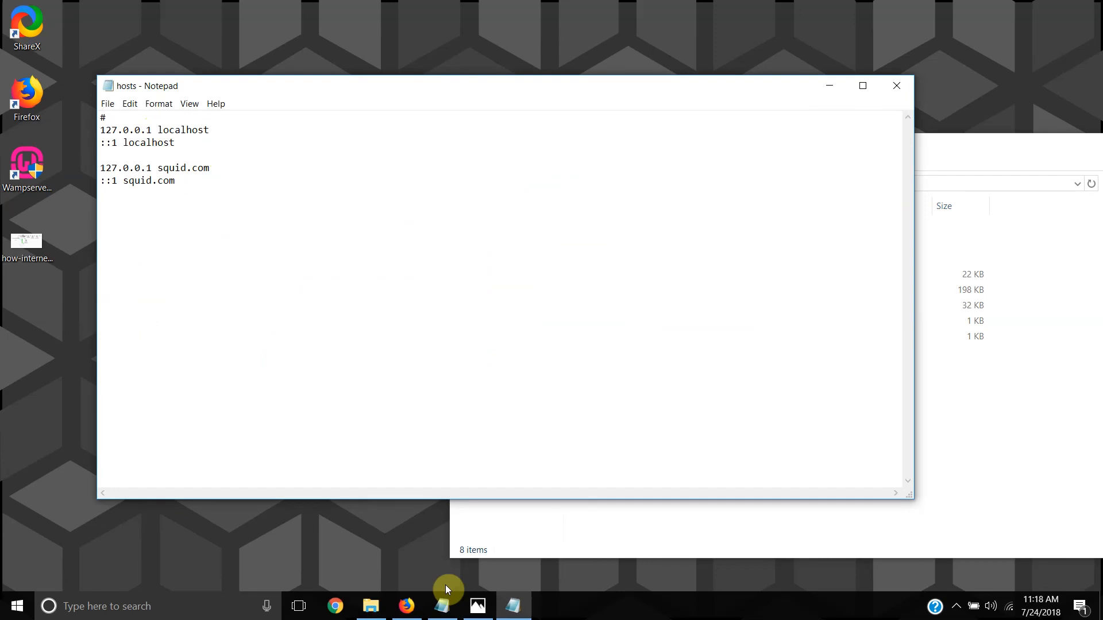
- Compare the nameserver diagram with the hosts file's "127.0.0.1 squid.com" entry, then close the hosts file
left_click(477, 605)
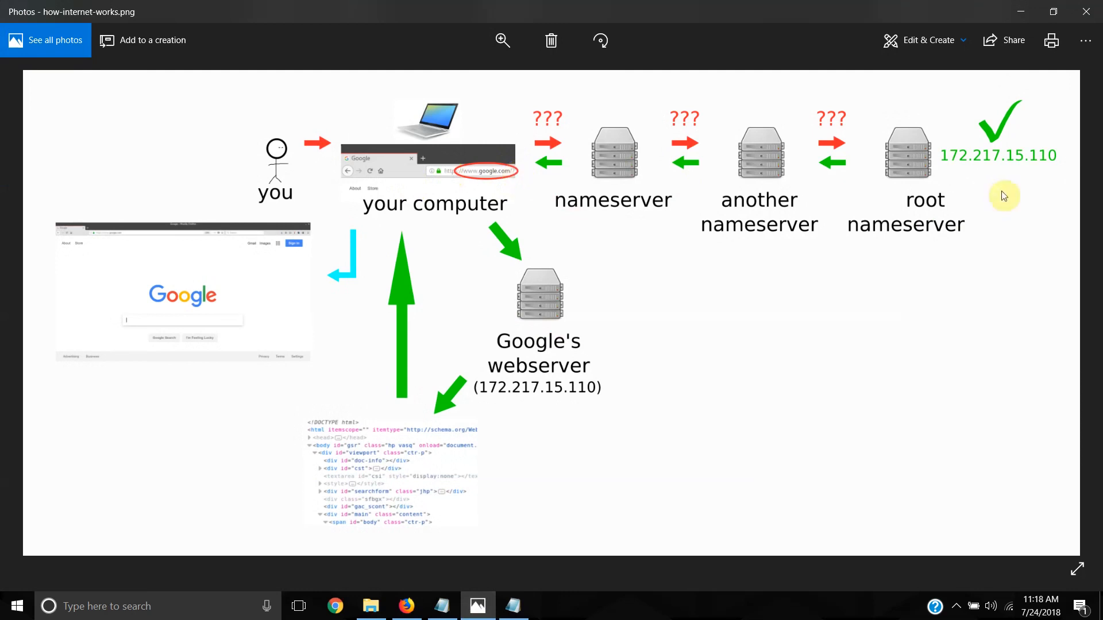
left_click(518, 610)
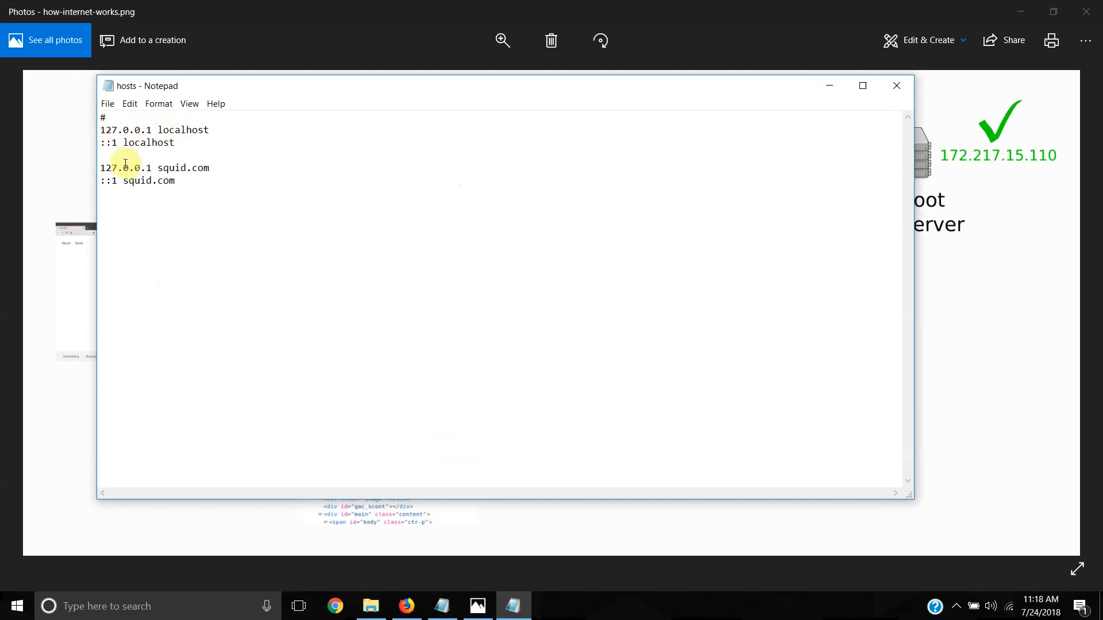
left_click(169, 167)
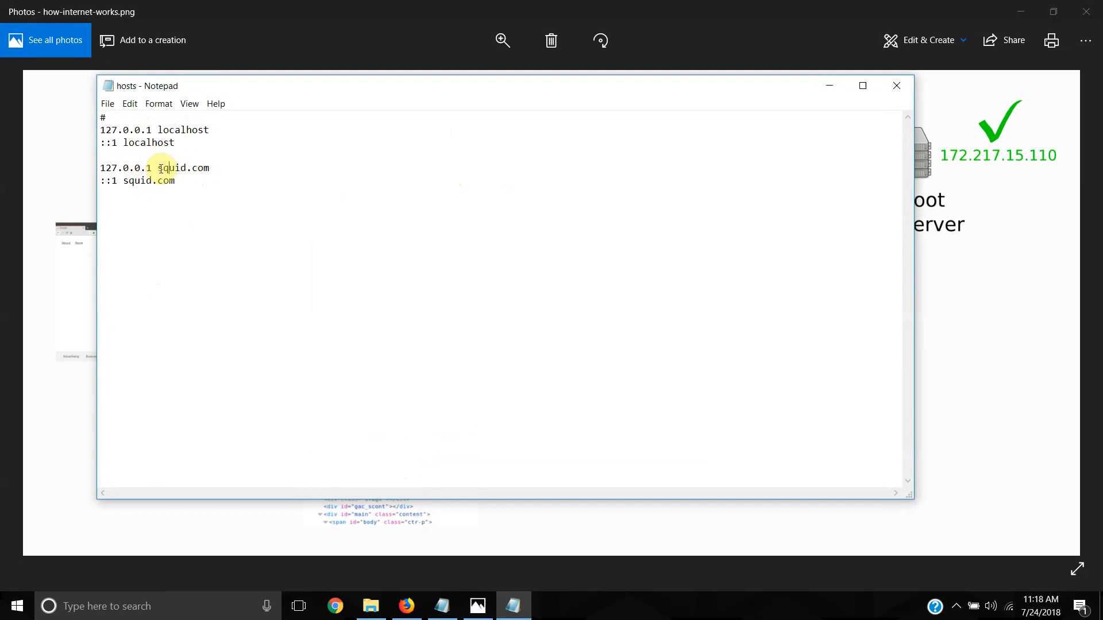
left_click_drag(160, 169, 240, 173)
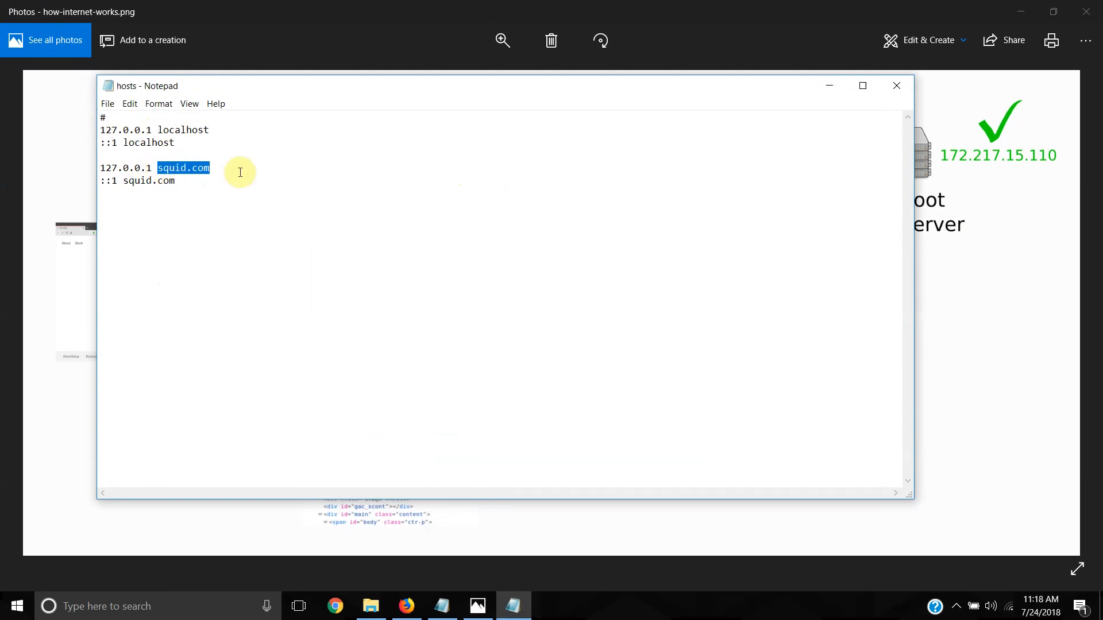
left_click_drag(151, 168, 101, 168)
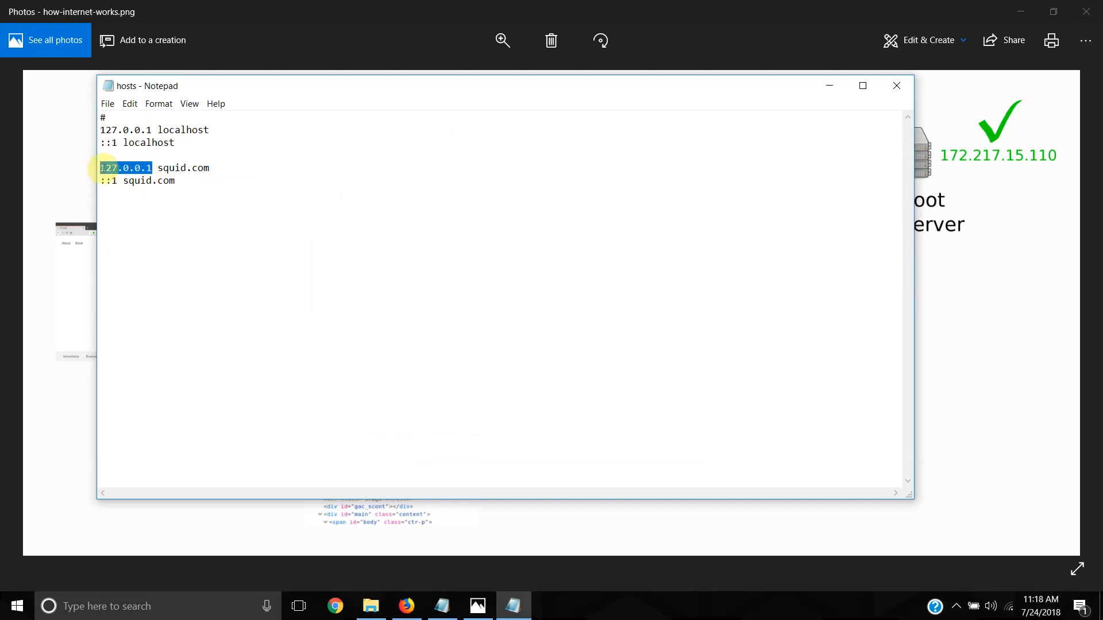
left_click(115, 167)
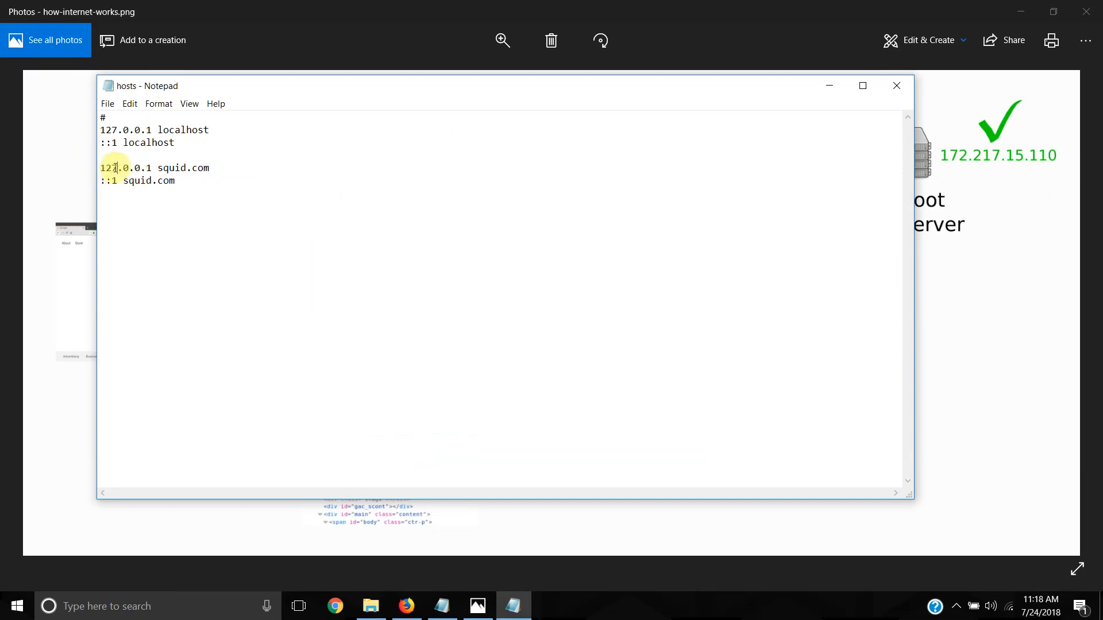
left_click_drag(115, 168, 98, 168)
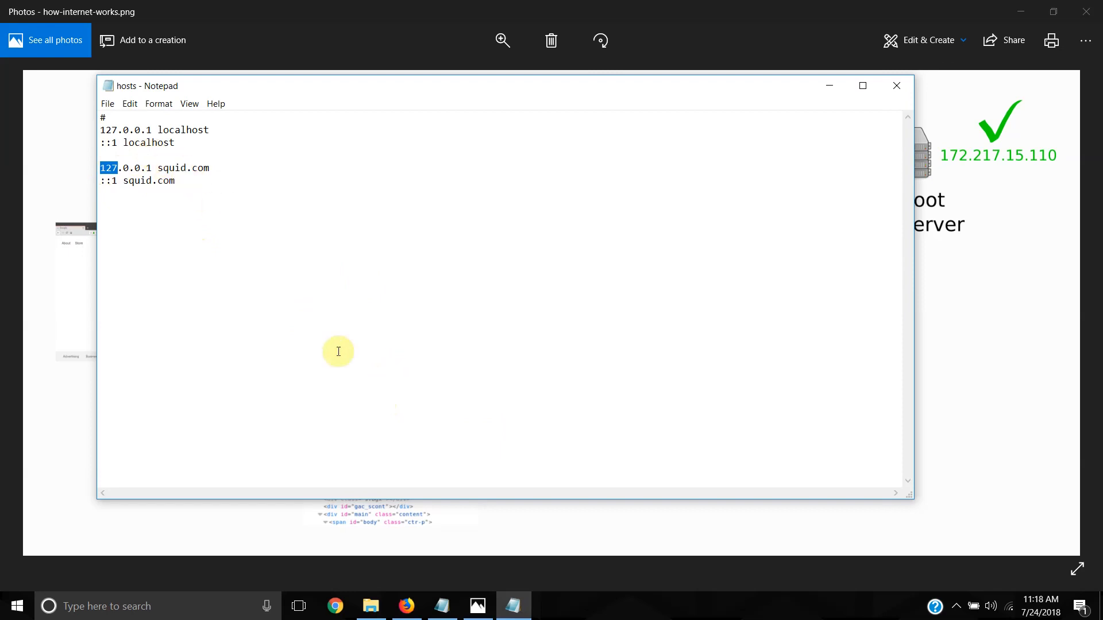
double_click(166, 168)
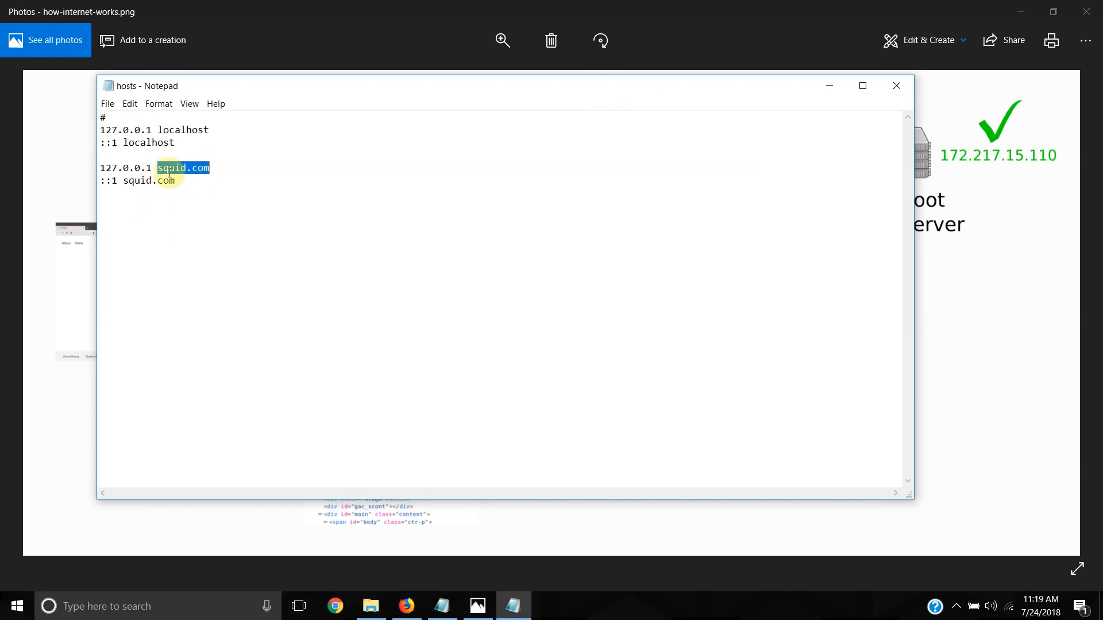
double_click(148, 168)
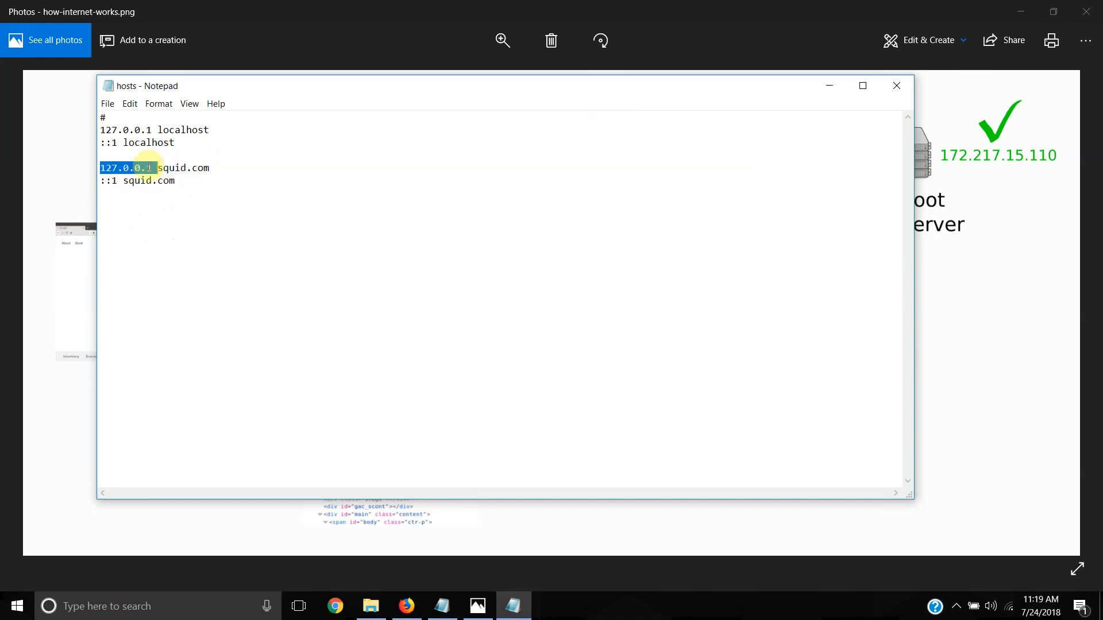
left_click(196, 177)
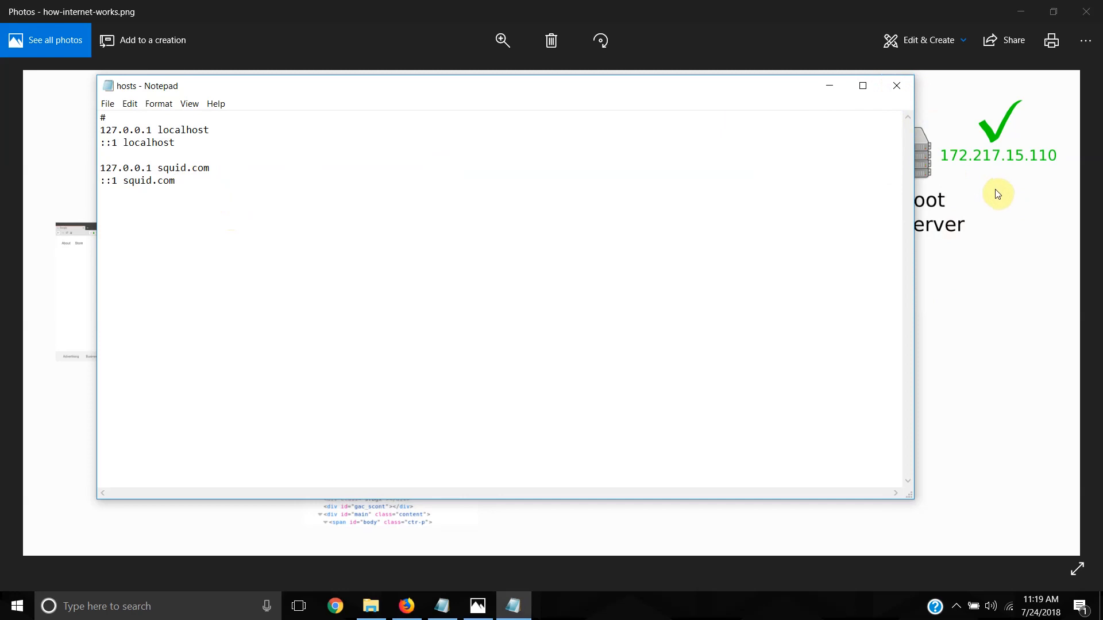
left_click(189, 181)
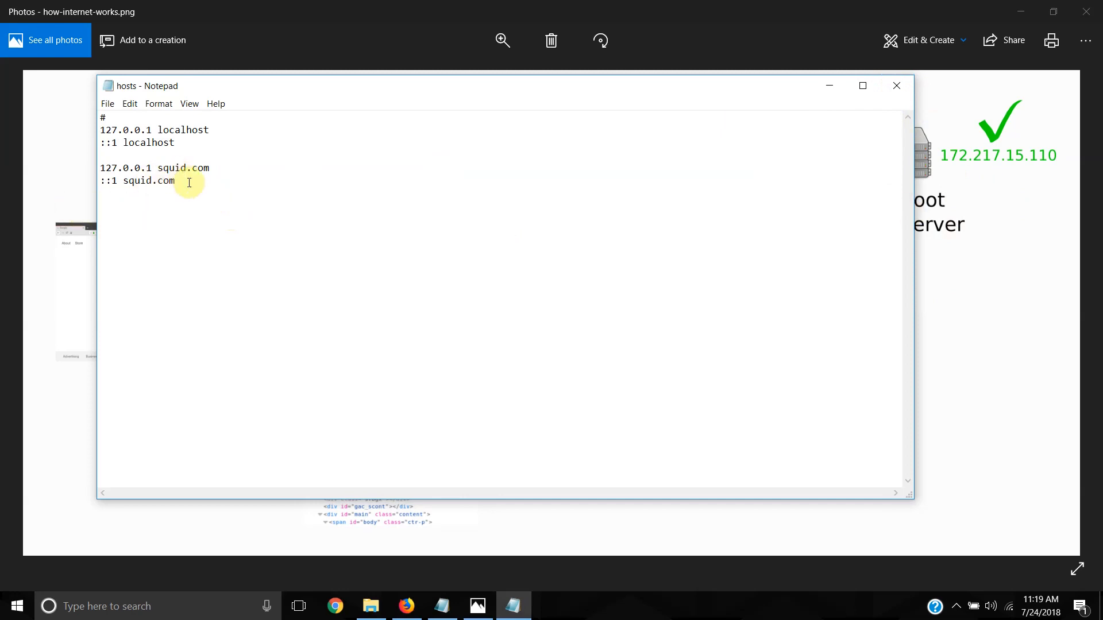
left_click_drag(158, 168, 219, 169)
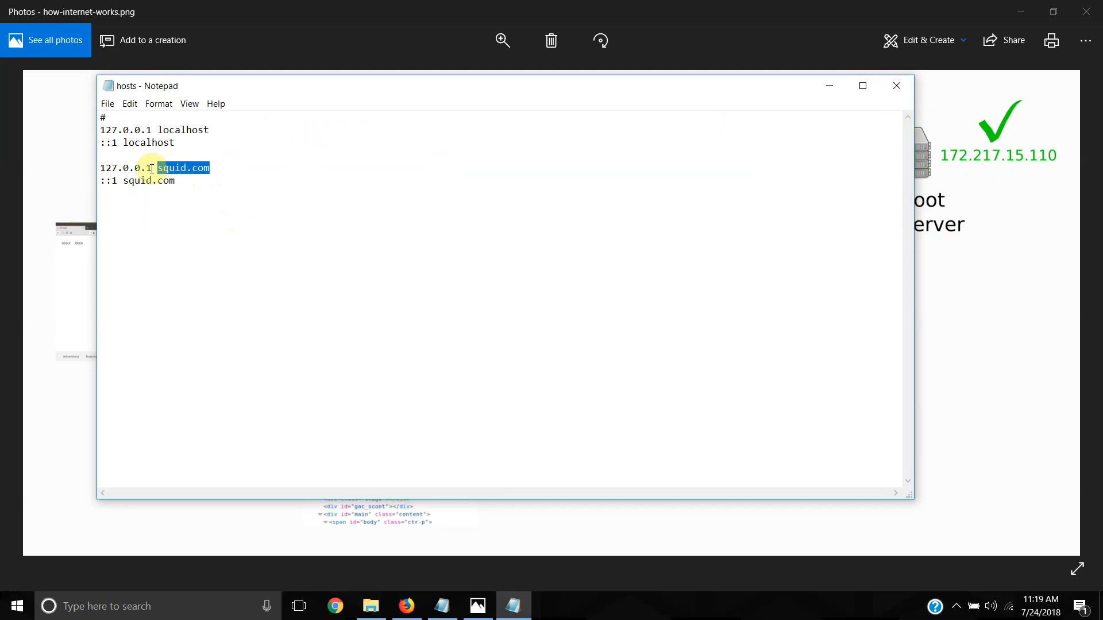
left_click_drag(151, 168, 94, 168)
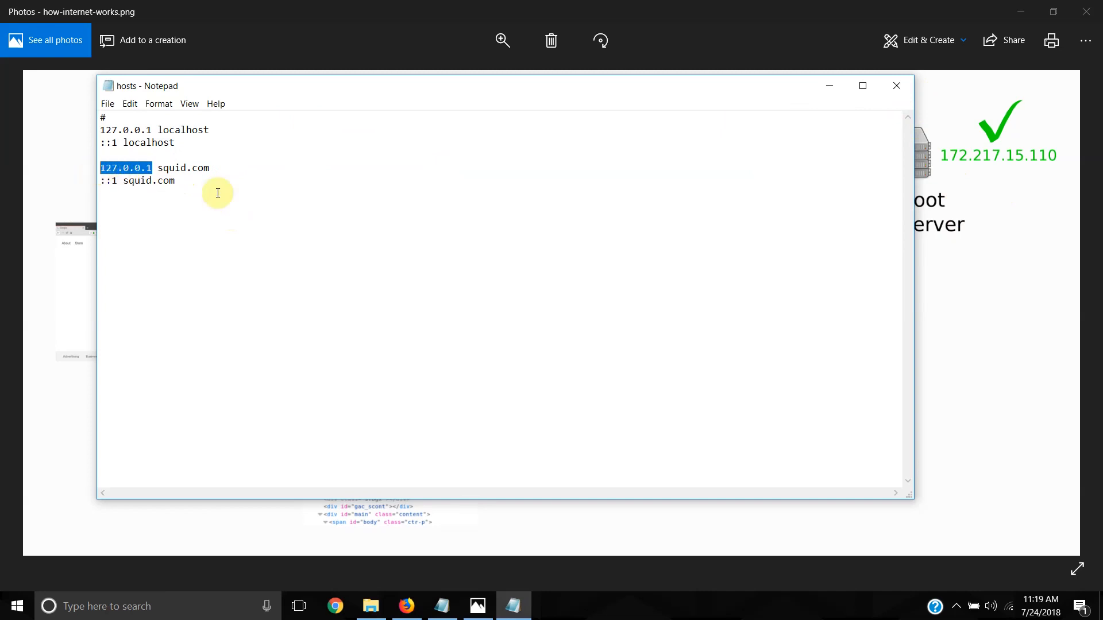
left_click(899, 90)
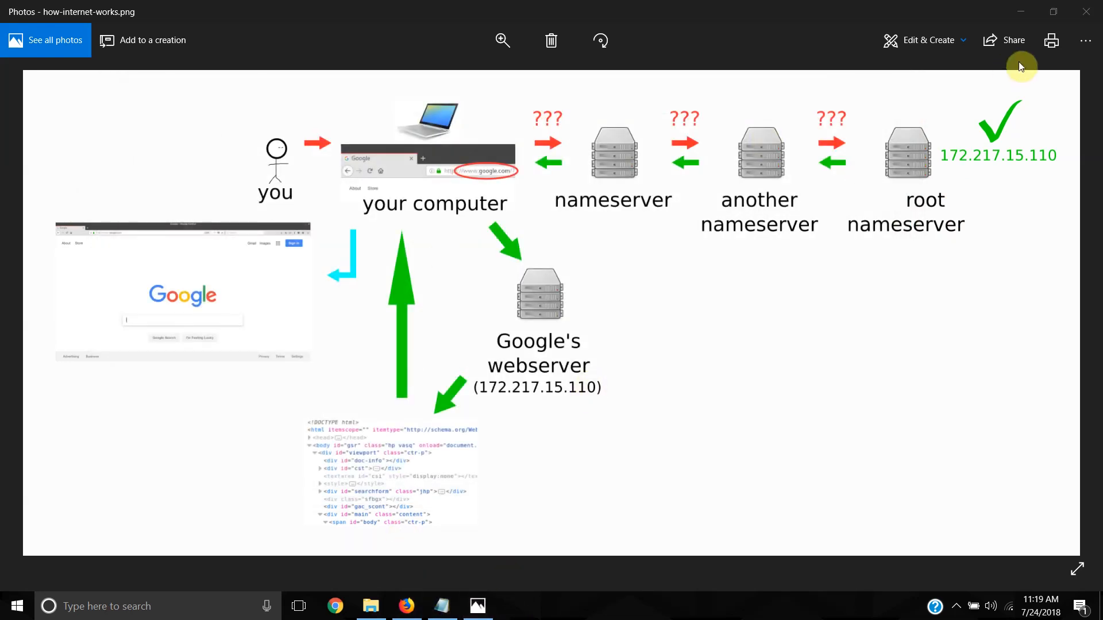
- Minimize the diagram image, switch to Firefox and examine the squid.com address and the page text it serves
left_click(1021, 11)
left_click(406, 606)
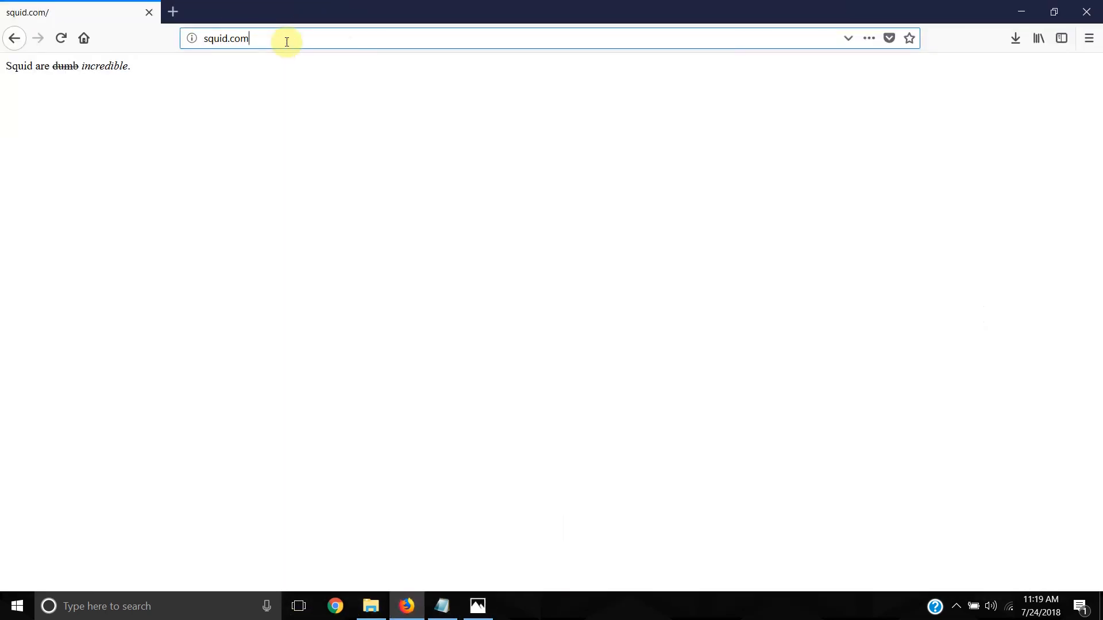
left_click(261, 40)
left_click_drag(142, 70, 2, 72)
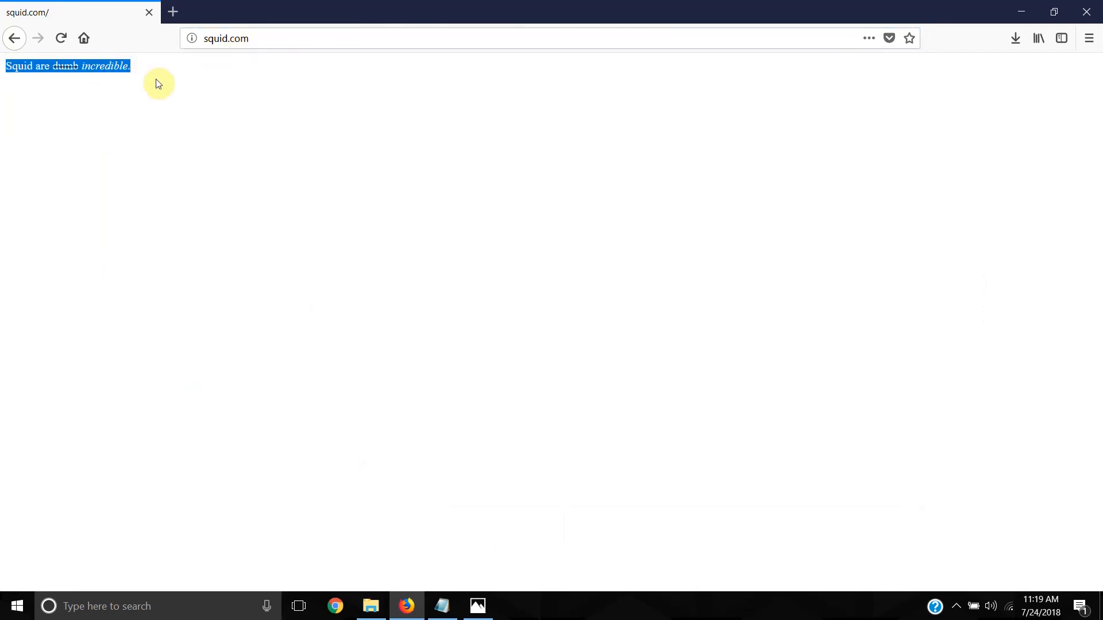
left_click(321, 285)
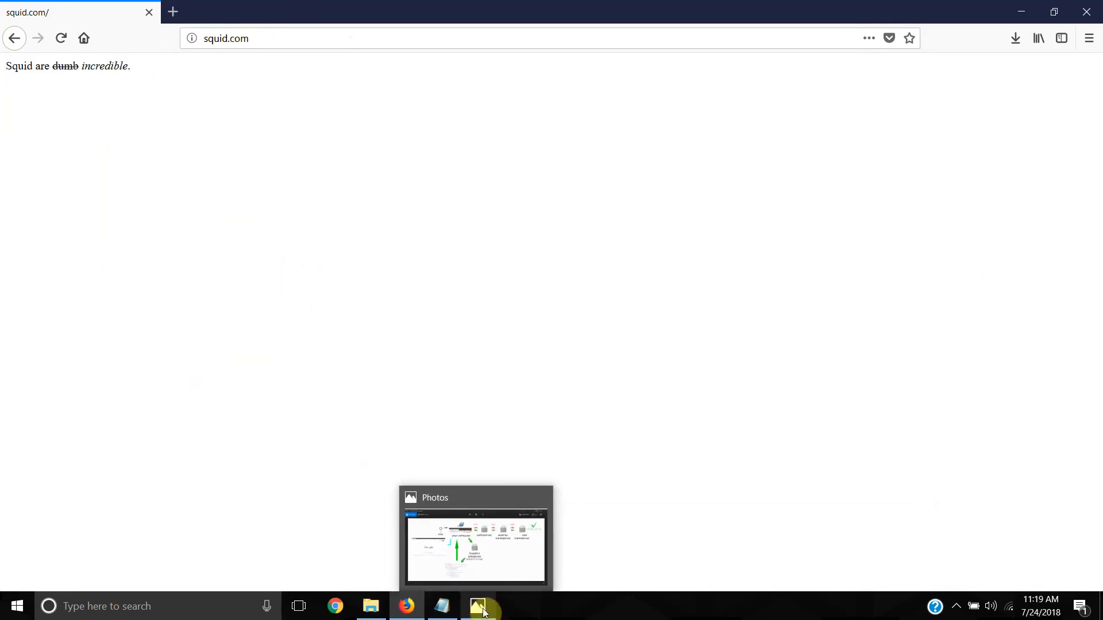
- Change the squid.com virtual host's access rule to "Require all granted" in httpd-vhosts.conf, then save and close the file
left_click(436, 610)
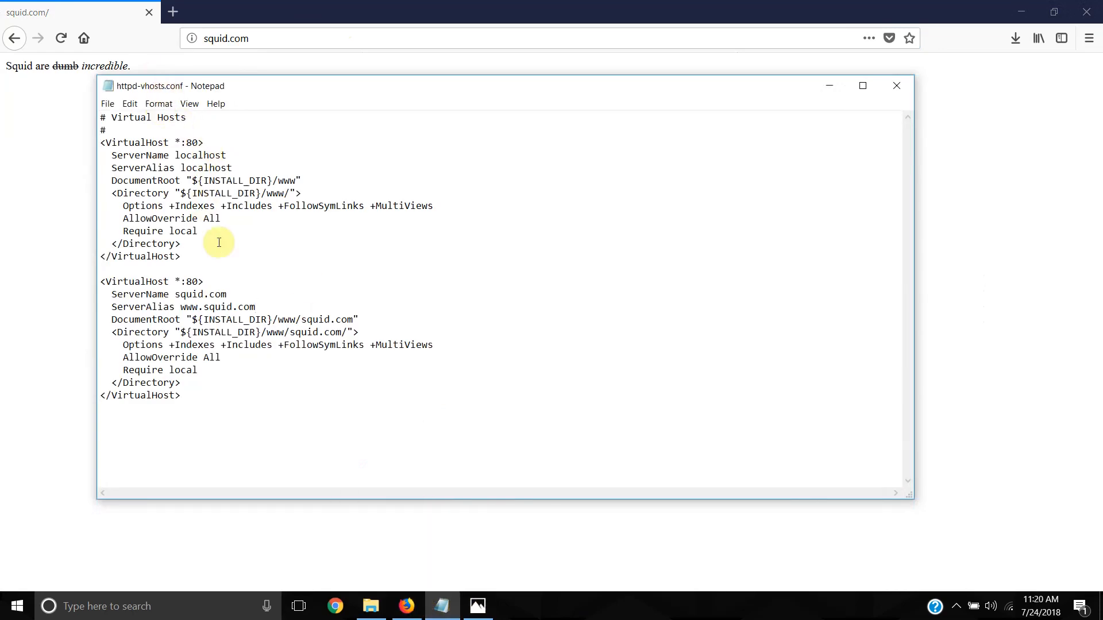
double_click(182, 371)
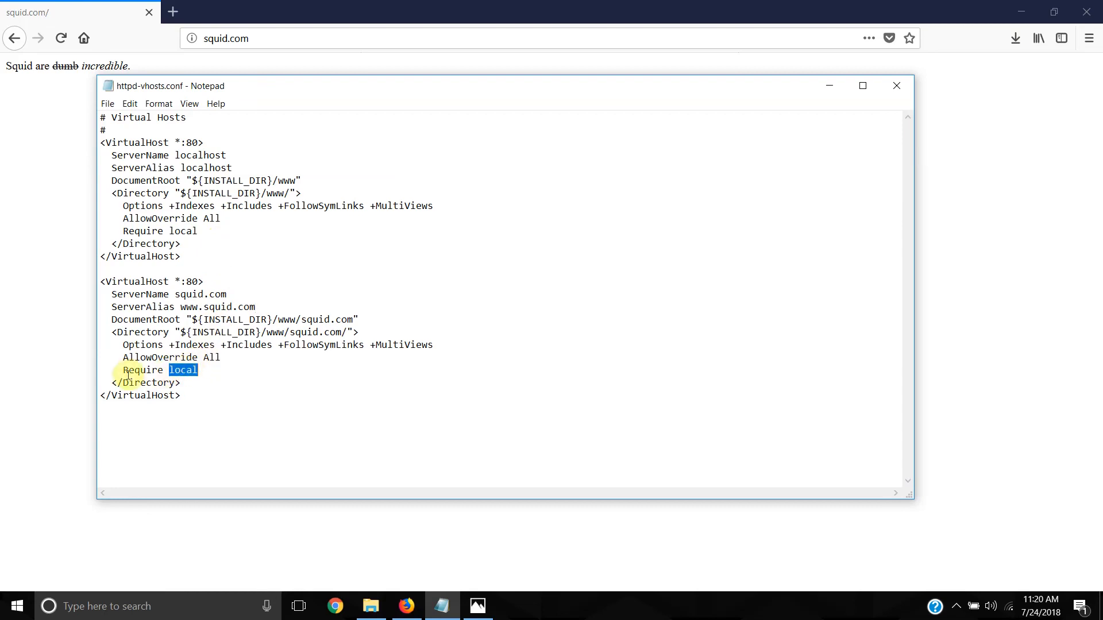
type("all granted")
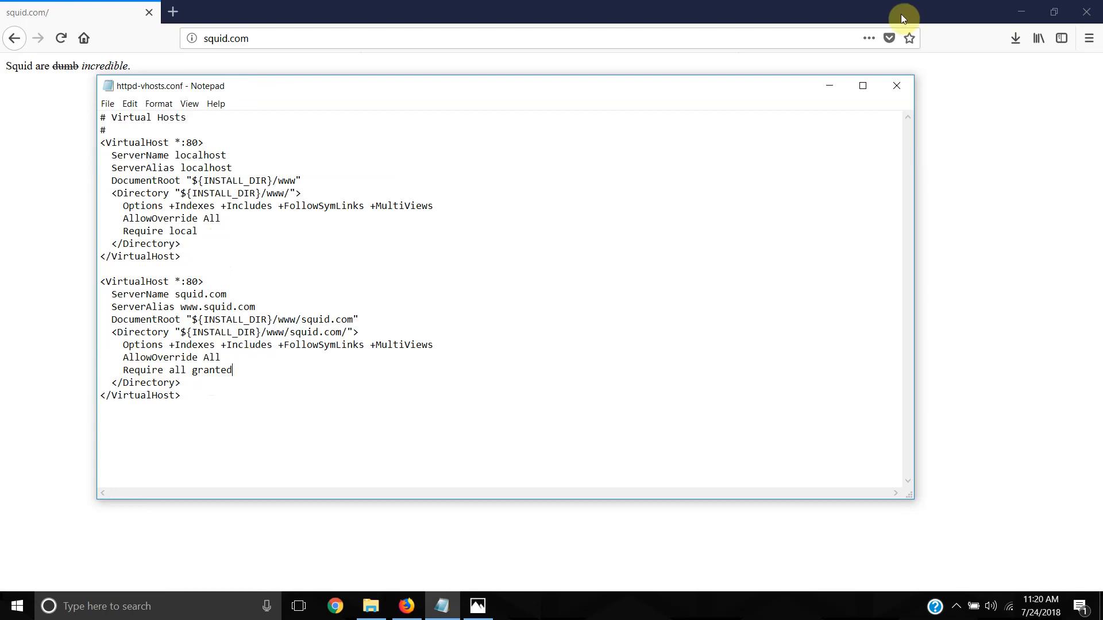
left_click(905, 81)
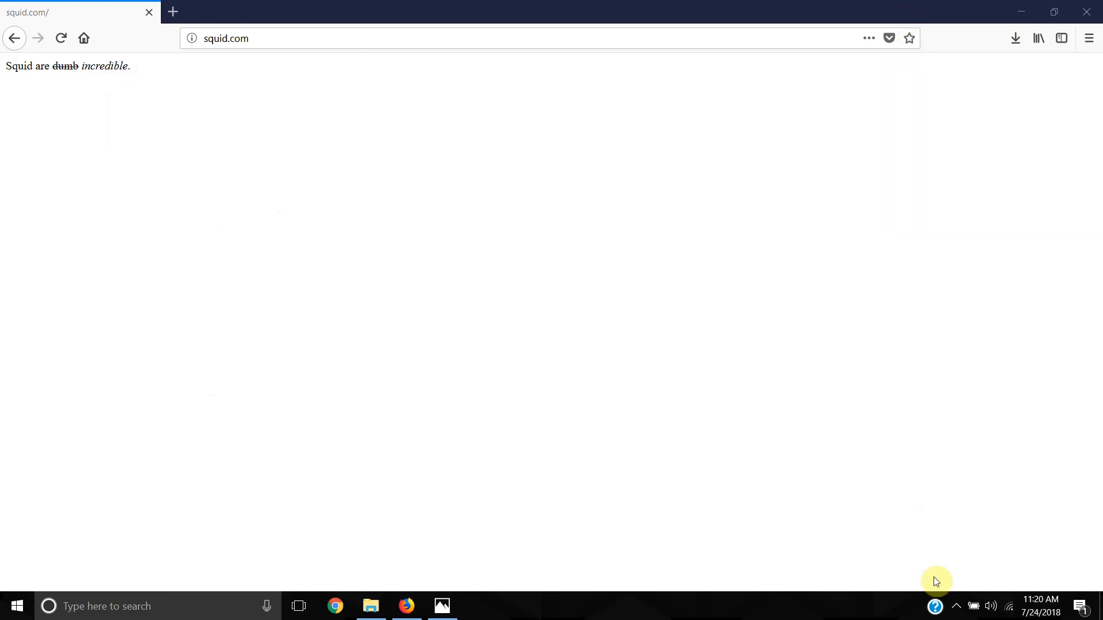
- Open the WampServer tools from the system tray to reach its service and Apache port commands
left_click(956, 607)
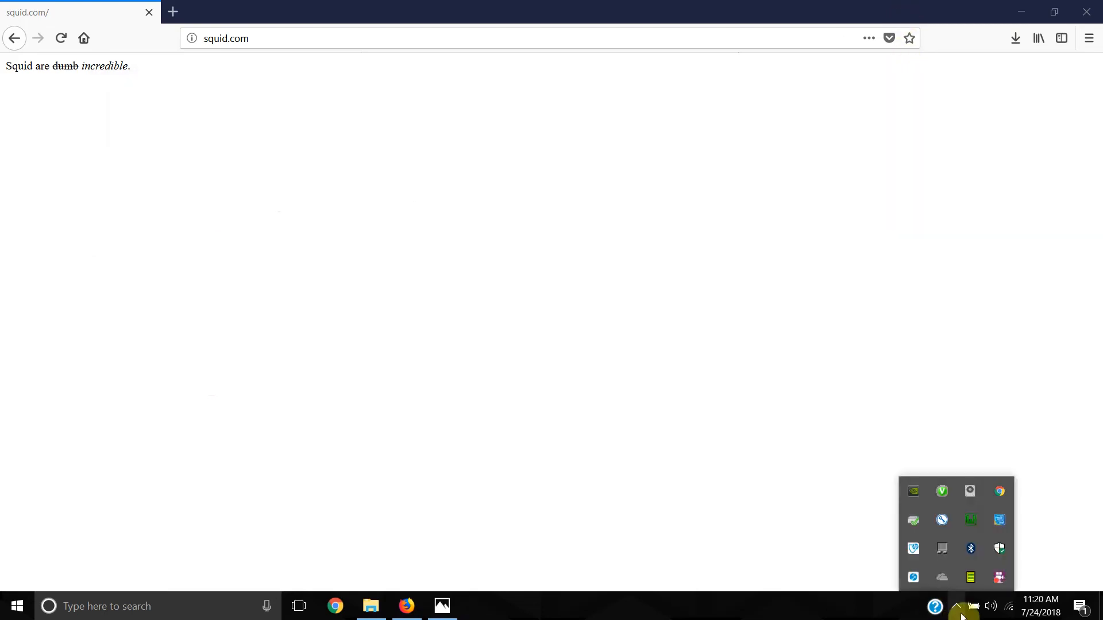
right_click(970, 522)
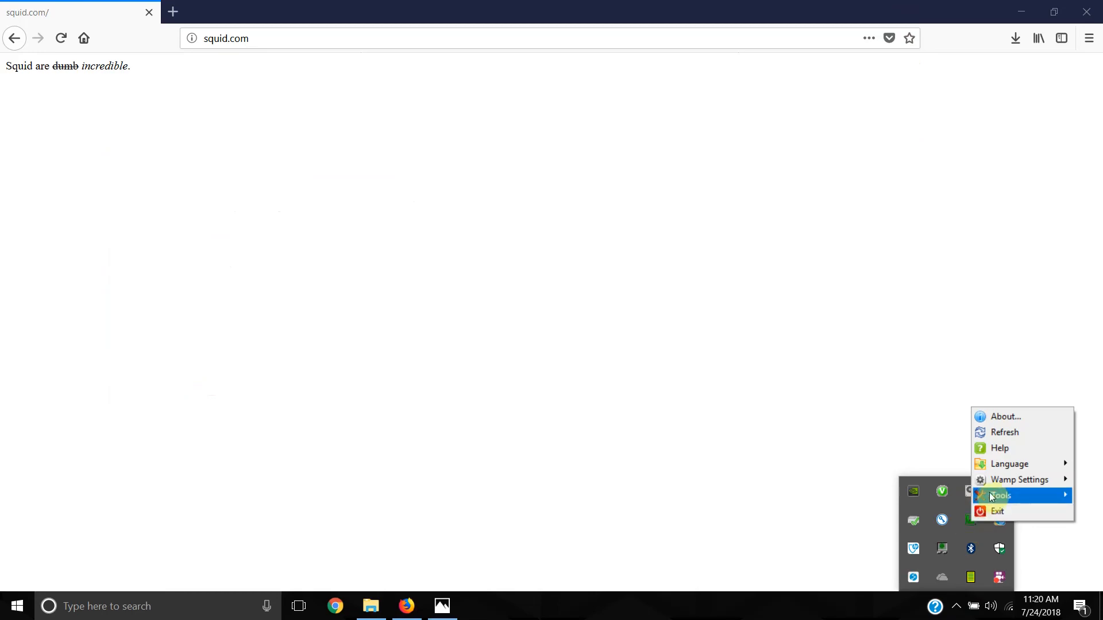
mouse_move(993, 497)
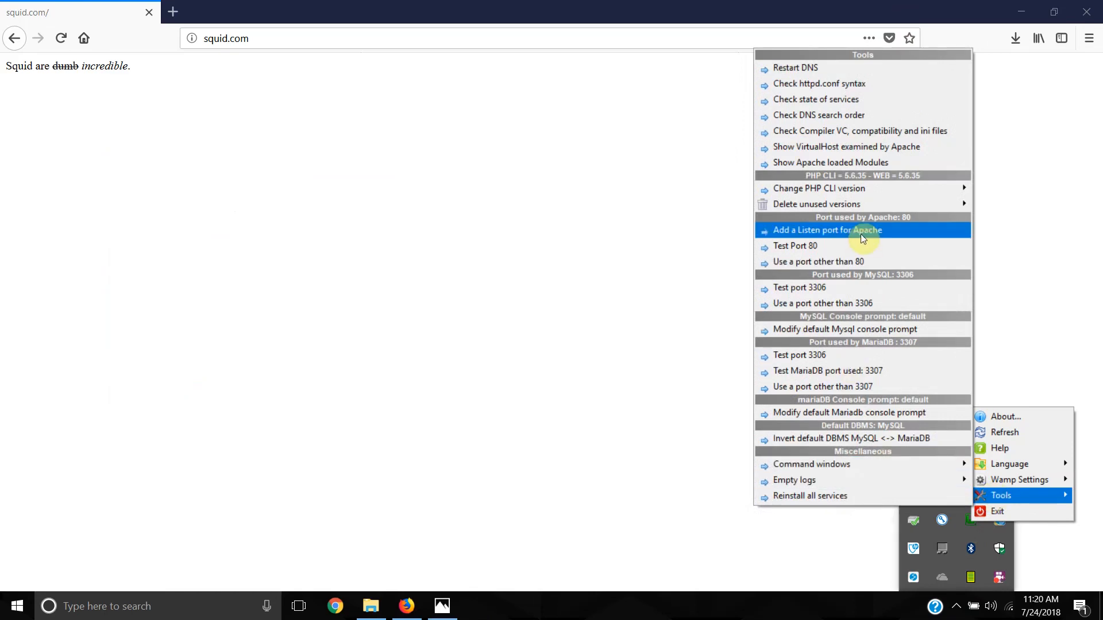